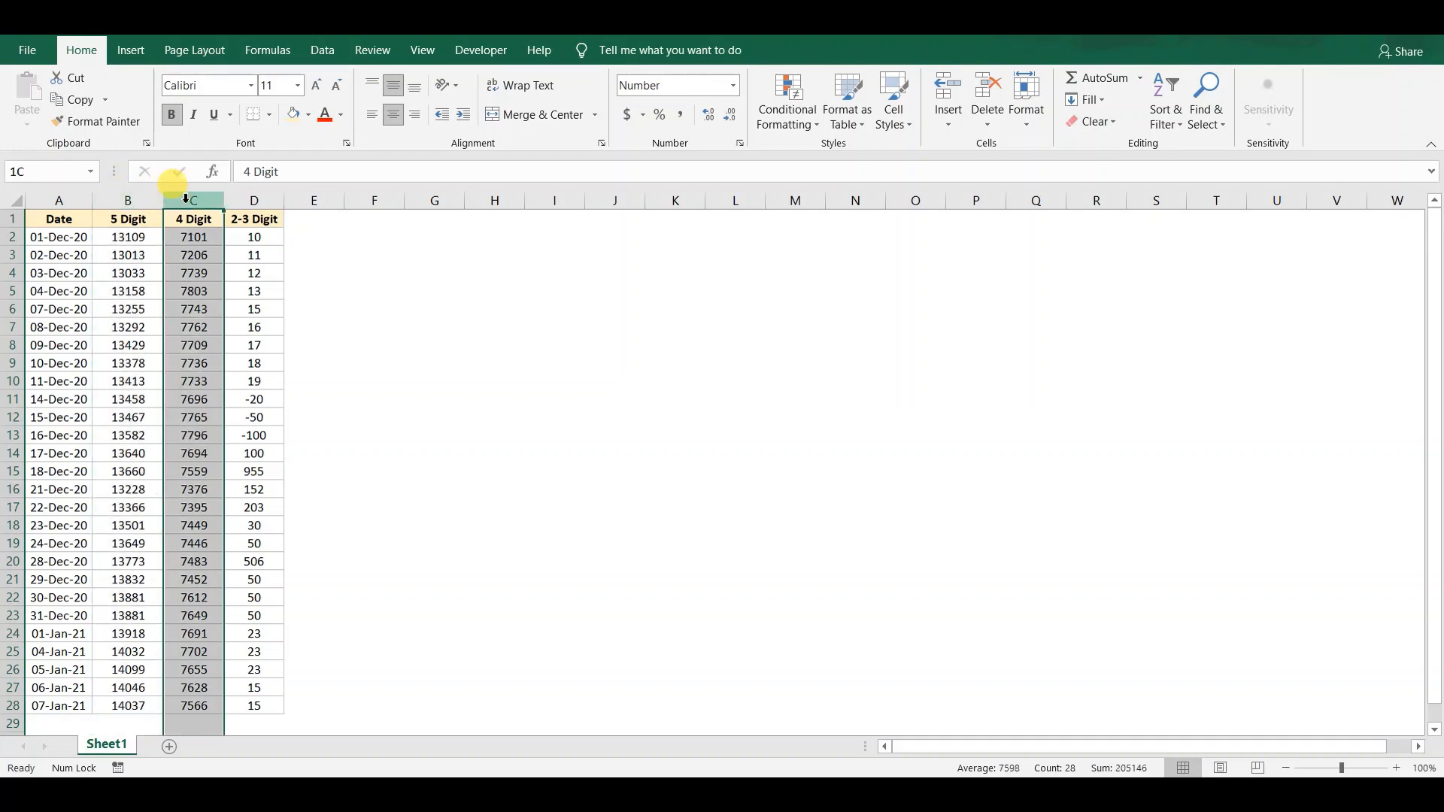
left_click_drag(186, 198, 247, 202)
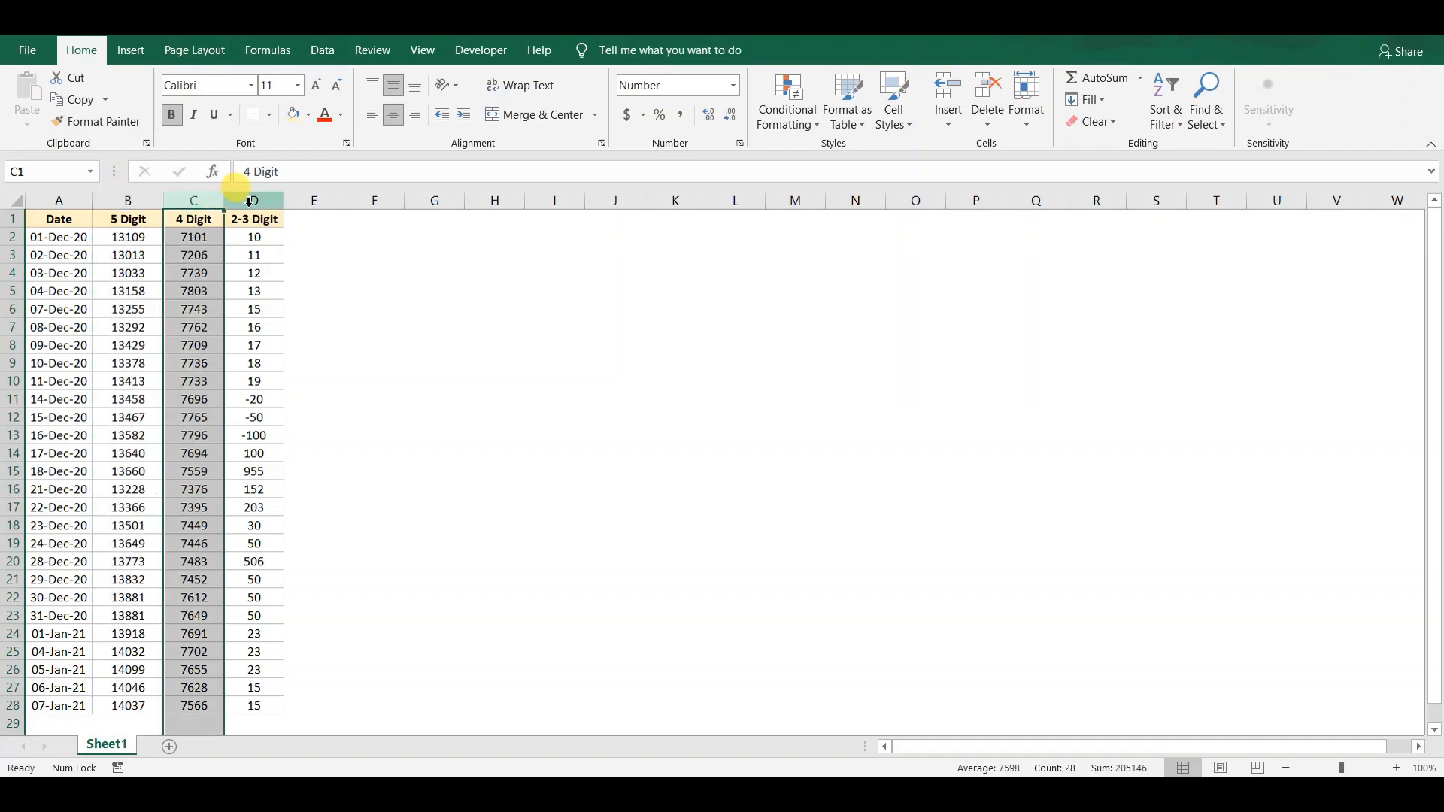
left_click(249, 201)
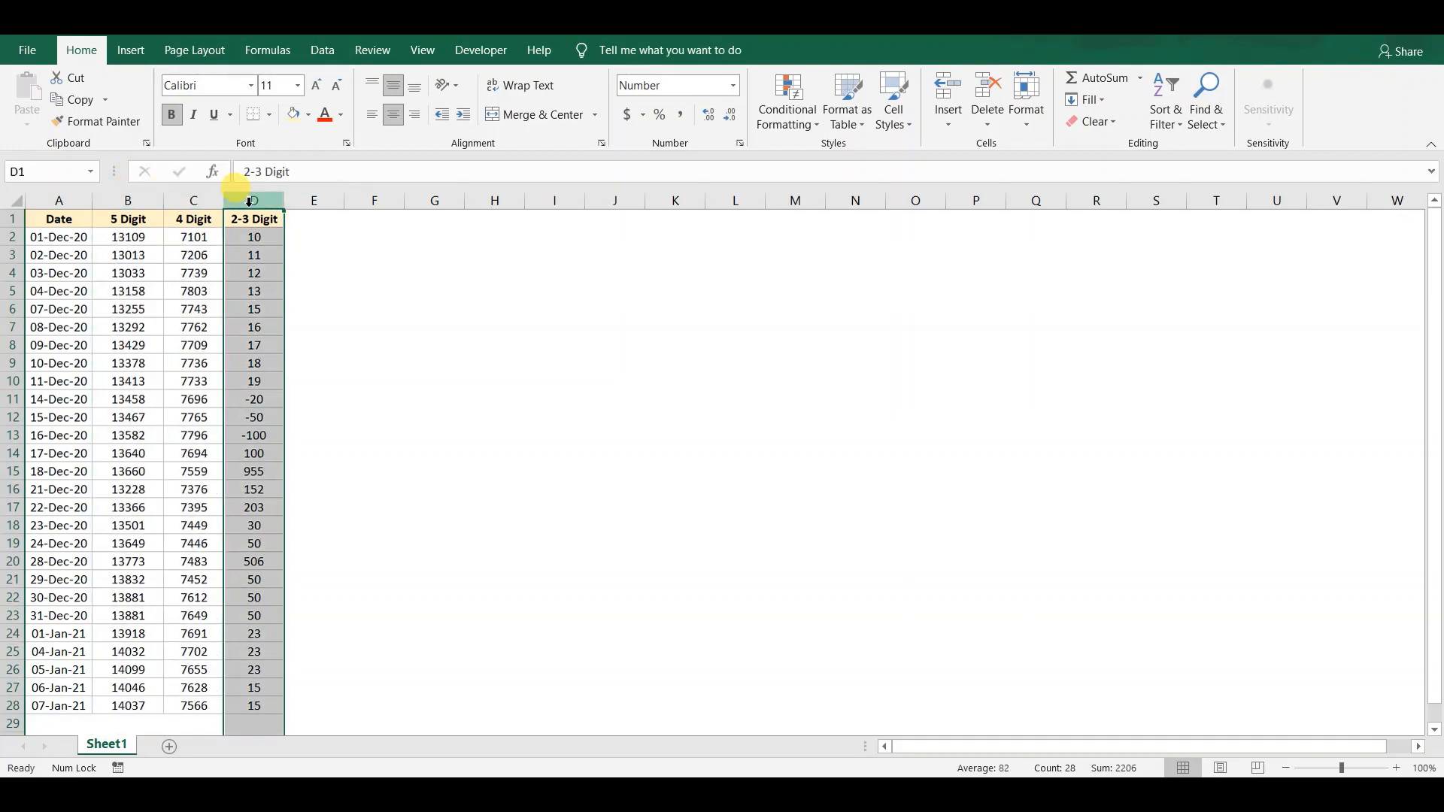
left_click(140, 200)
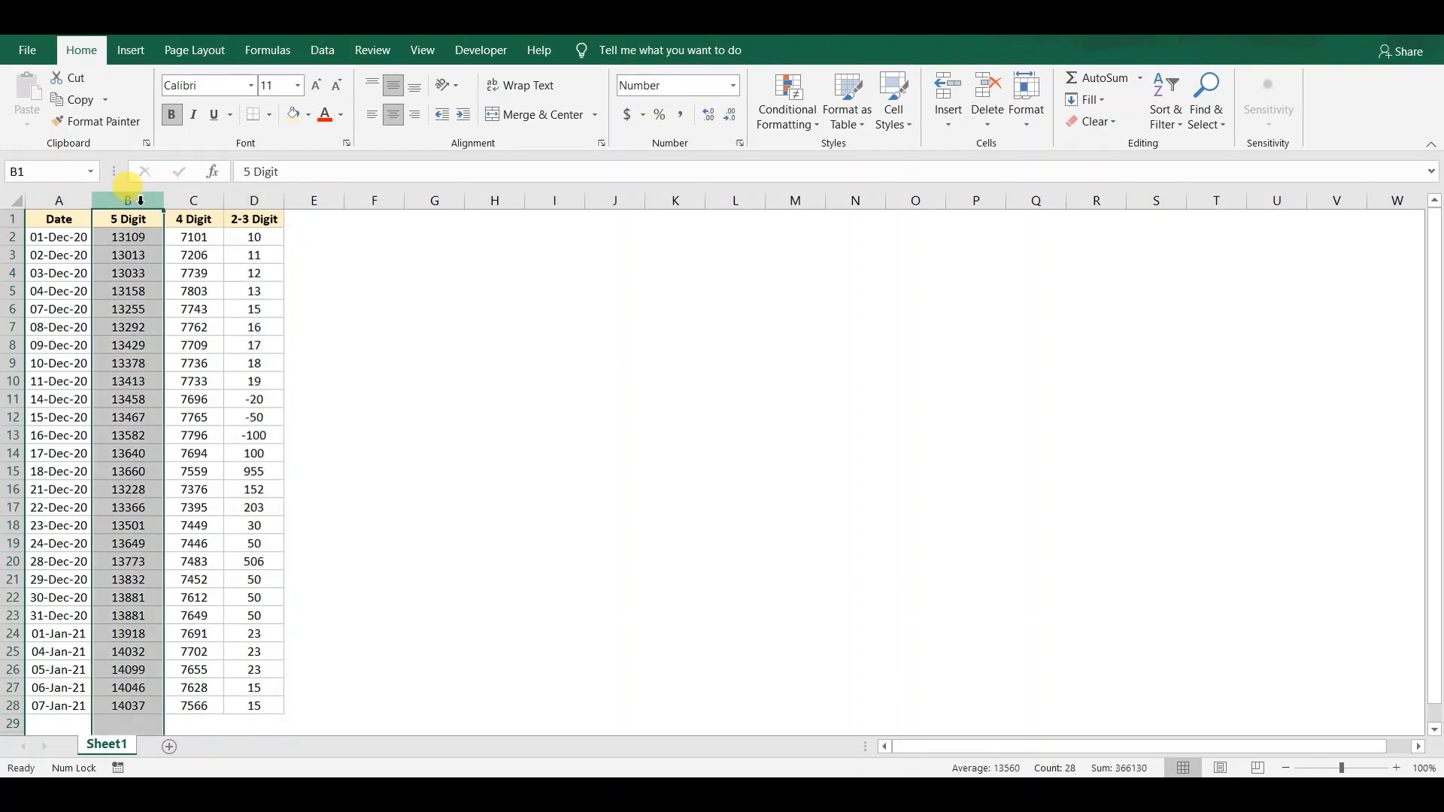
left_click(204, 200)
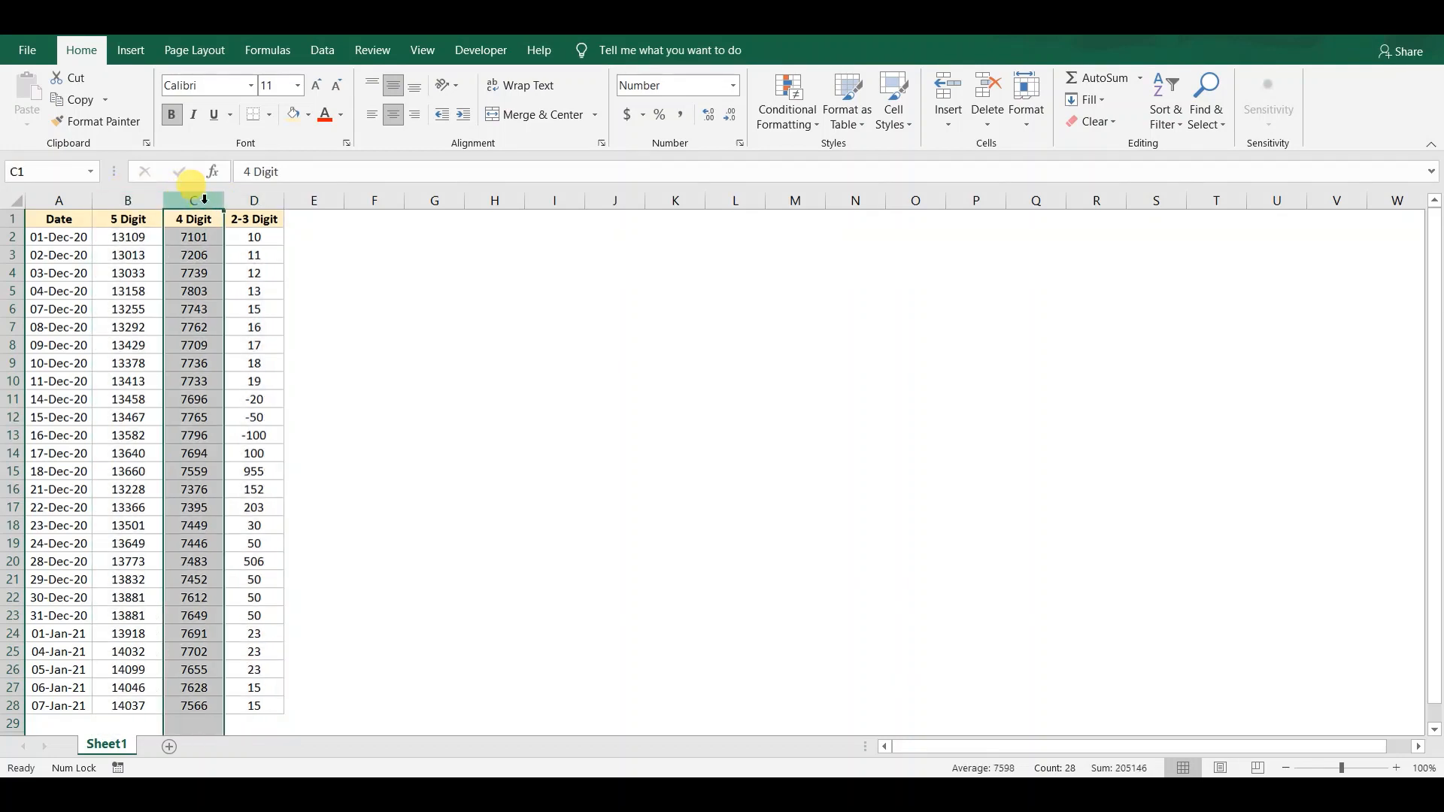
left_click(256, 200)
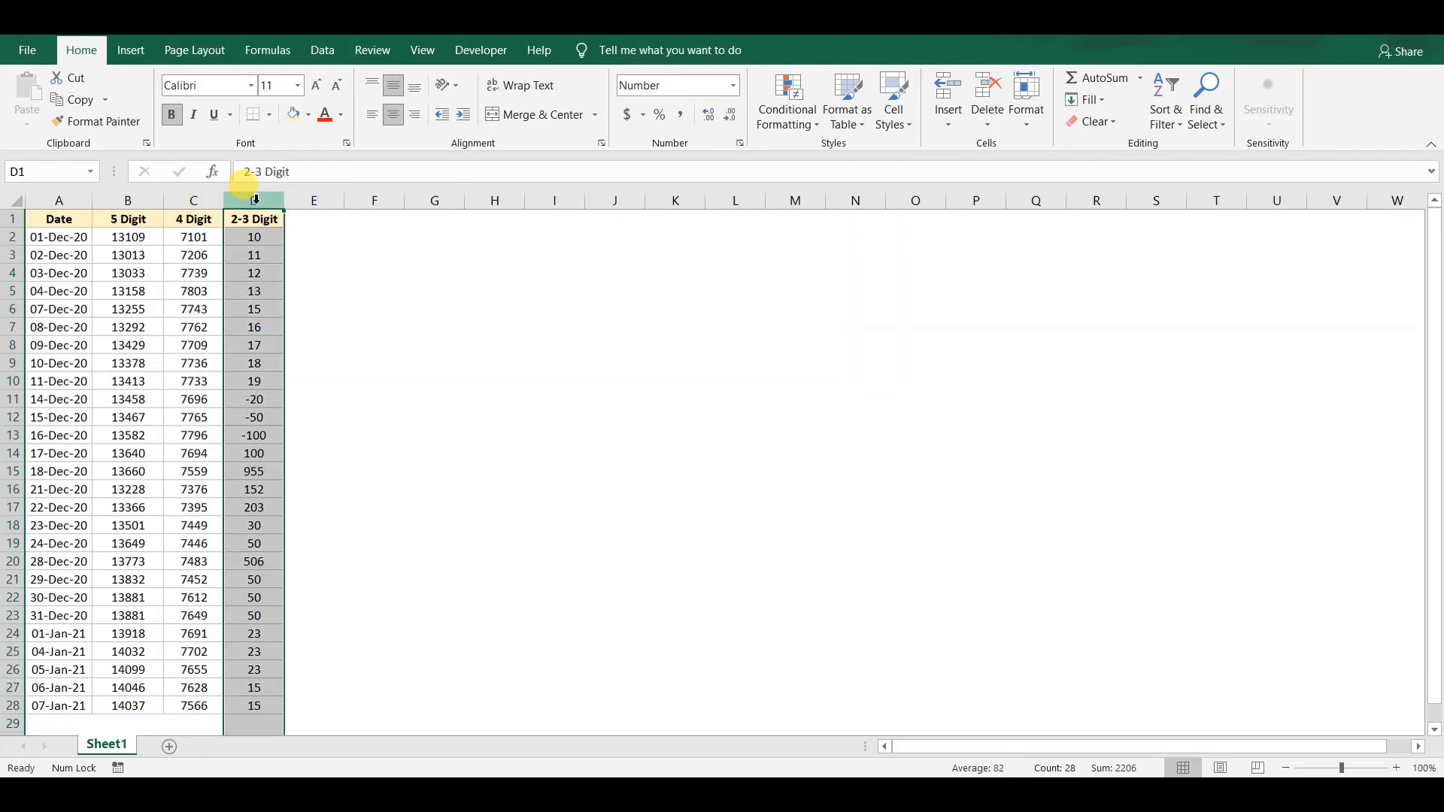
Step: Insert a 2-D line chart of the data table A1:D28 and place it beside the table, starting near row 2
left_click(73, 218)
left_click_drag(150, 220, 248, 699)
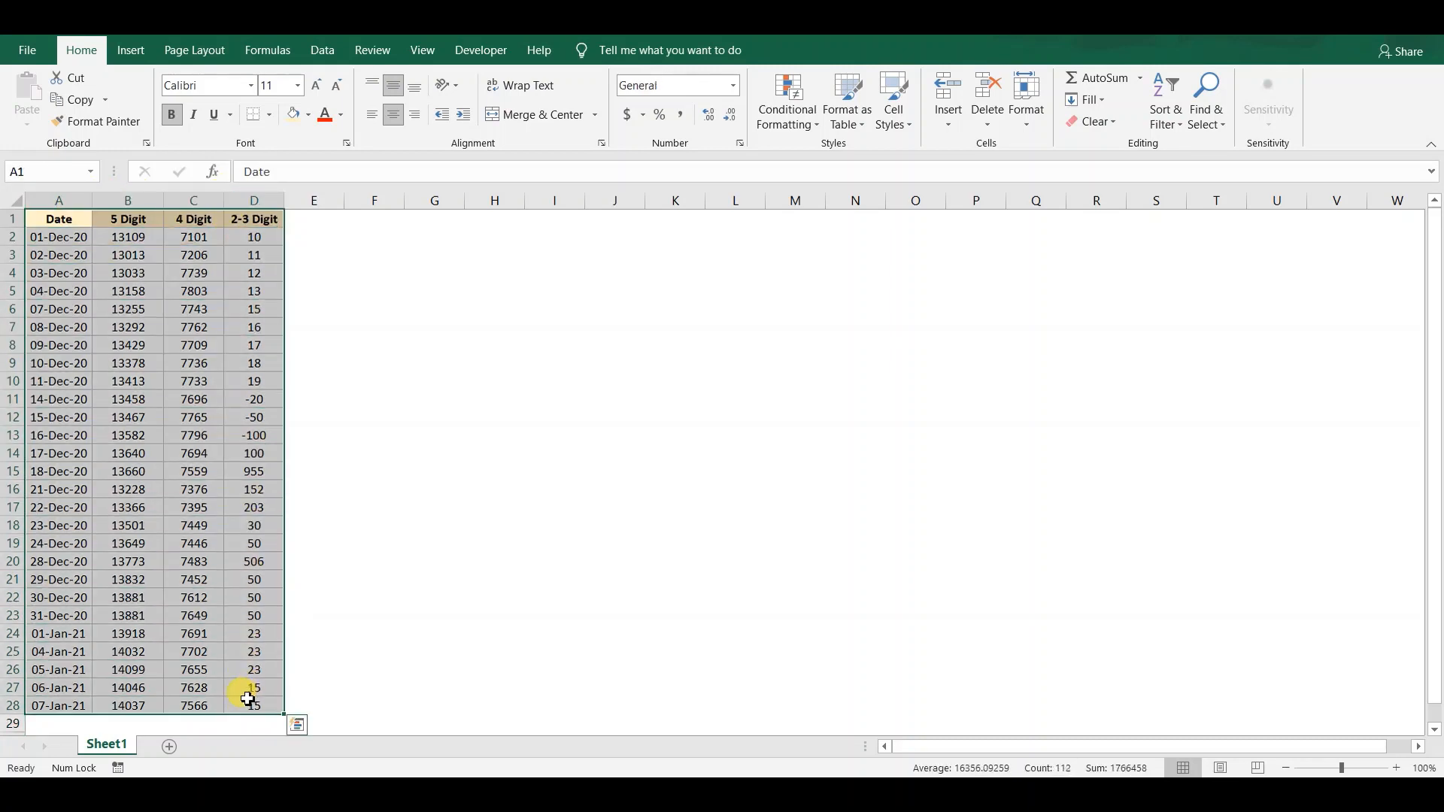
left_click(135, 51)
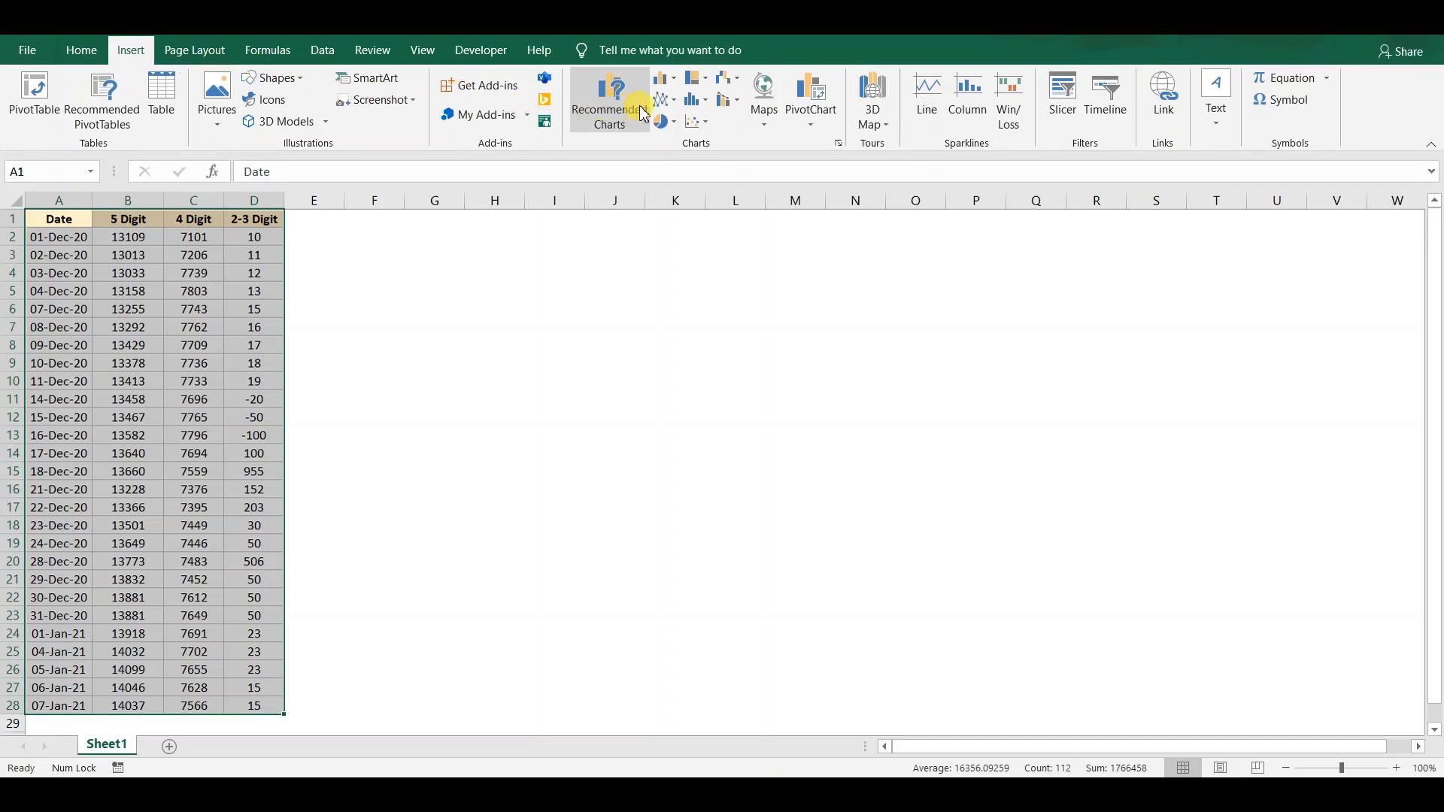
left_click(663, 99)
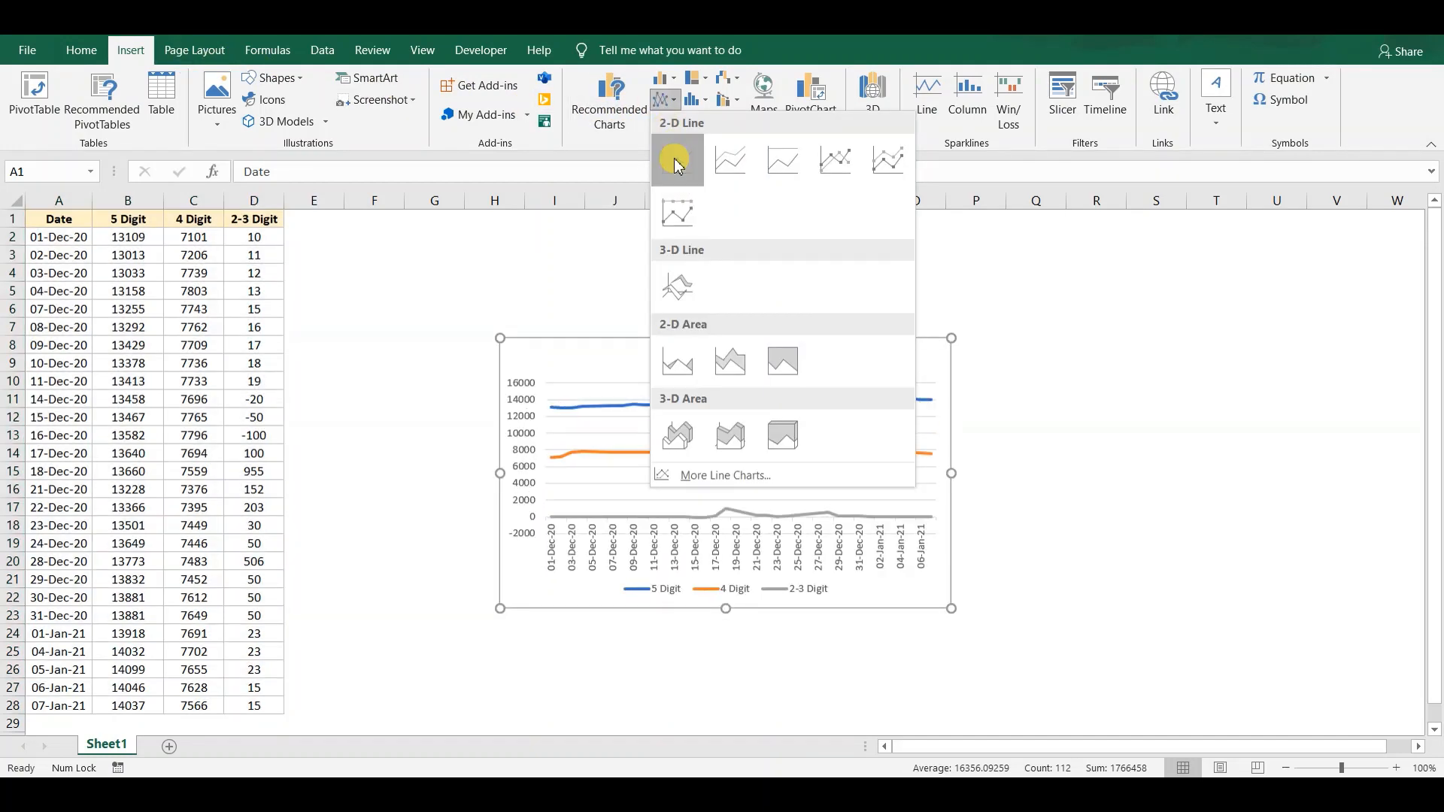
left_click(677, 159)
left_click_drag(592, 367, 455, 266)
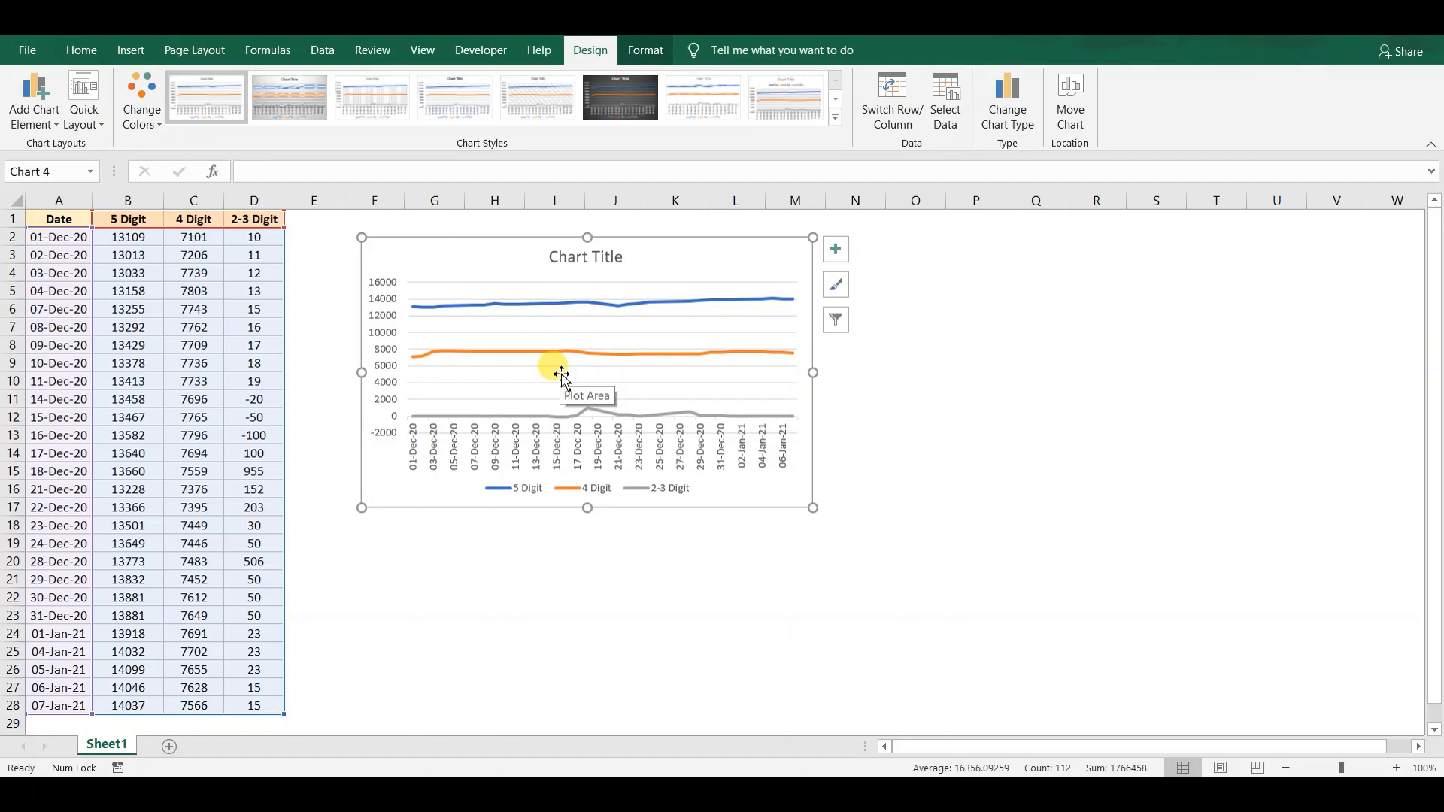
key("F7")
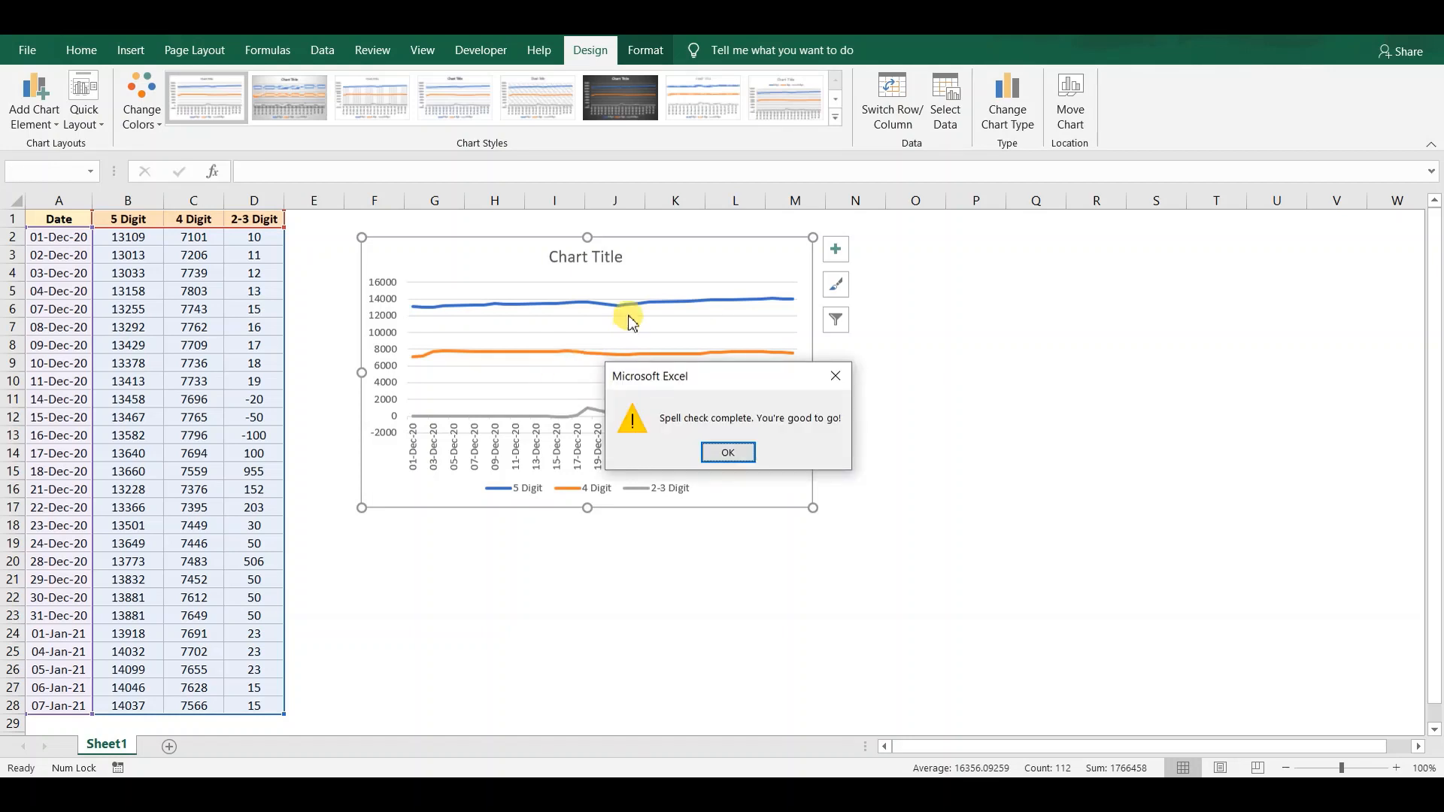
left_click(726, 452)
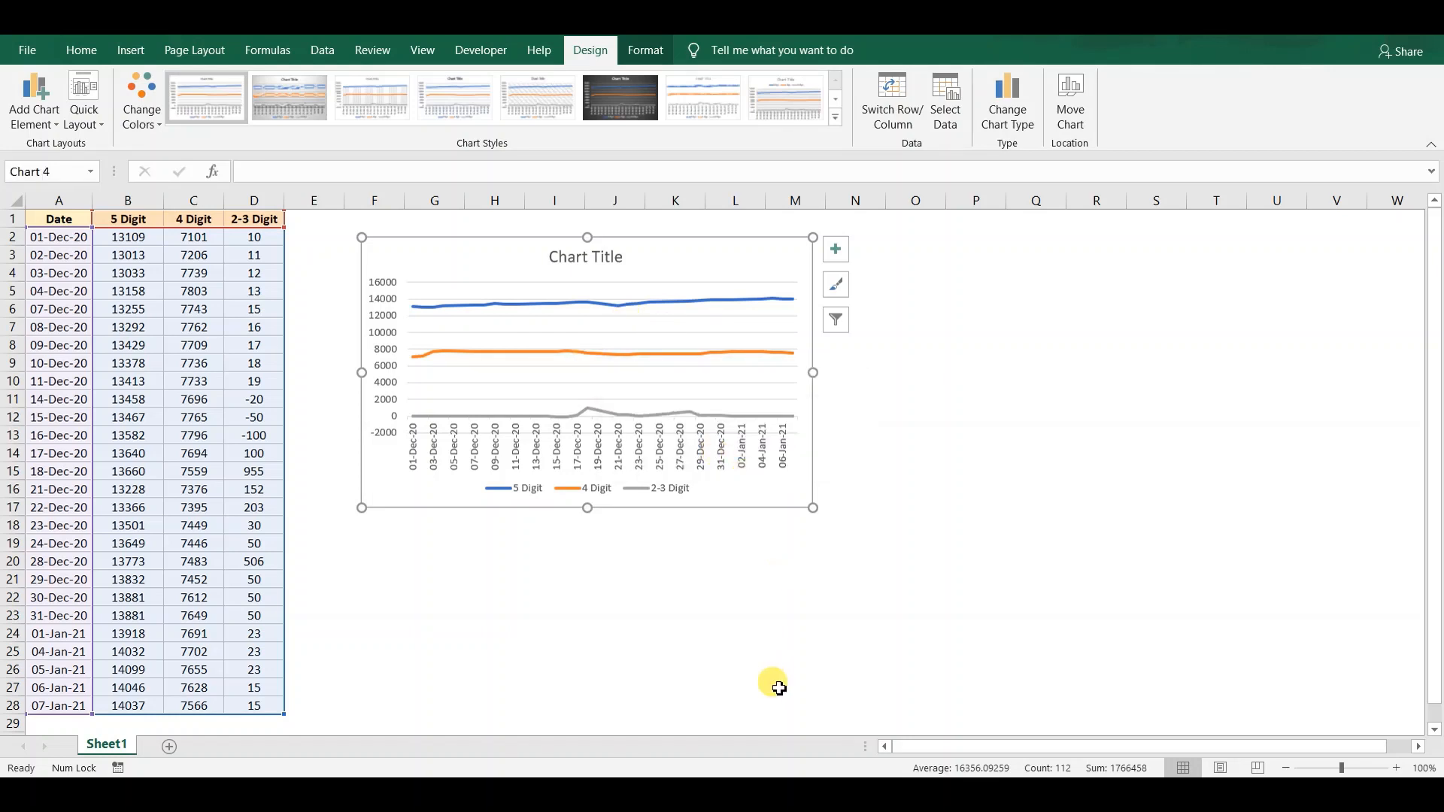
left_click(827, 794)
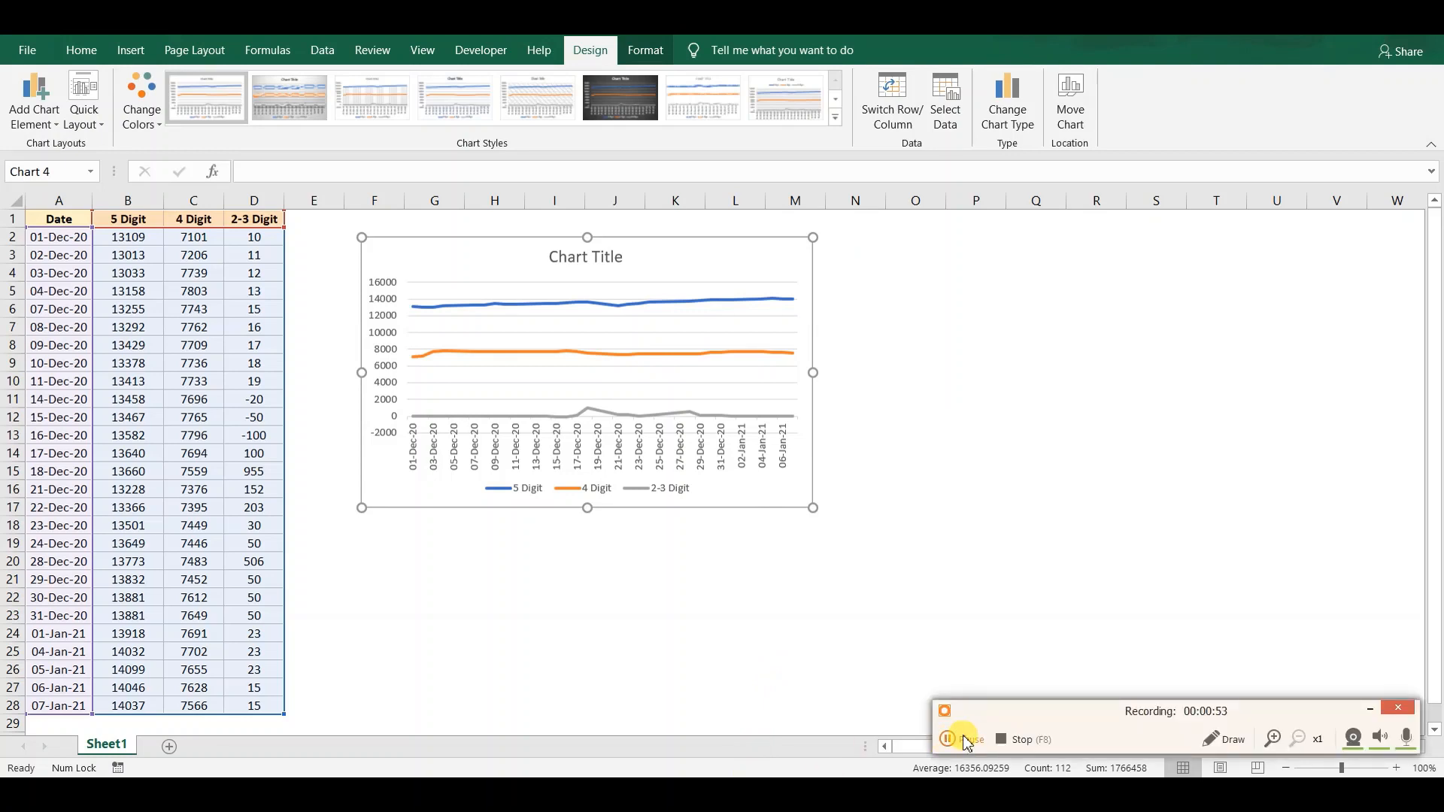
key("Escape")
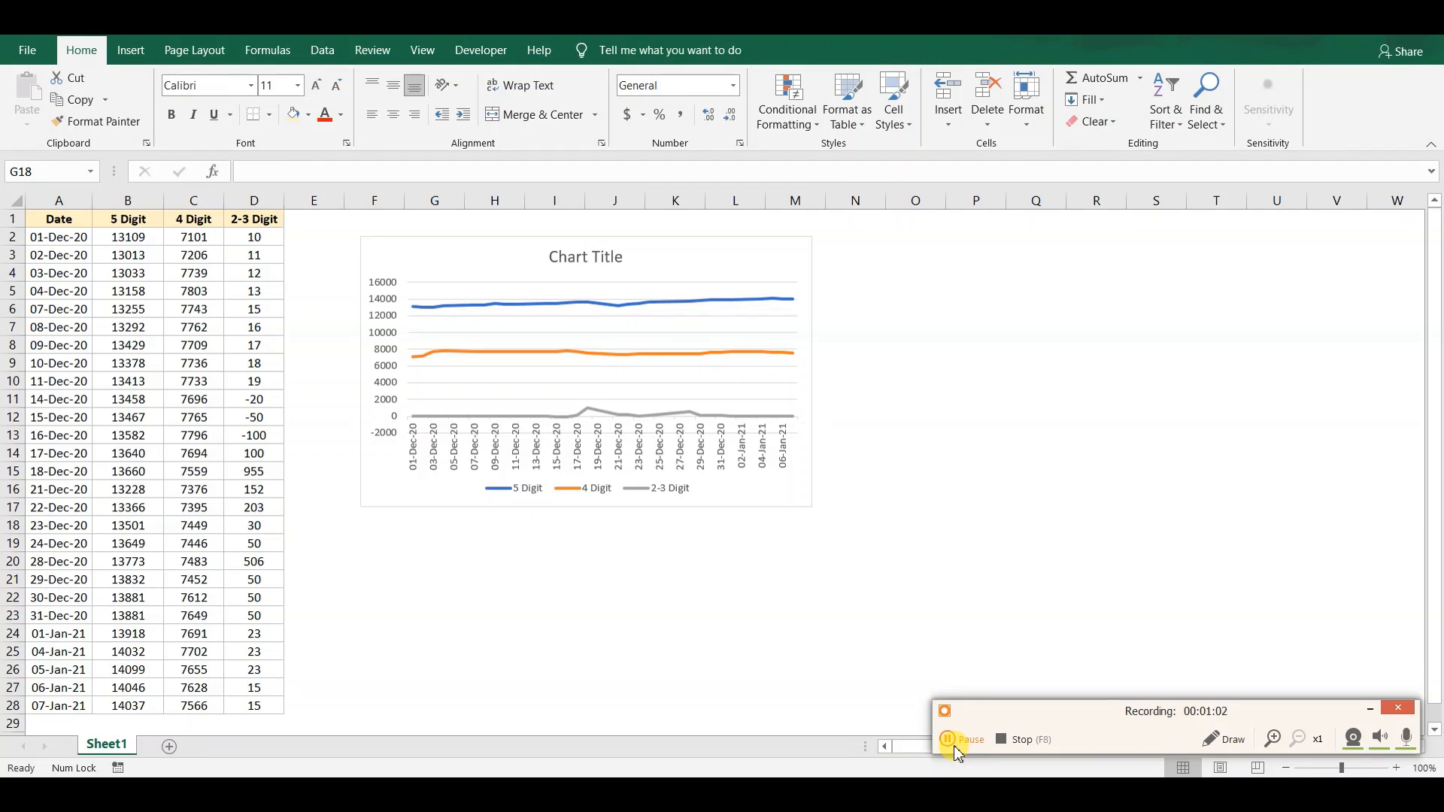
left_click(955, 745)
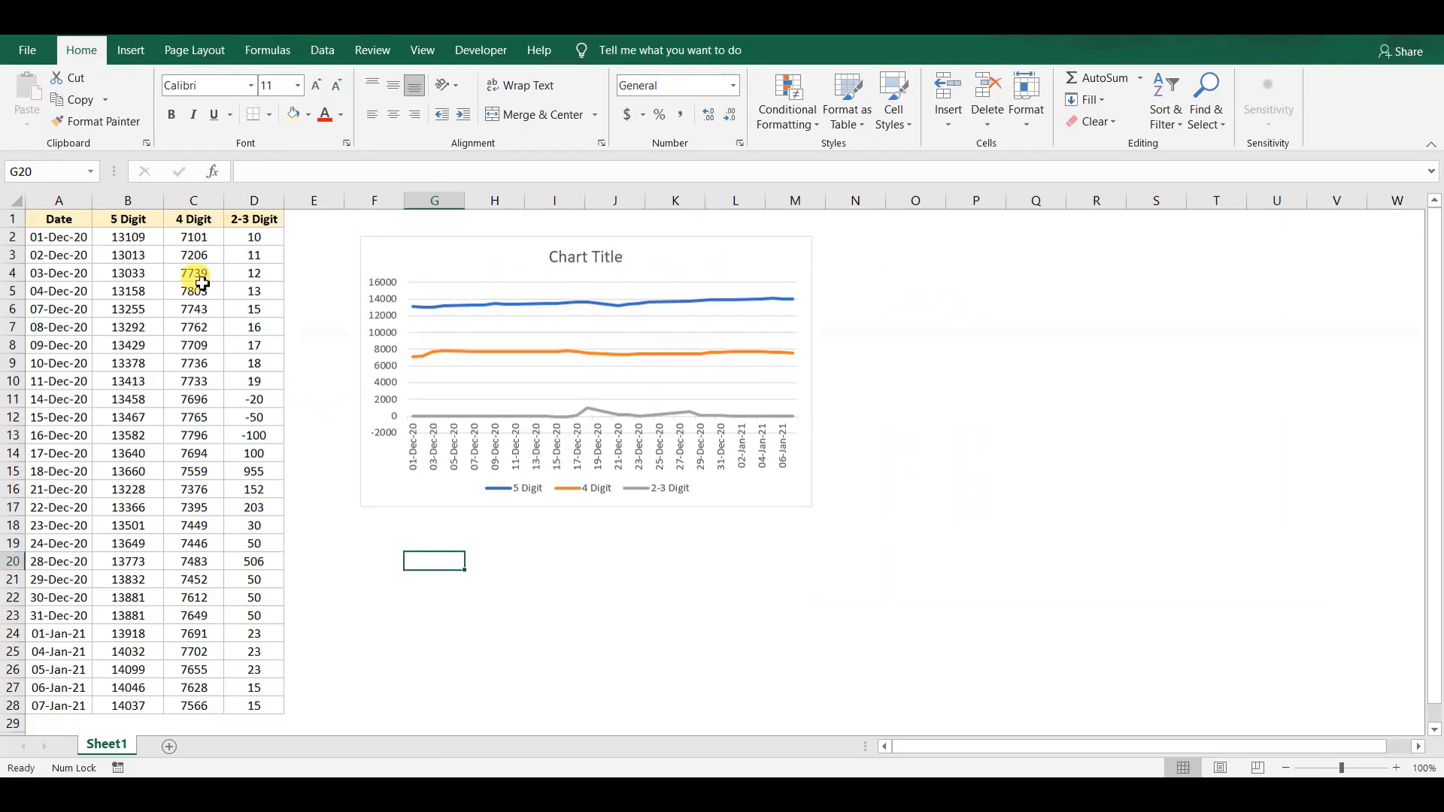
left_click(147, 236)
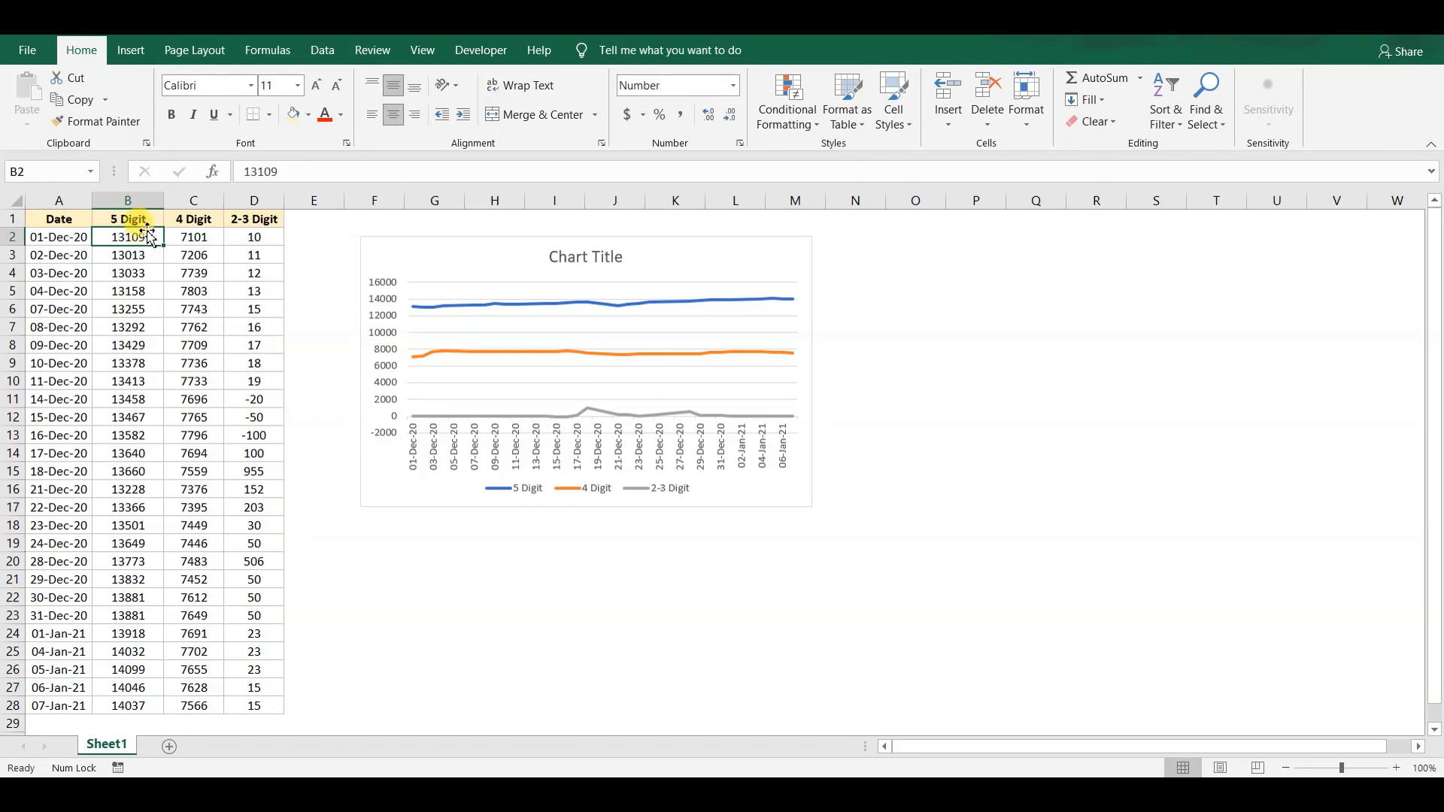
left_click_drag(147, 236, 140, 707)
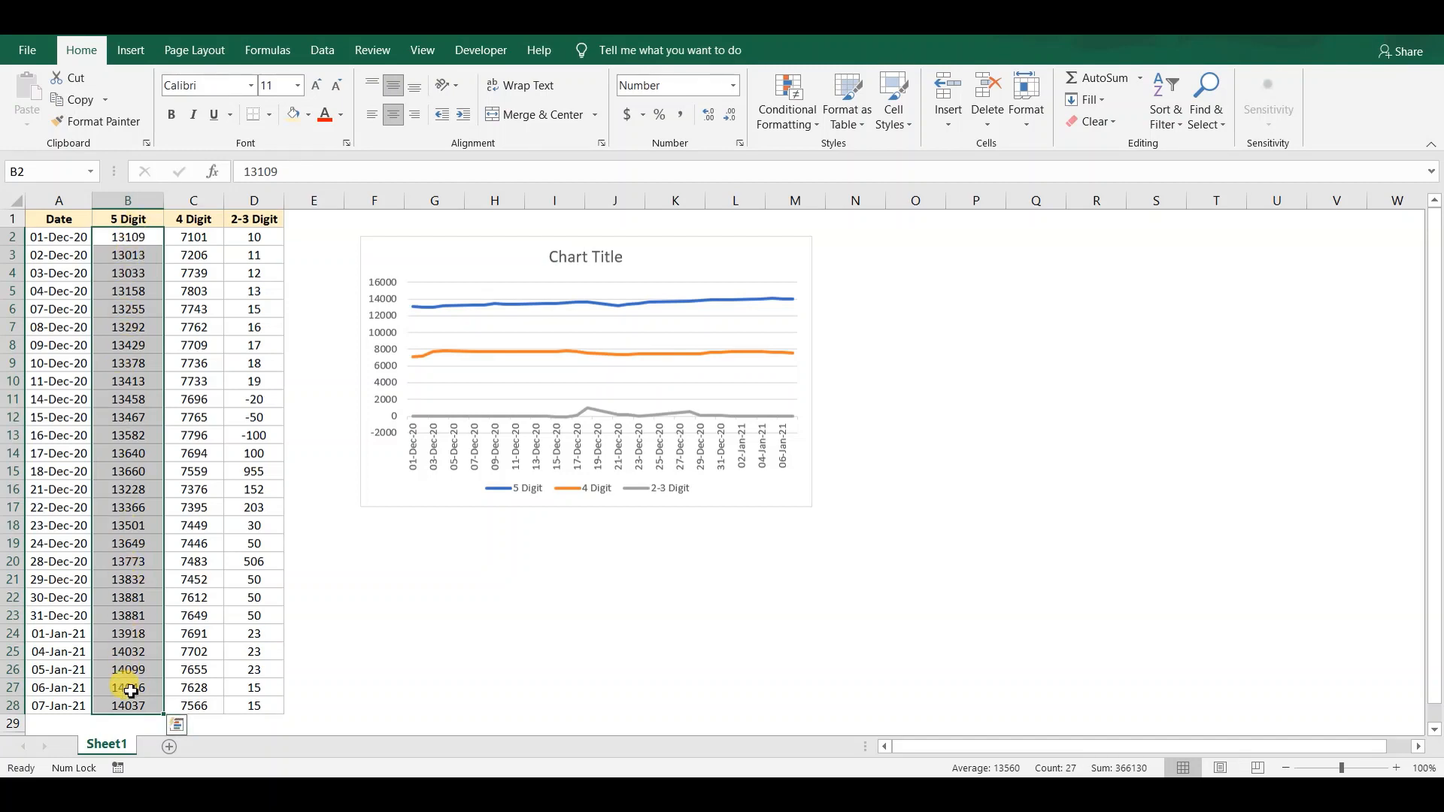
left_click(416, 581)
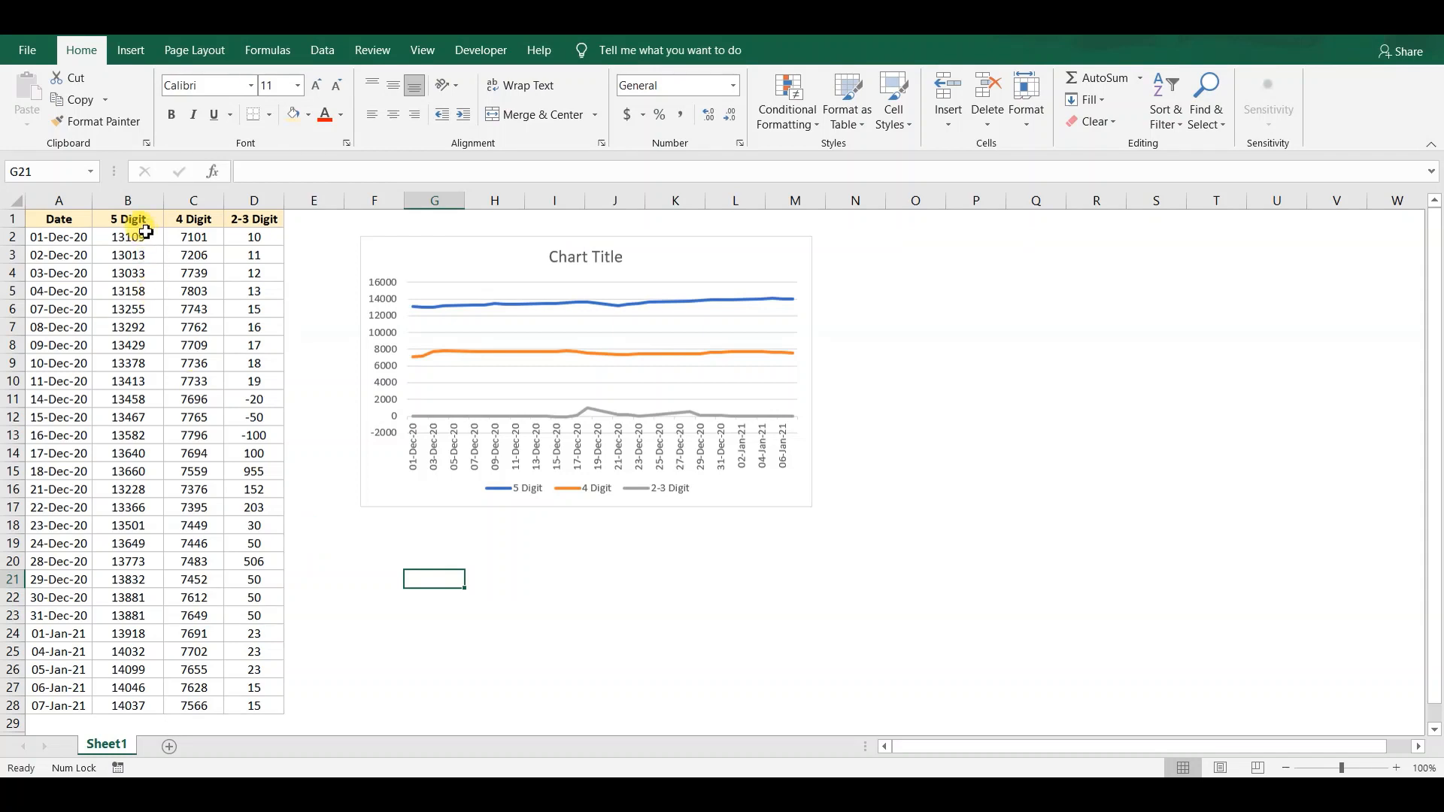
left_click(135, 200)
left_click(137, 242)
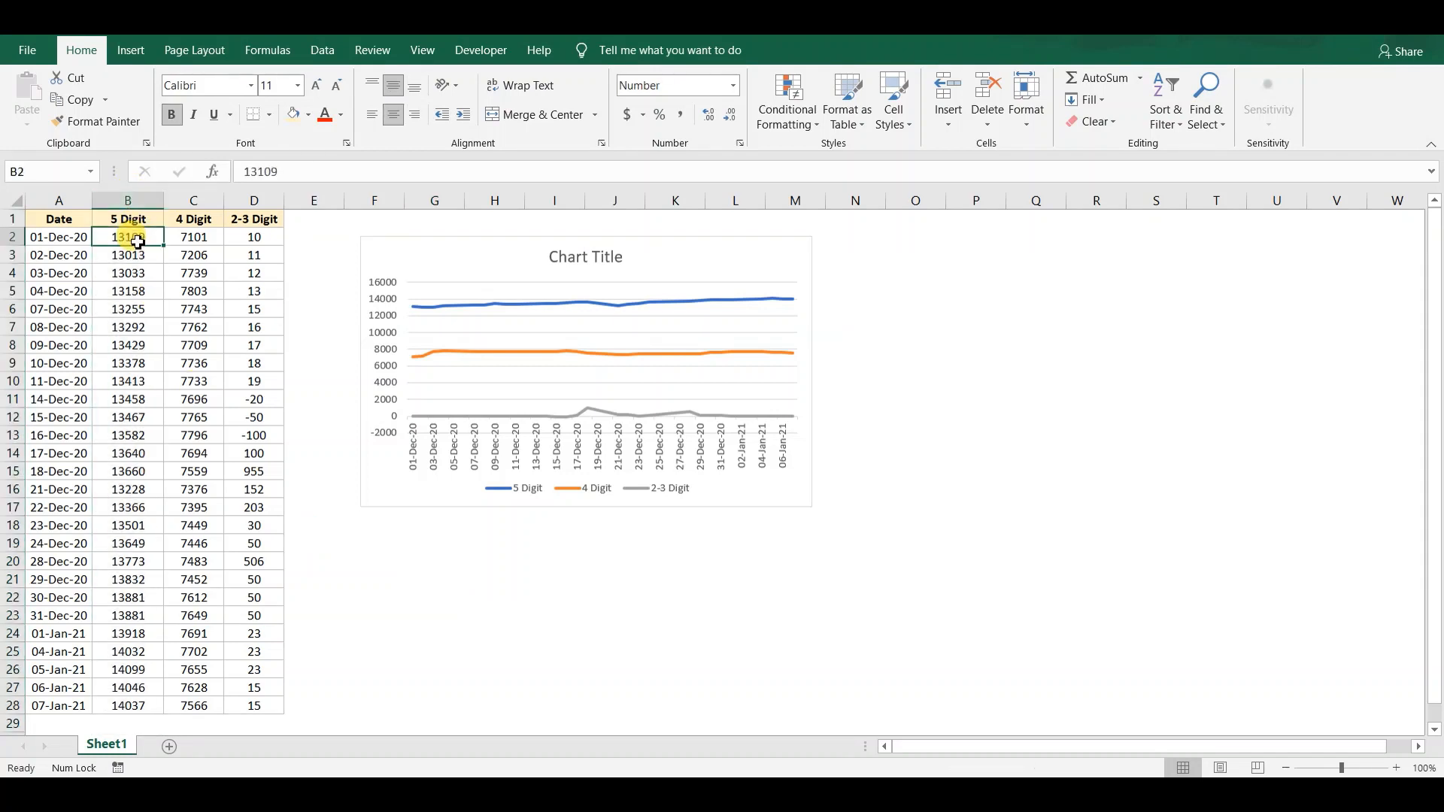
left_click_drag(138, 242, 130, 707)
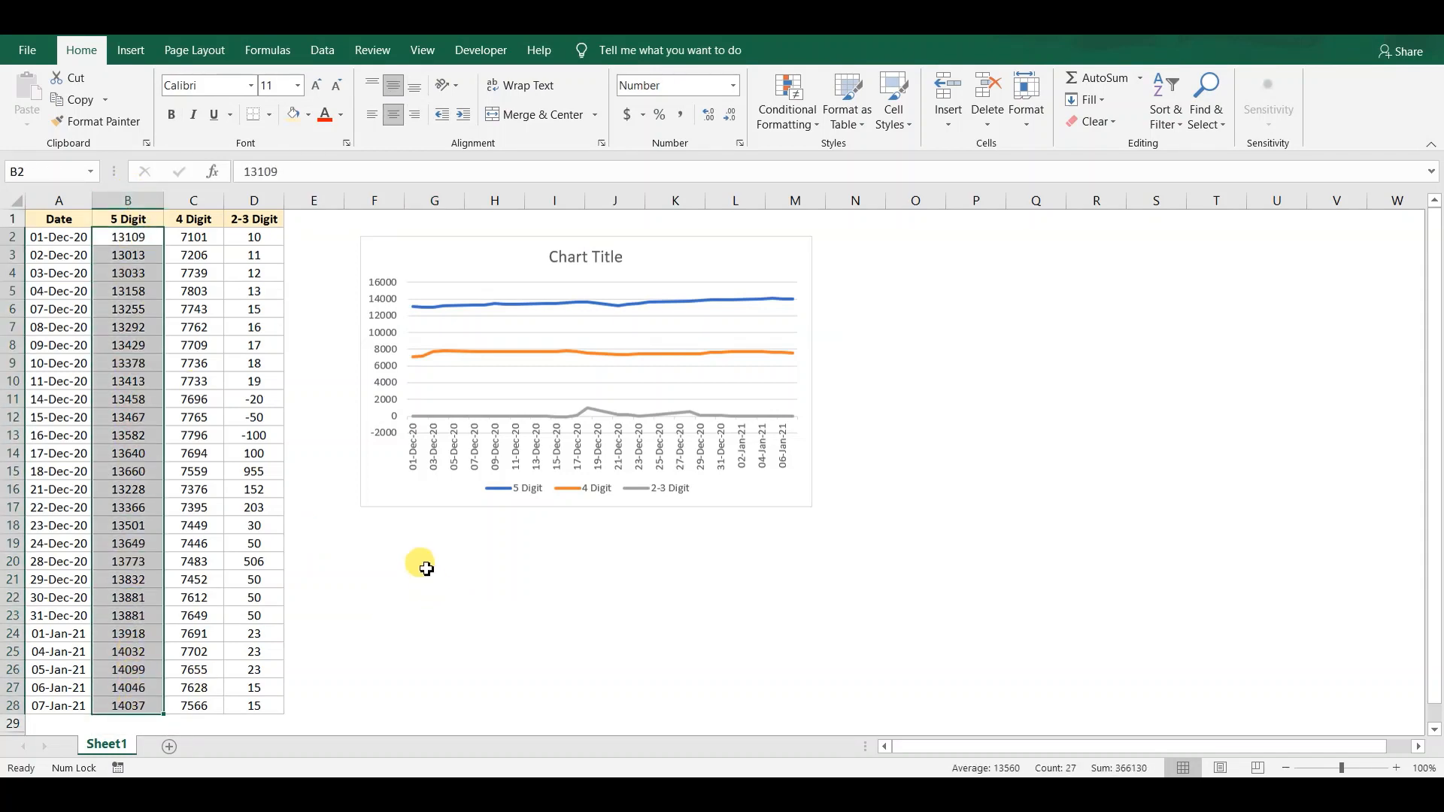
Step: Calculate the minimum of the 5 Digit values B2:B28 in G20 with MIN and label it "min" in F20
left_click(426, 570)
type("=")
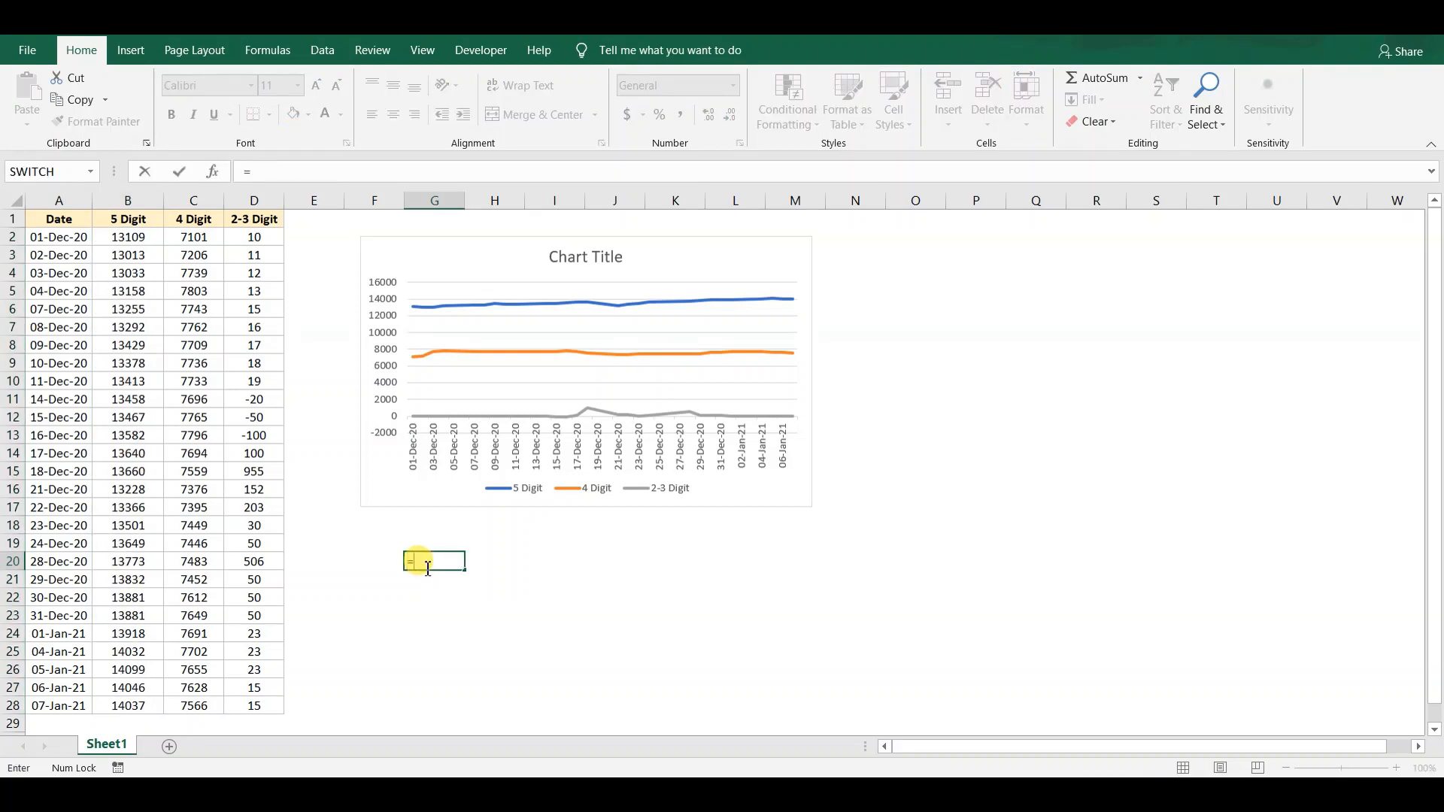
type("min")
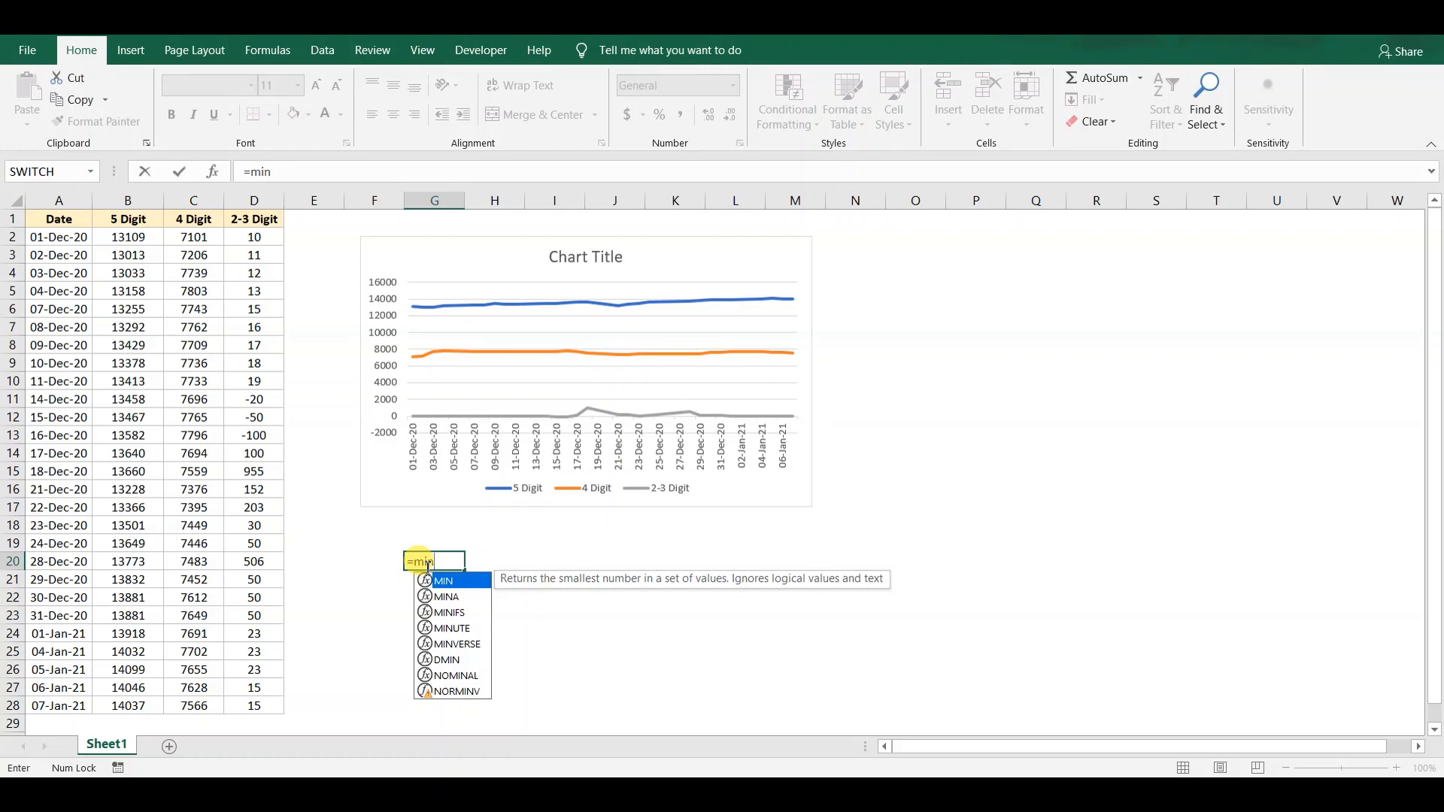
type("(")
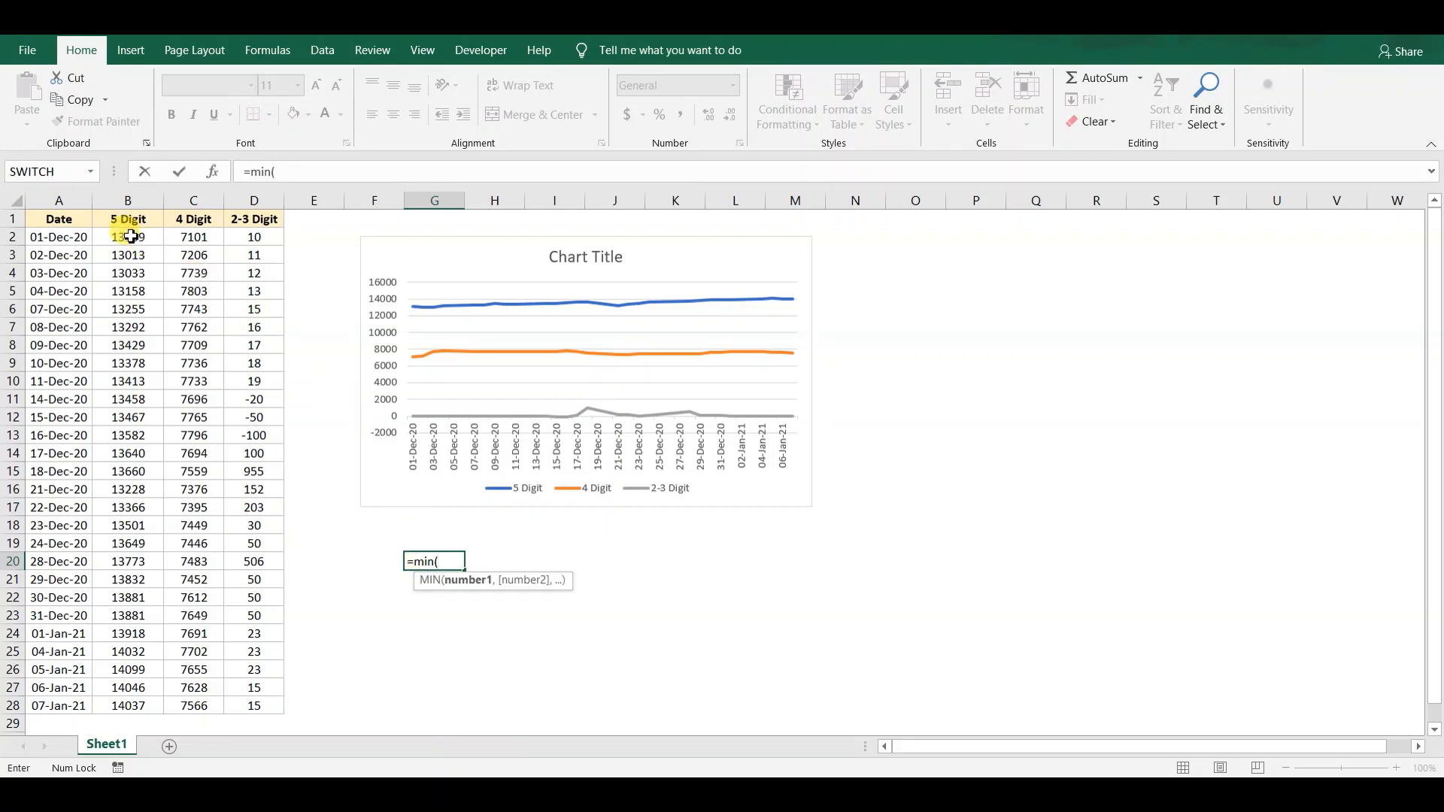
left_click_drag(131, 237, 116, 702)
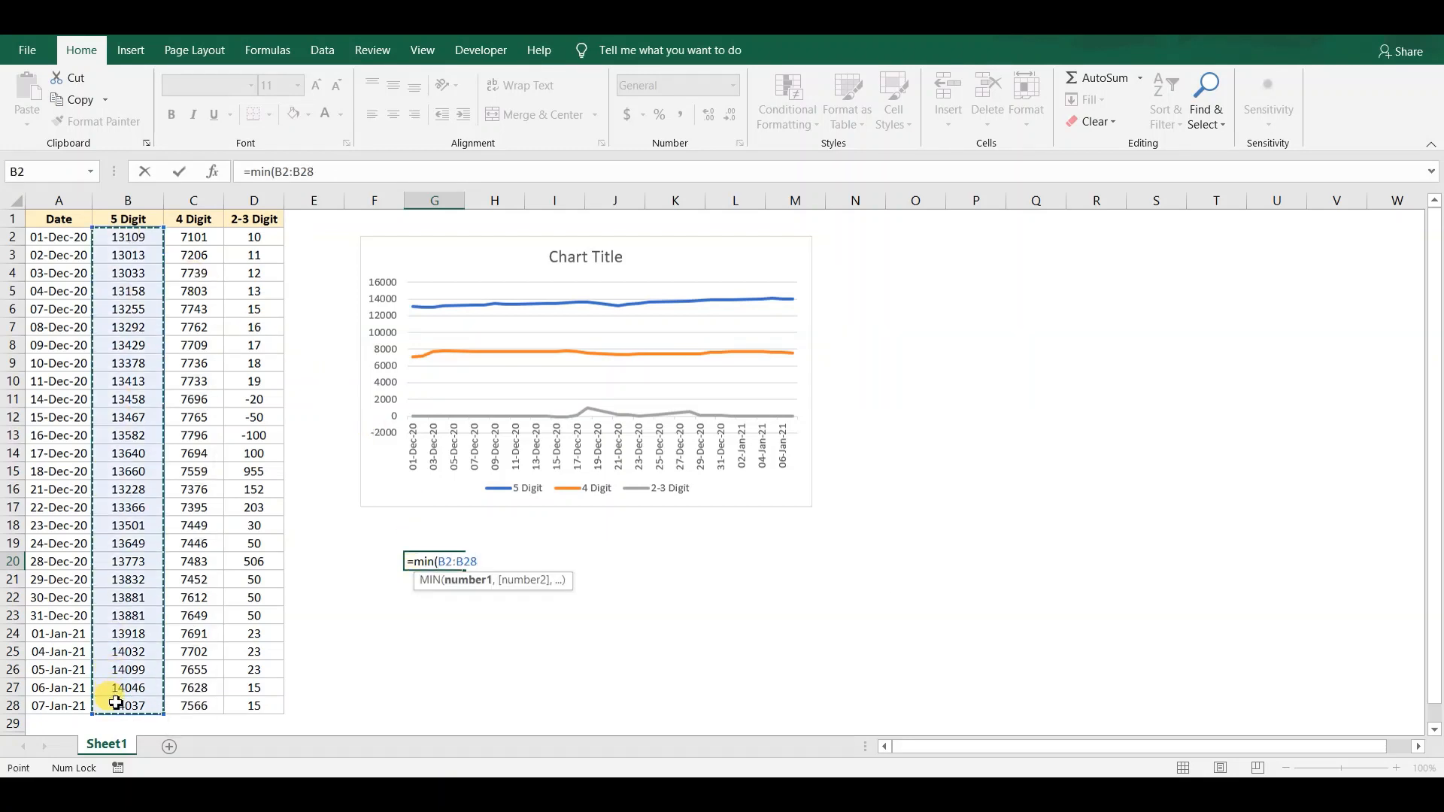
key("Return")
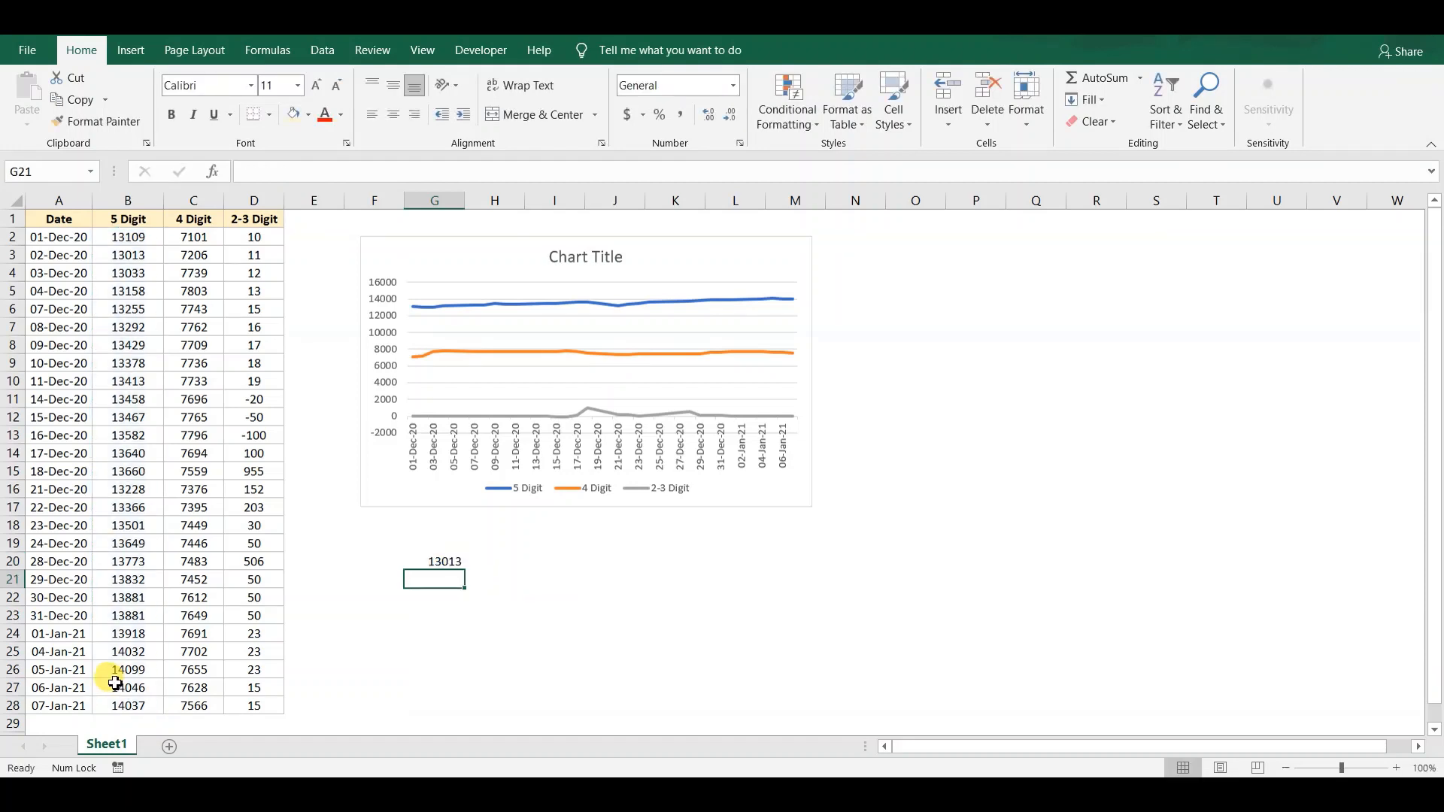
left_click(380, 562)
type("min")
key("Return")
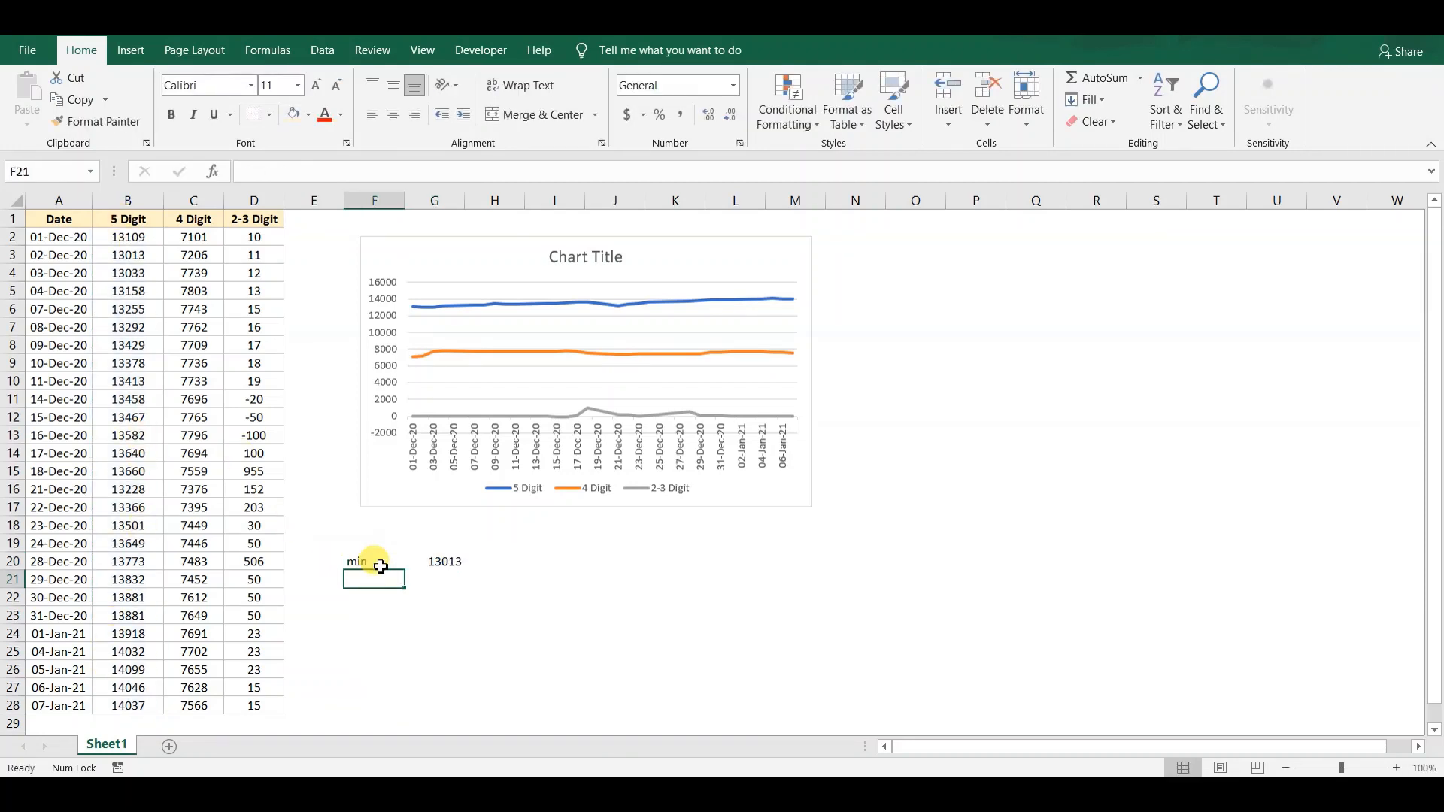
Step: Label F21 "max" and calculate the maximum of the 5 Digit values in G21 with =max(B2:B28)
type("max")
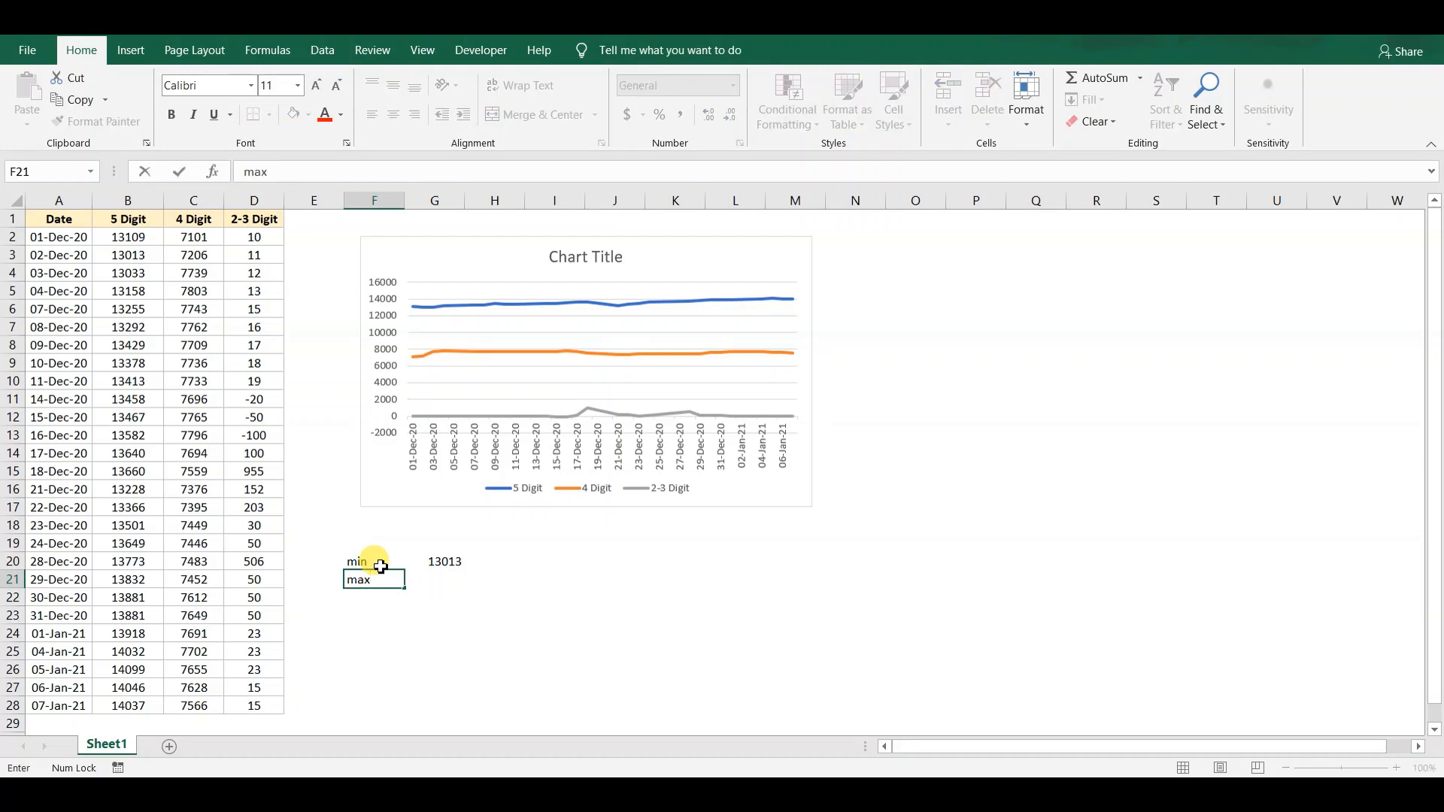
key("Tab")
type("=")
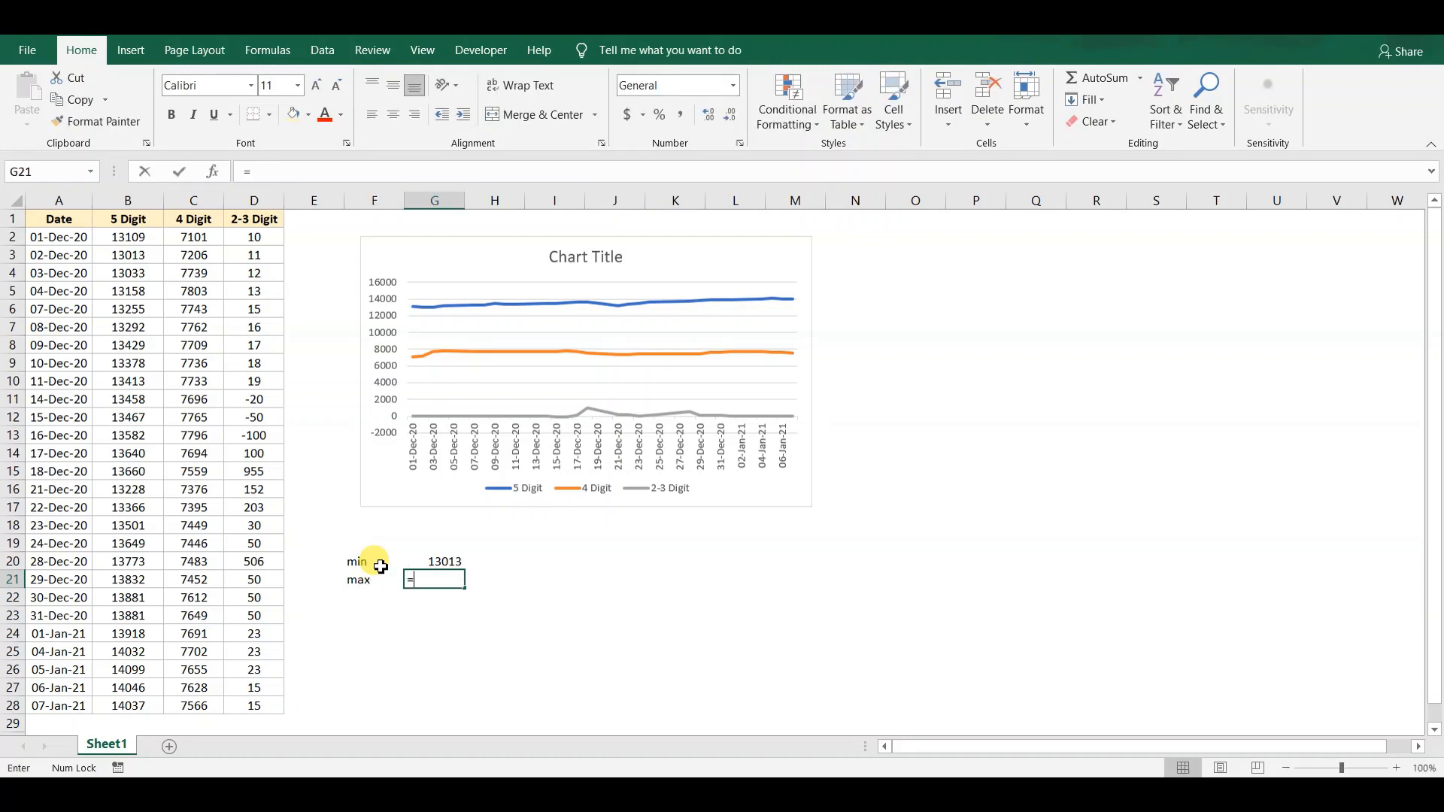
type("max(")
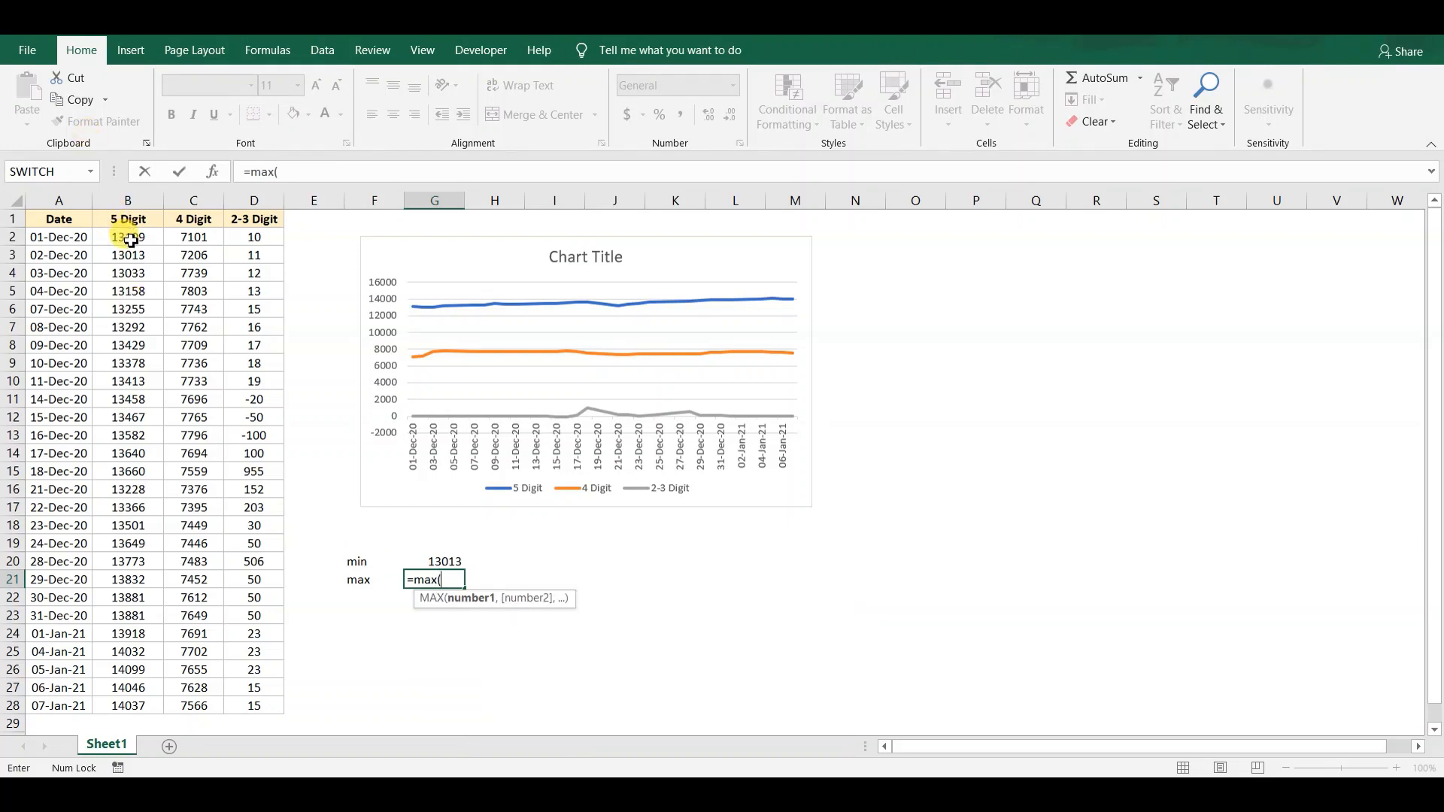
left_click_drag(124, 237, 128, 702)
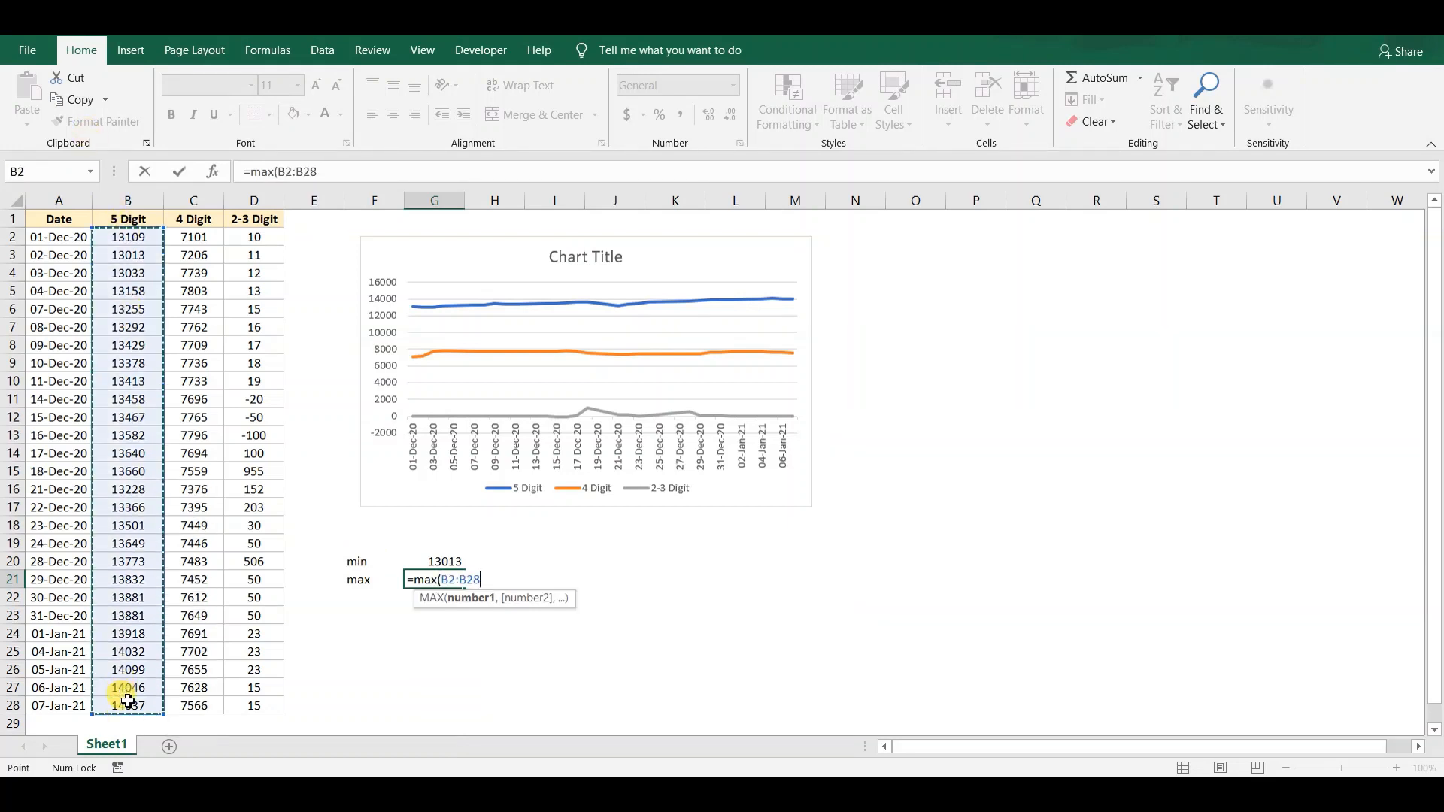
type(")")
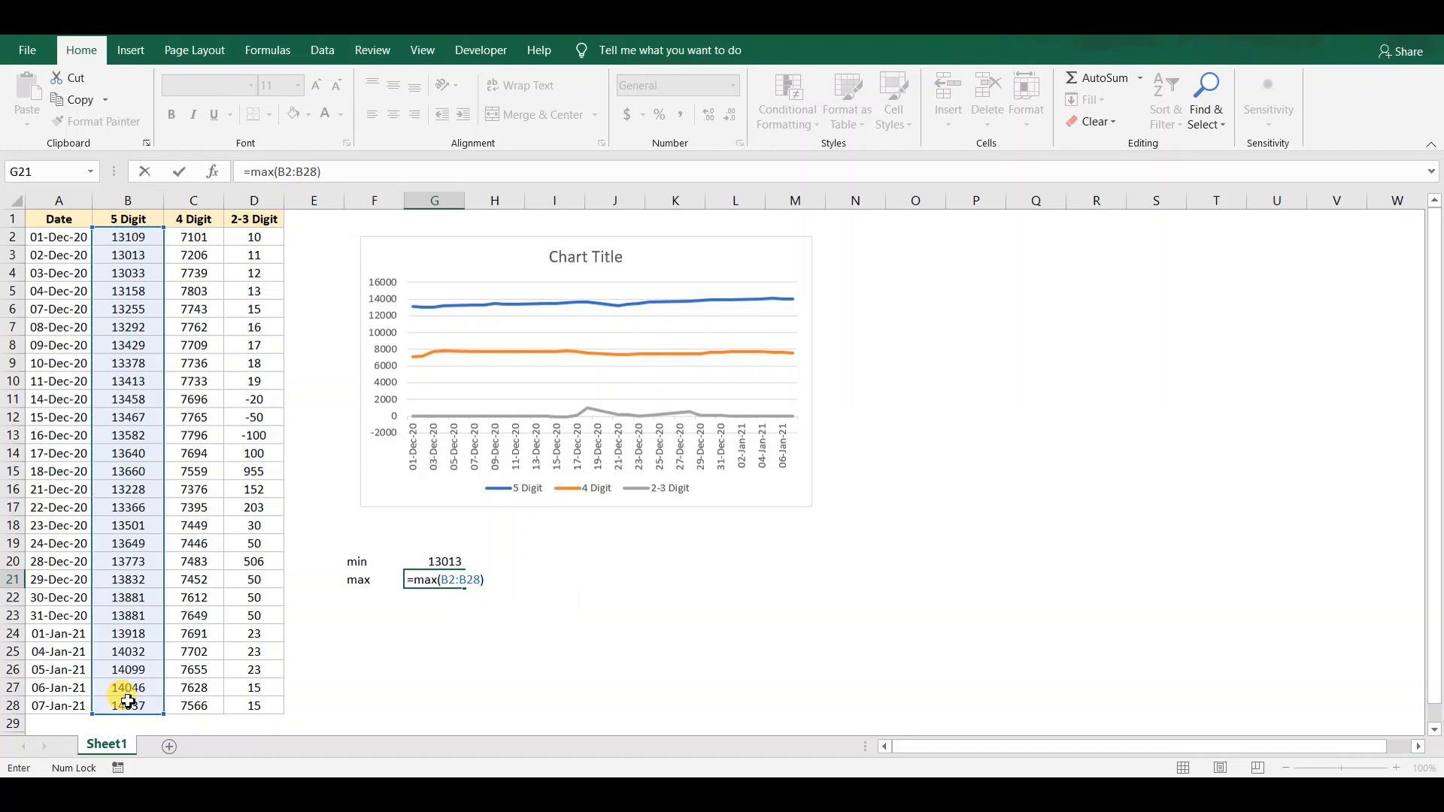
key("Return")
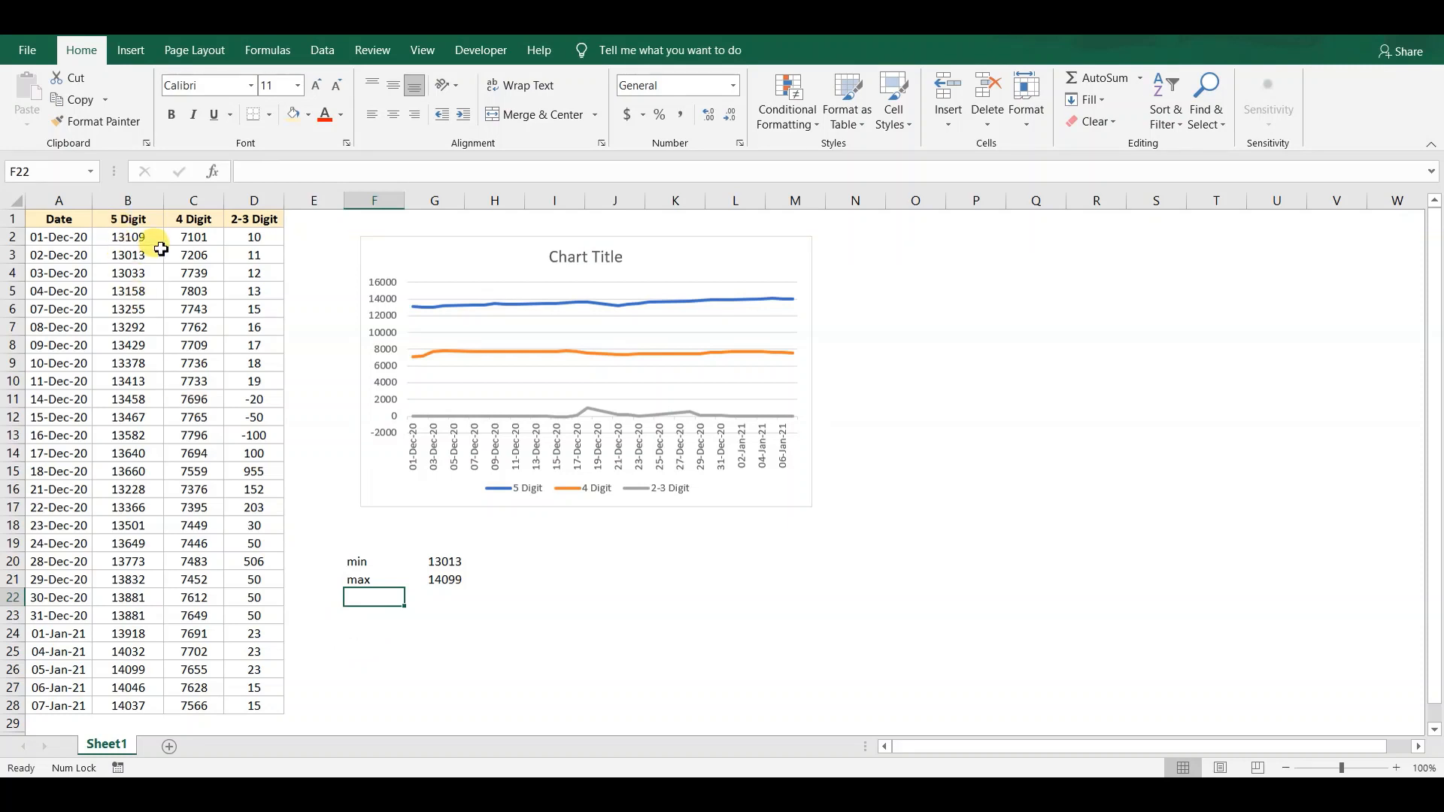
Step: Label F22 "x" and enter the first 5 Digit value, 13109, in G22
type("x")
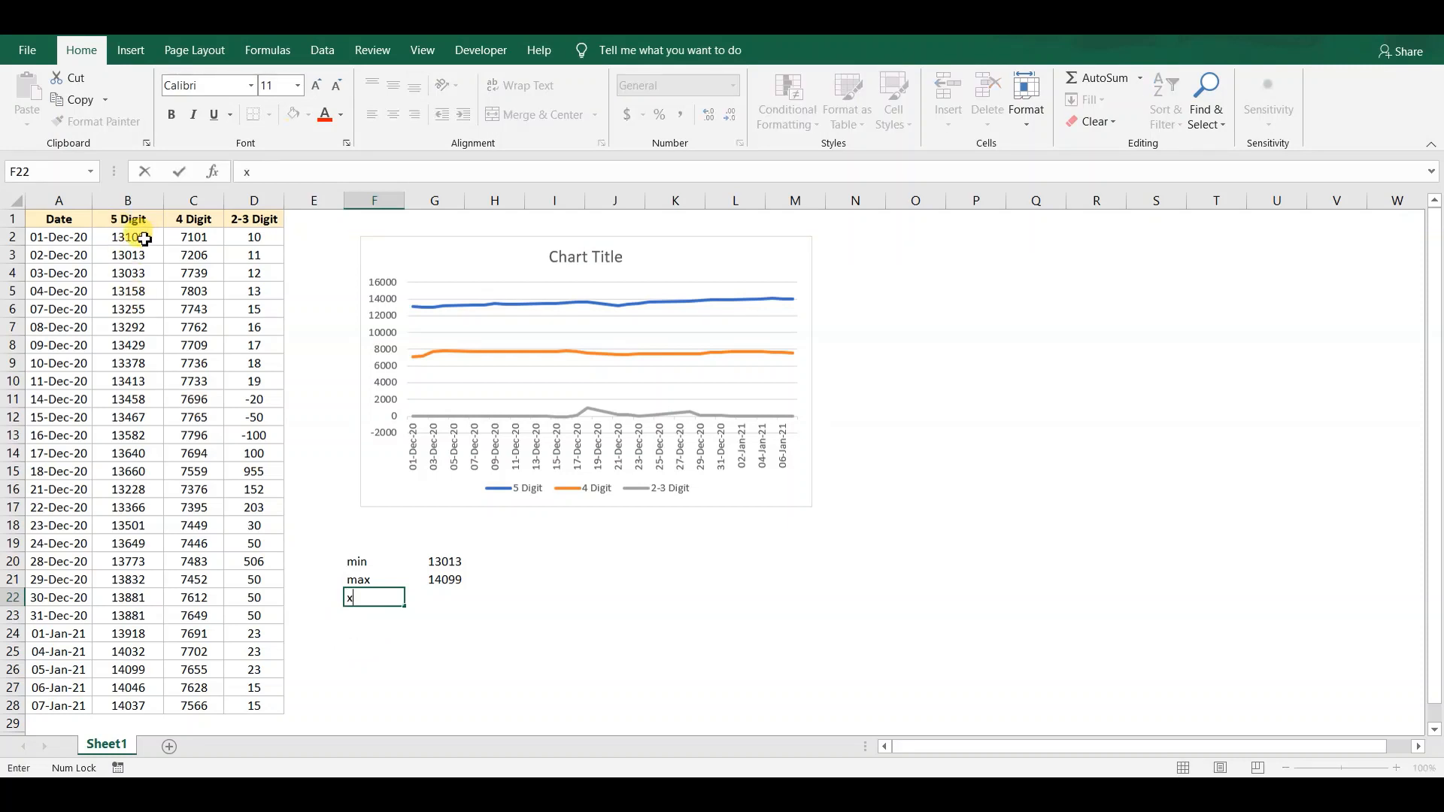
key("Tab")
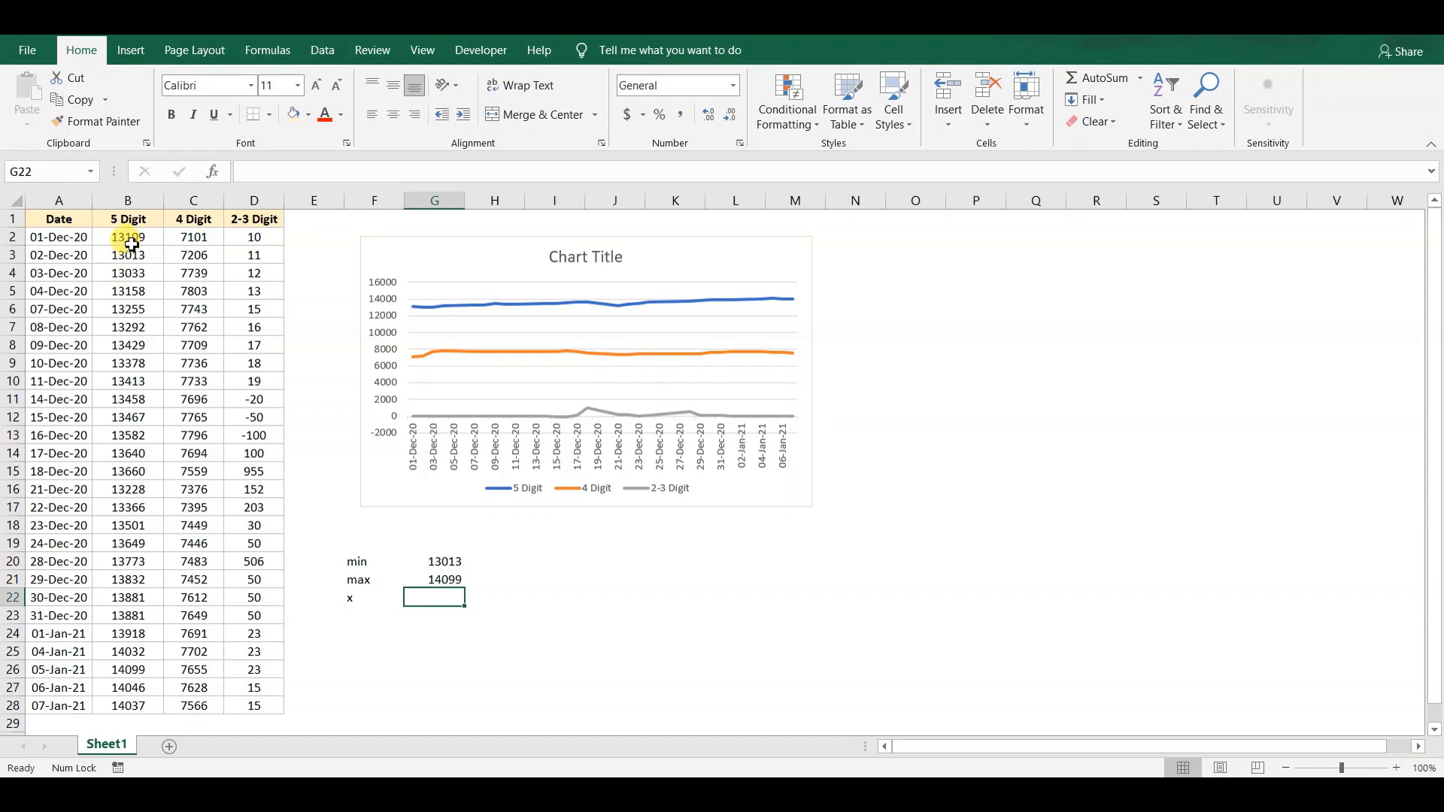
left_click(124, 237)
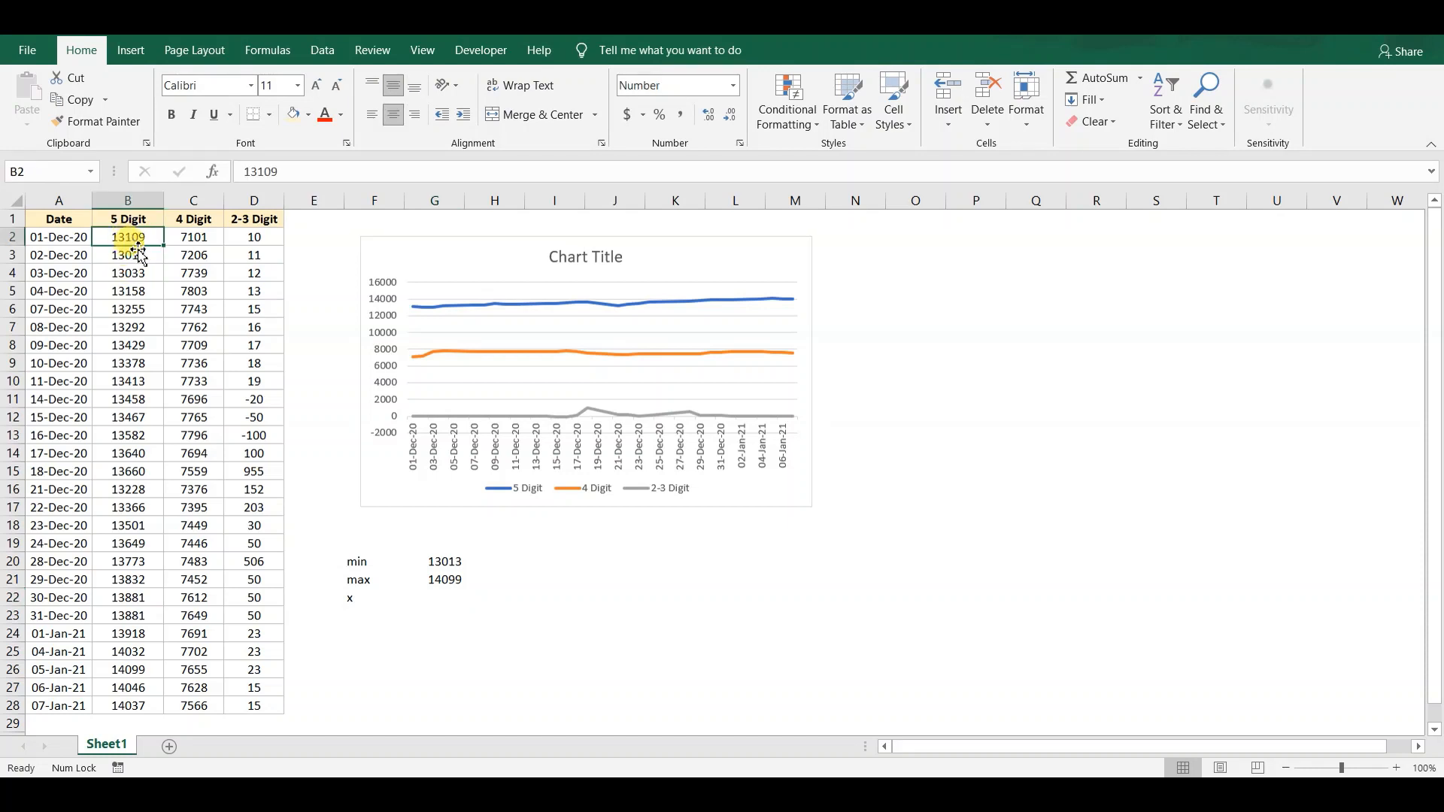
left_click(442, 596)
type("13")
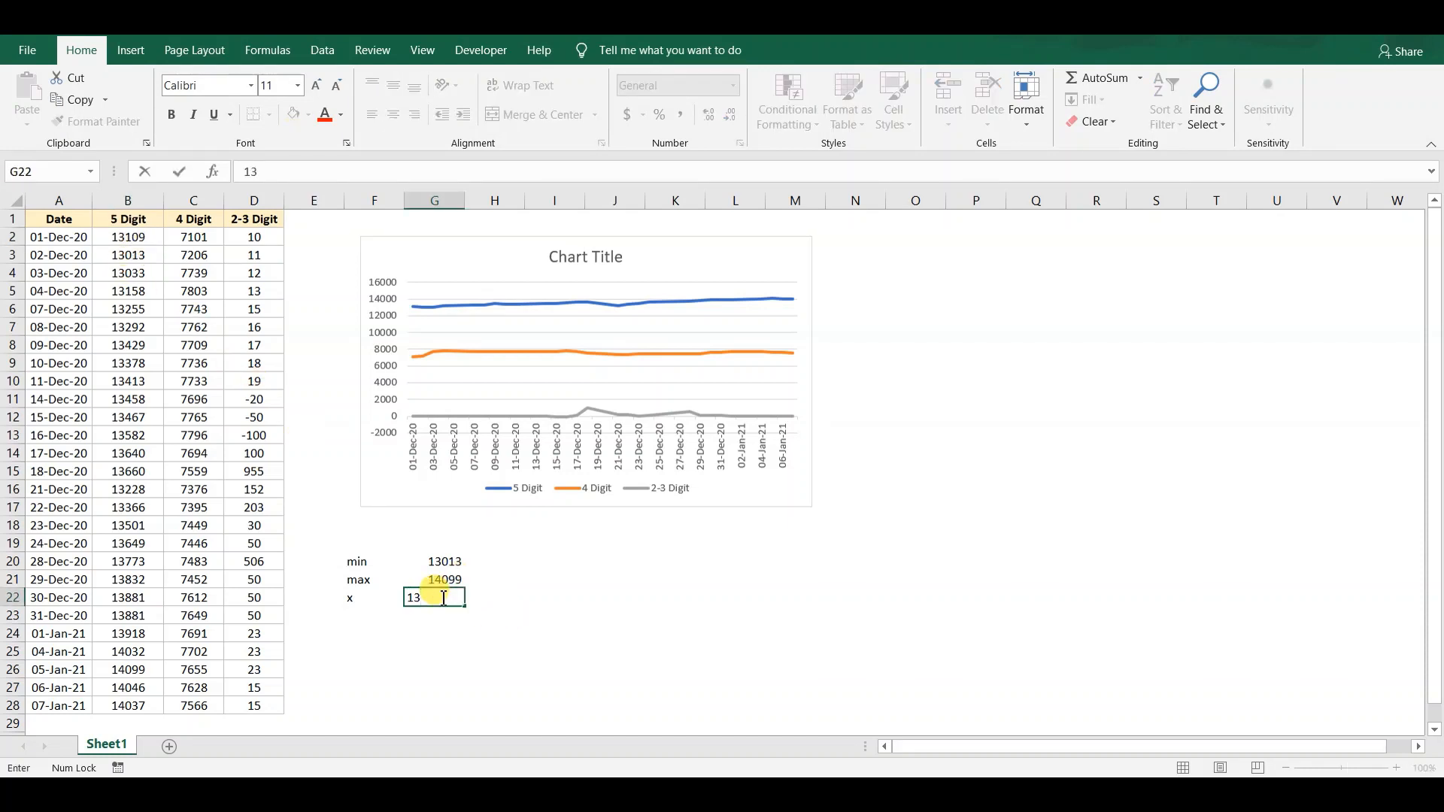
type("109")
key("Return")
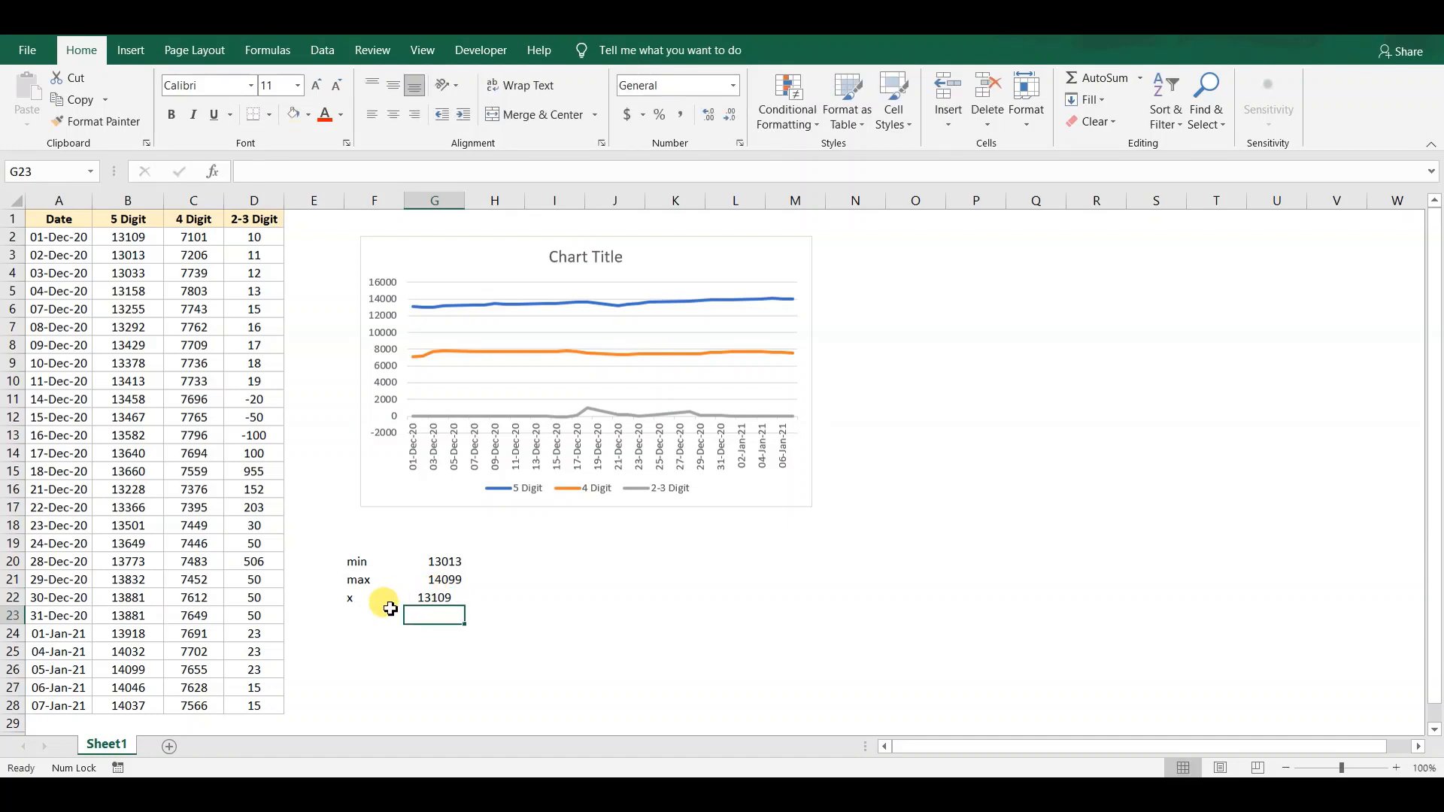
Step: Label F23 "x_noem" and consult the normalization formula image in the Photos app before returning to Excel
left_click(370, 616)
type("x_no")
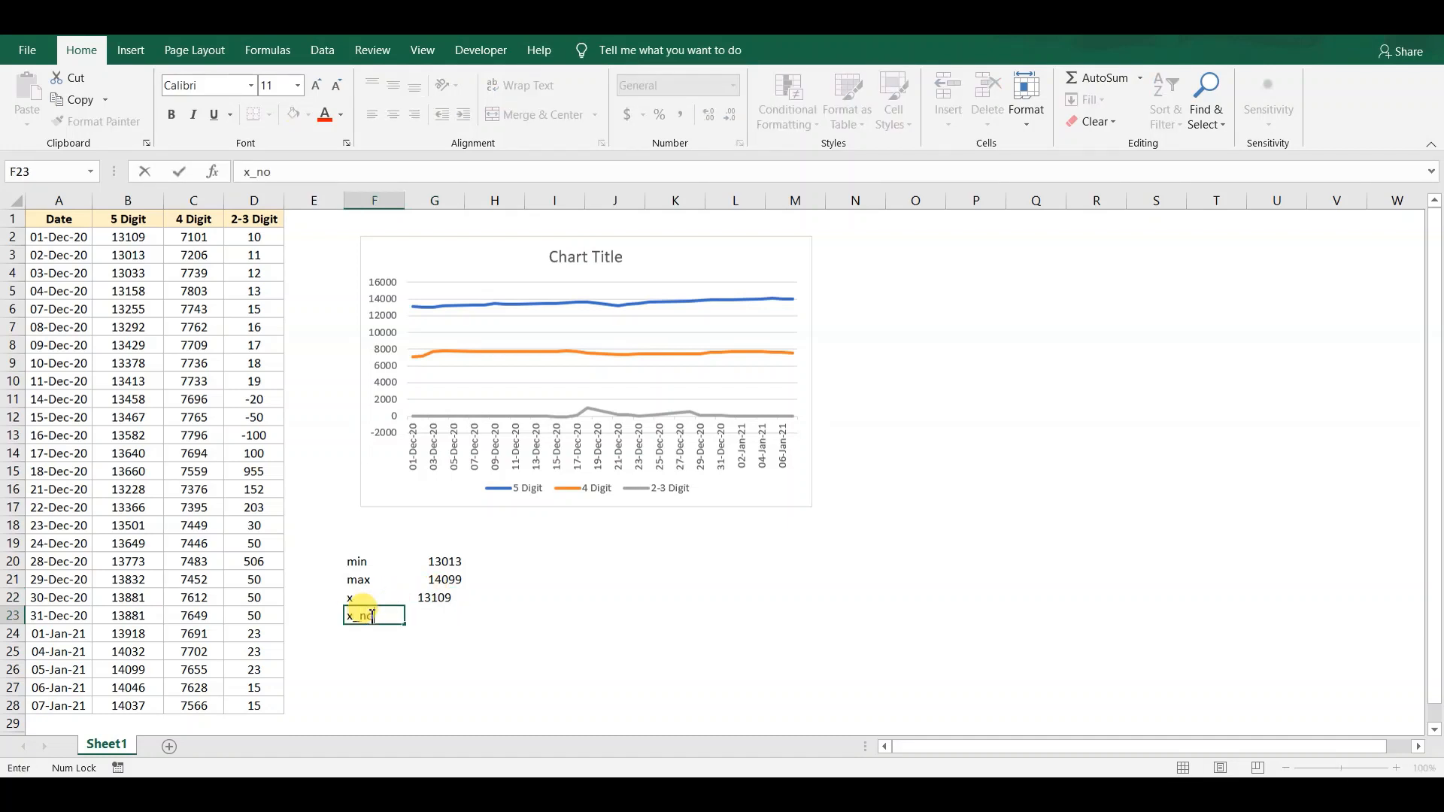
type("em")
key("Tab")
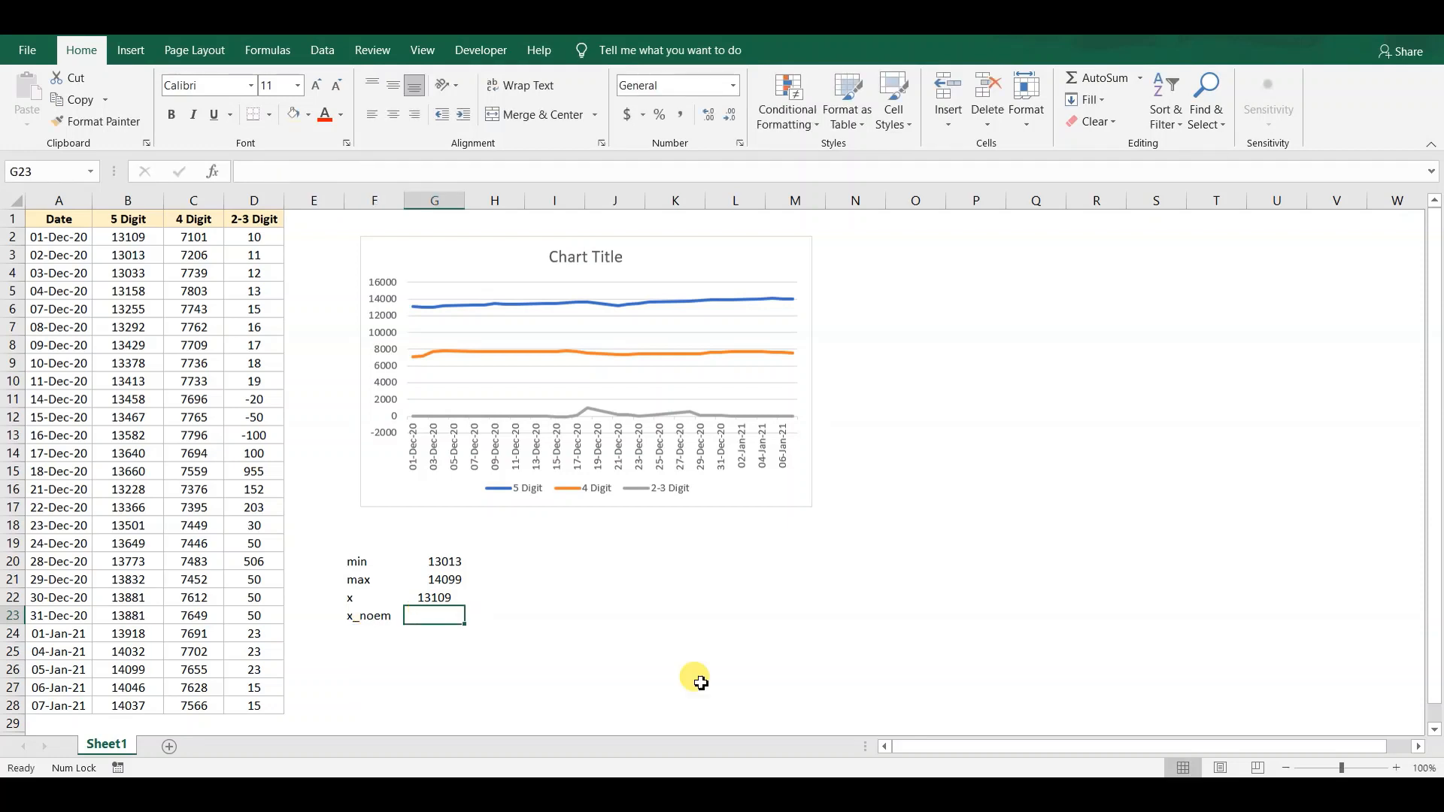
key("alt+Tab")
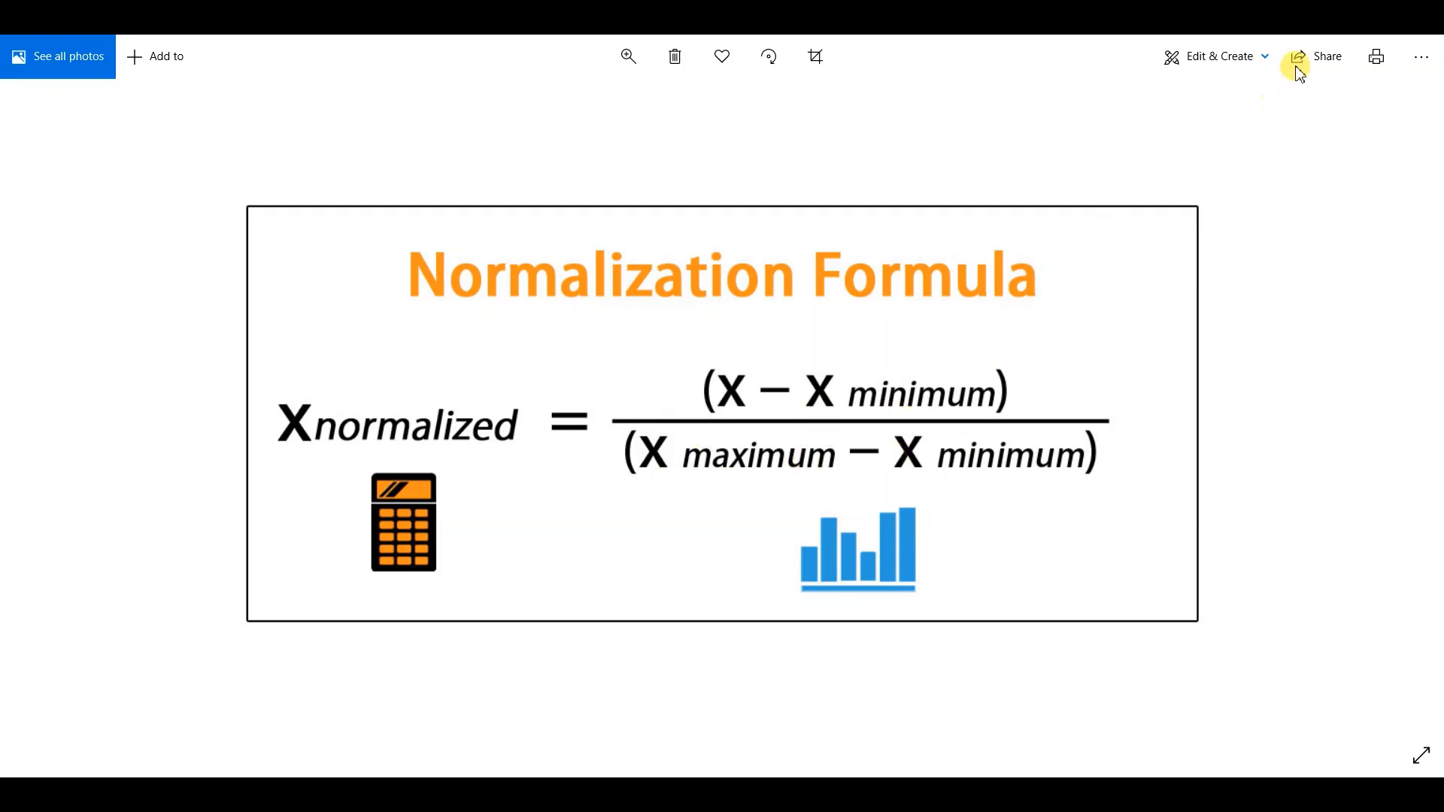
key("alt+Tab")
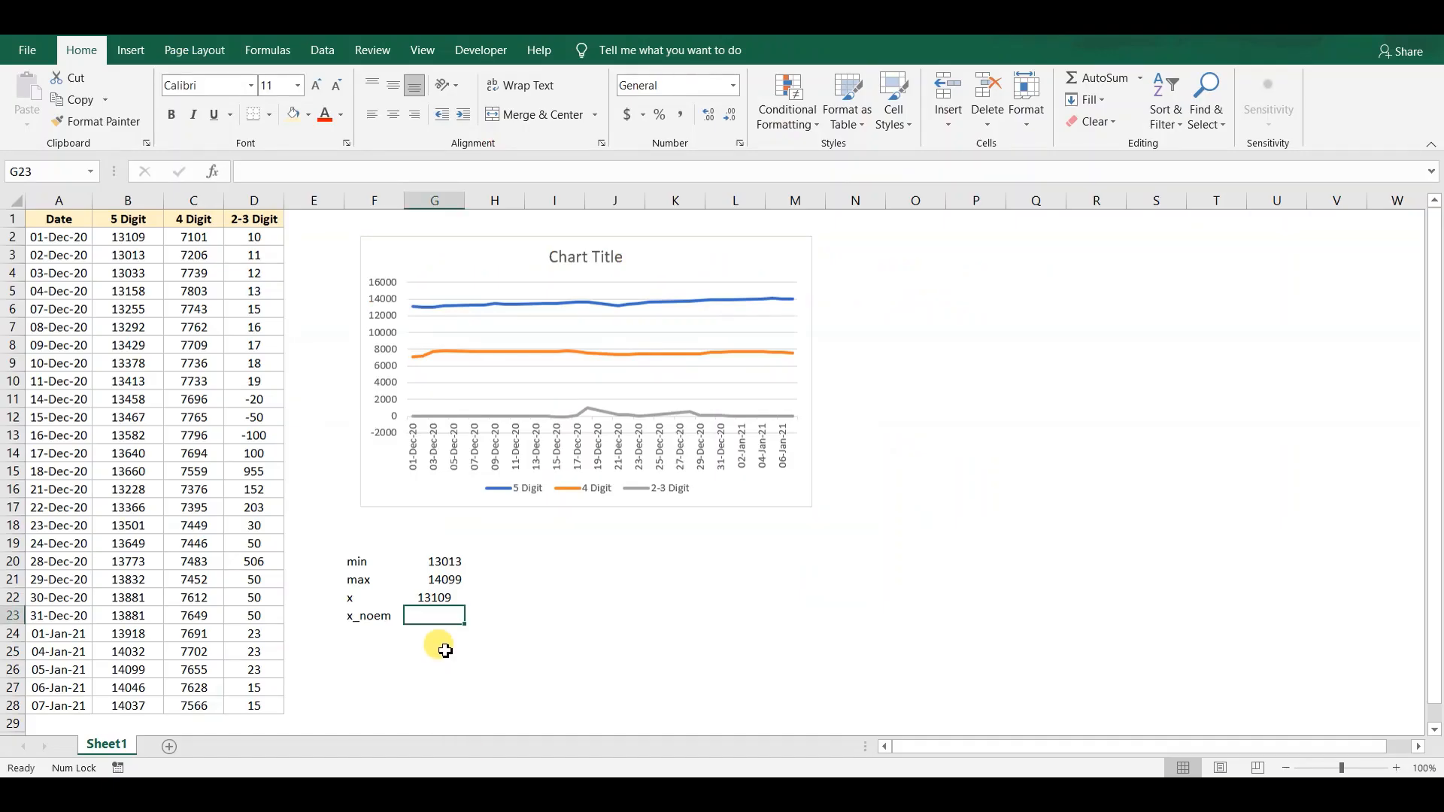
Step: Center the labels and values in F20:G23 horizontally
left_click_drag(380, 557, 436, 616)
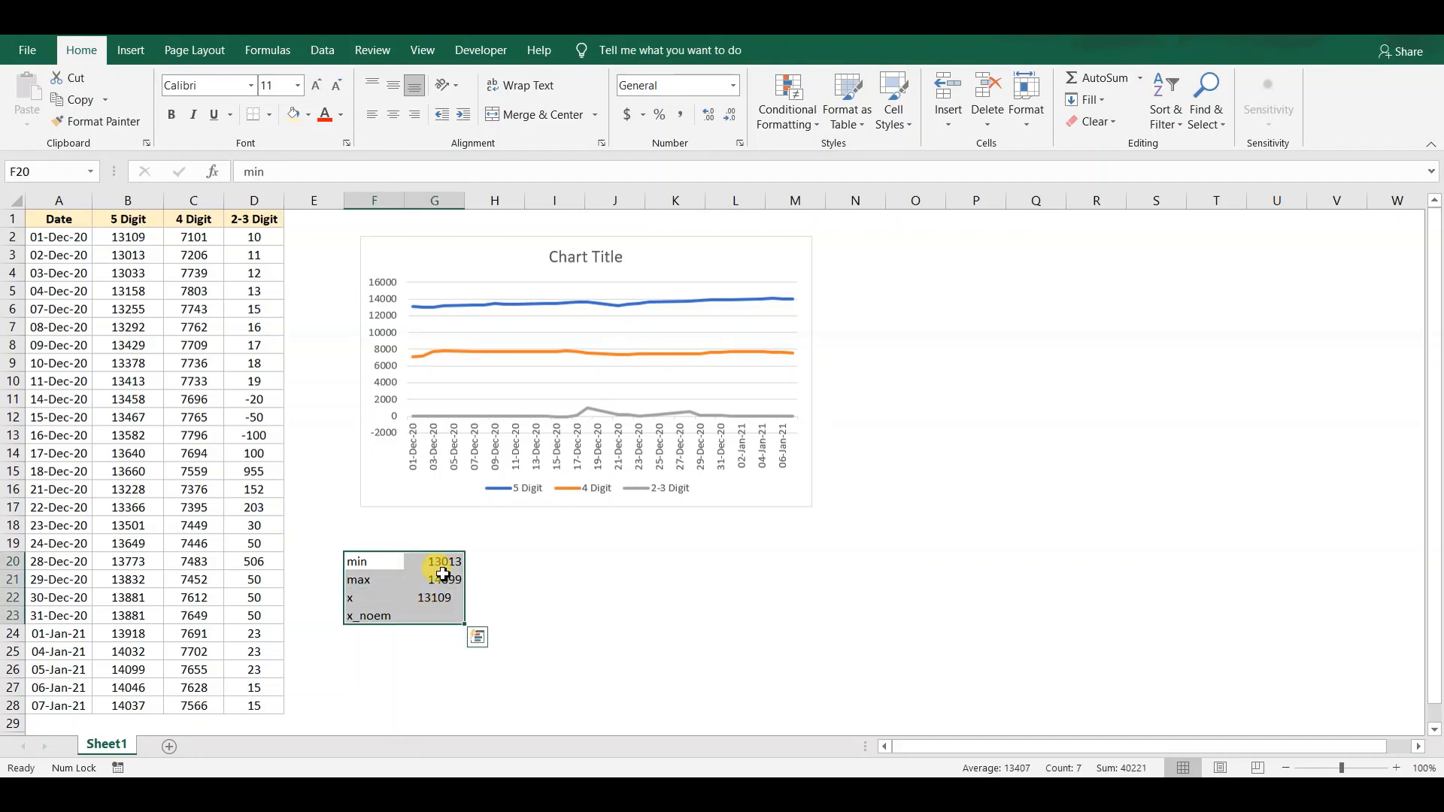
left_click(393, 114)
left_click(435, 615)
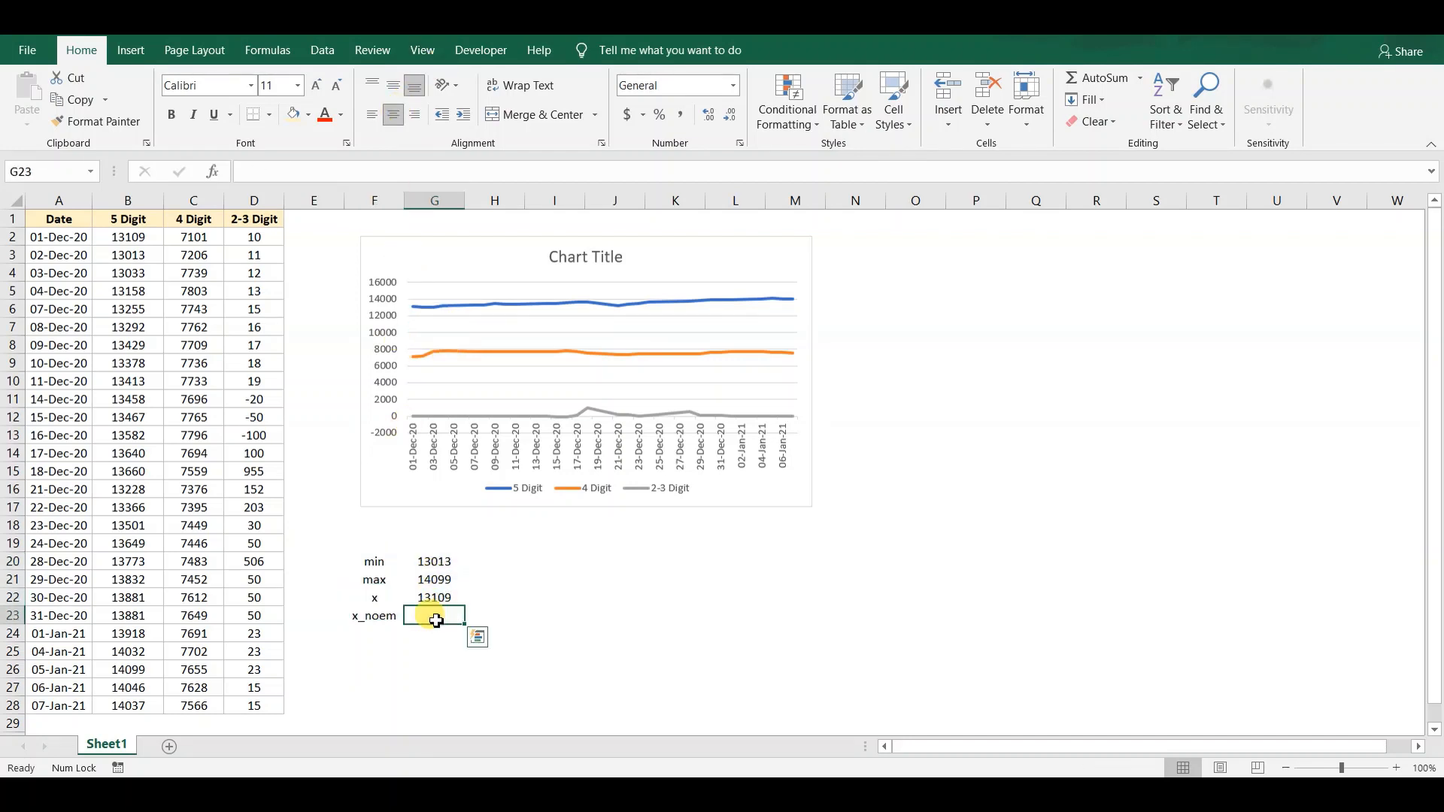
Step: Correct the label in F23 to "x_norm"
left_click(391, 616)
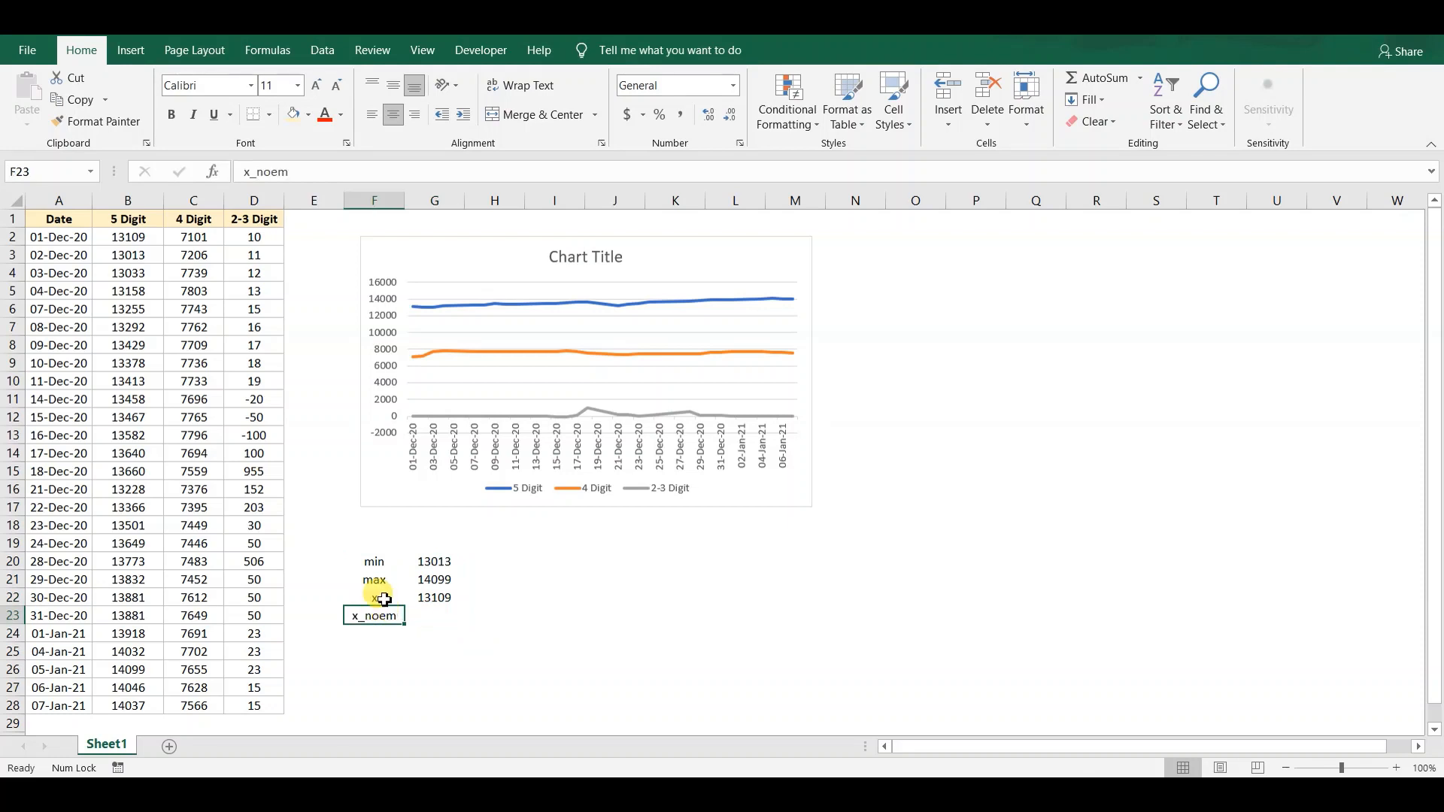
left_click(277, 172)
key("BackSpace")
type("r")
key("Tab")
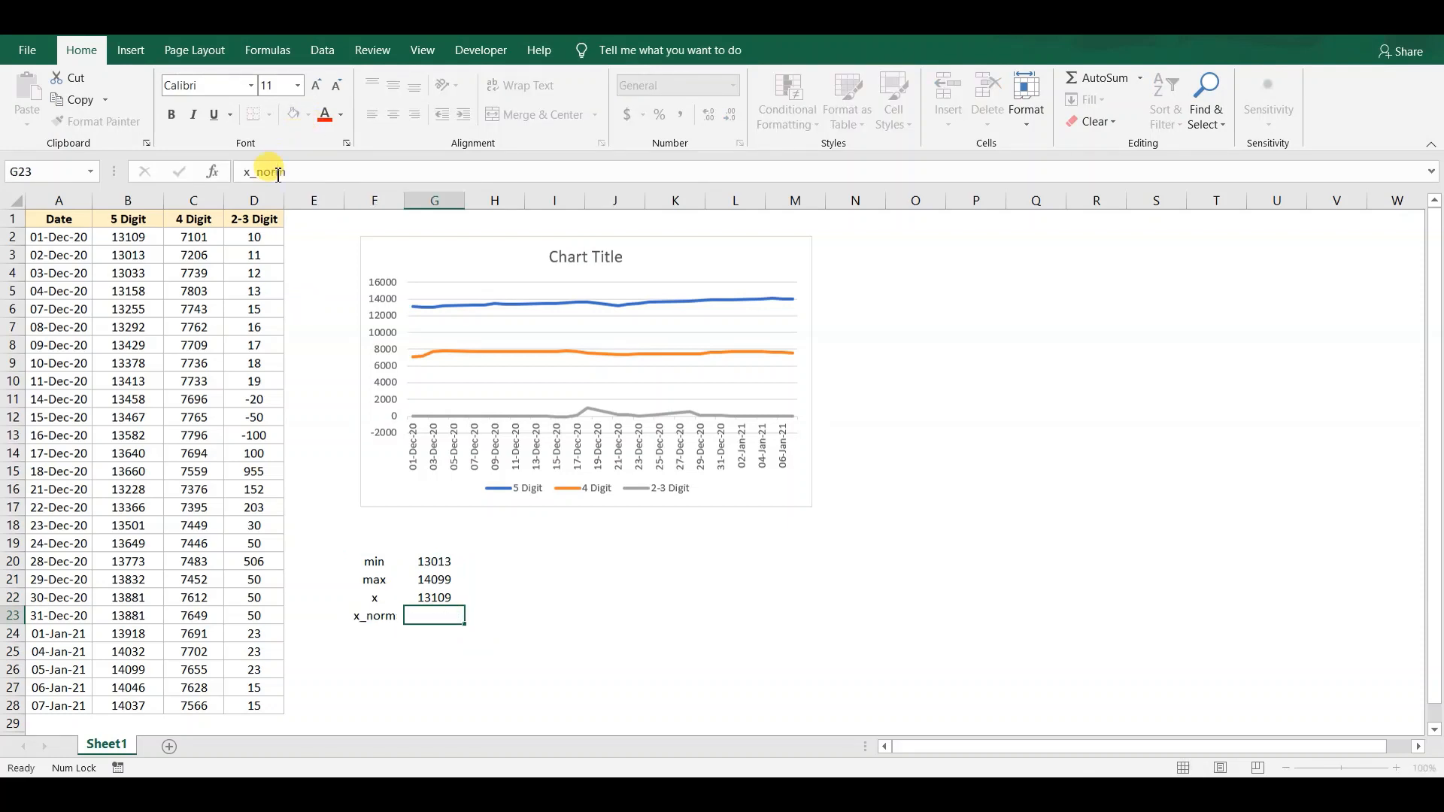
Step: Calculate the normalized x value in G23 with =(G22-G20)/(G21-G20)
type("=")
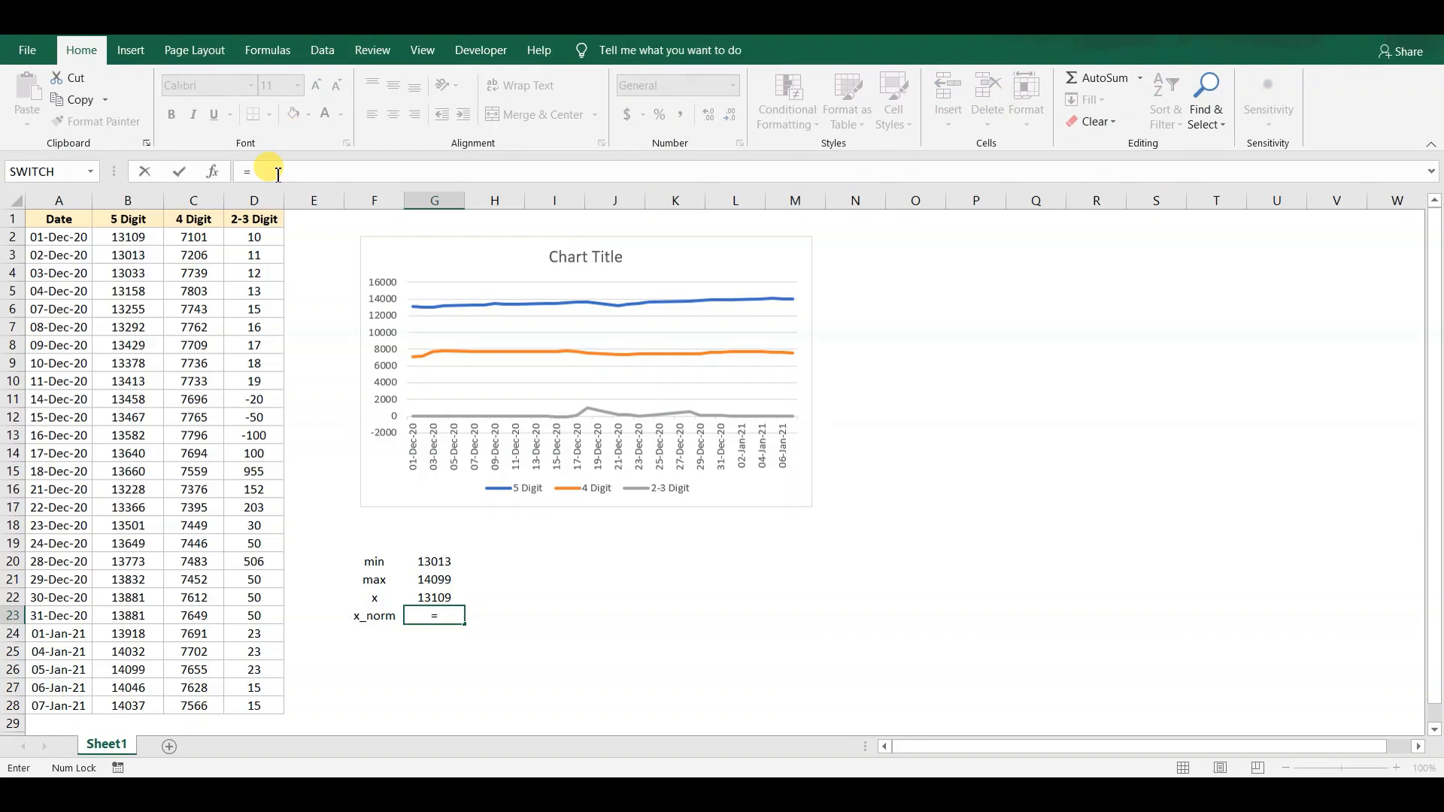
type("(")
key("Up")
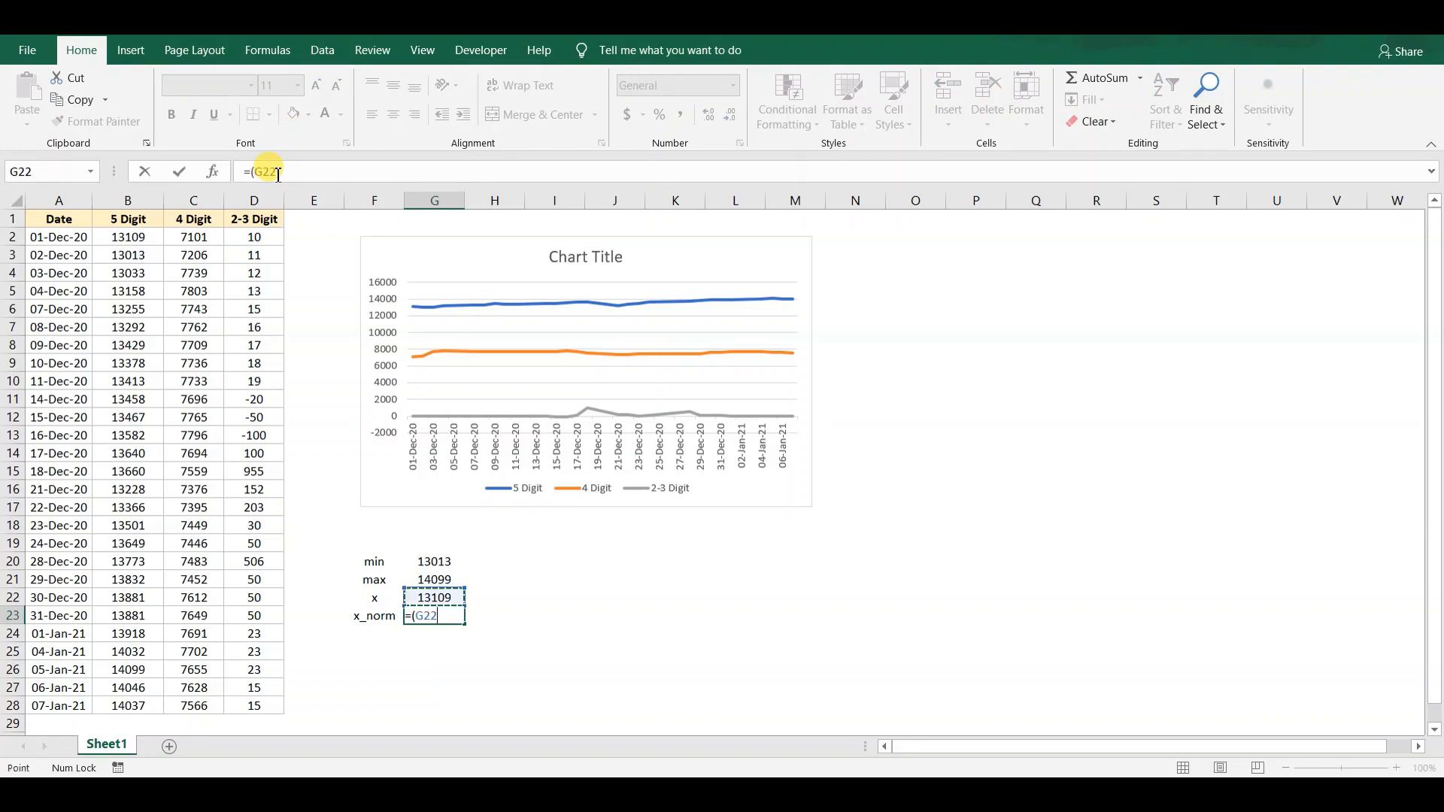
type("-")
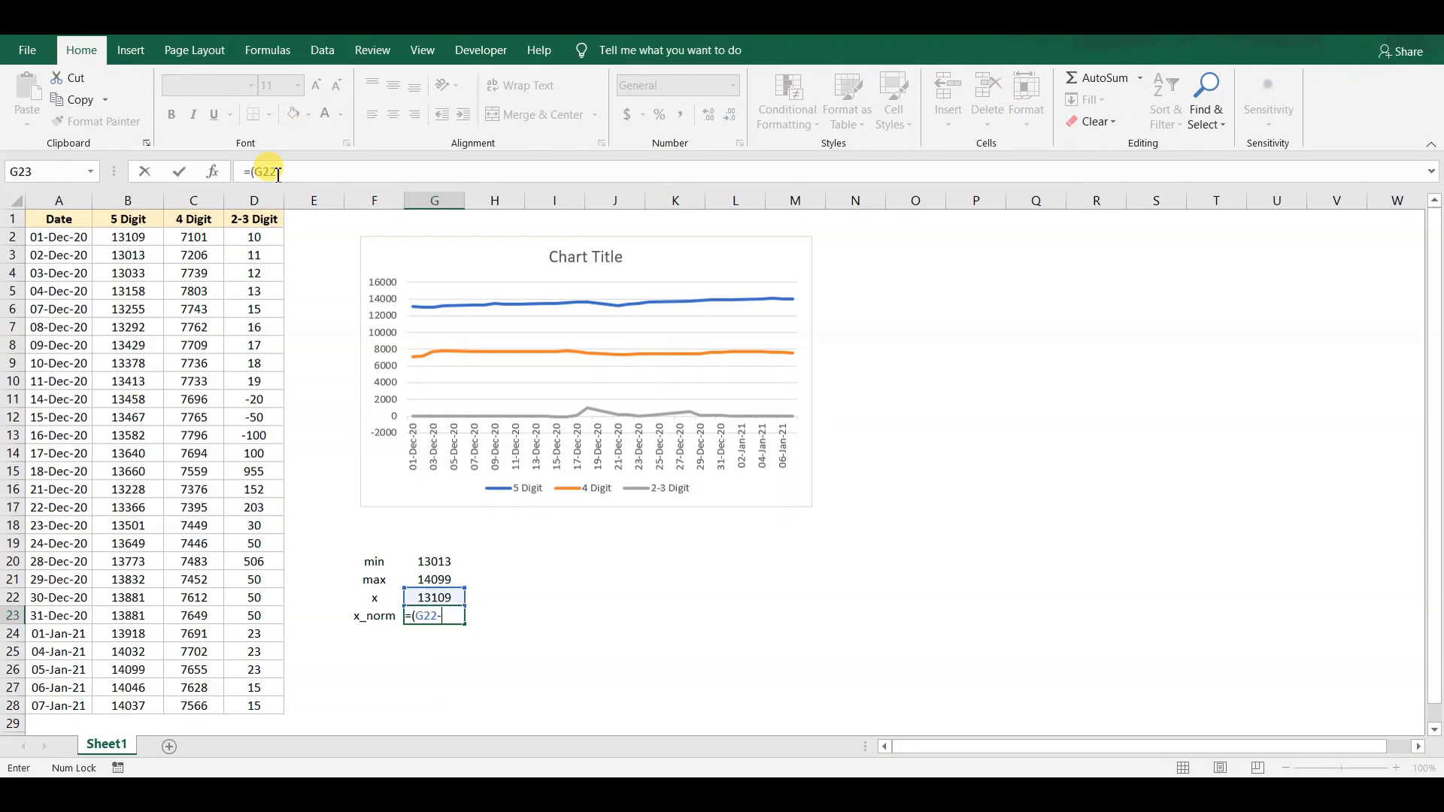
left_click(448, 561)
type(")/(")
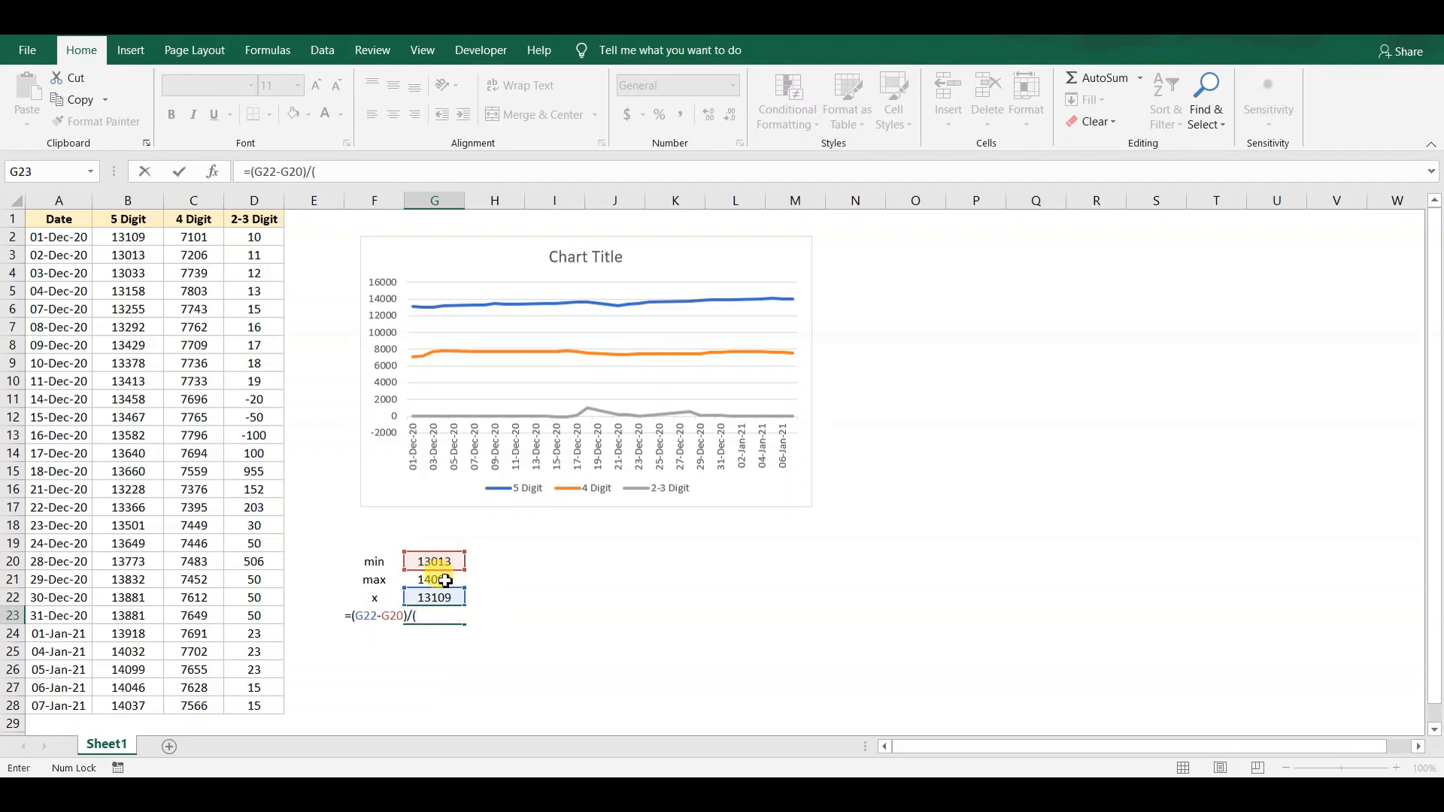
left_click(446, 580)
type("-")
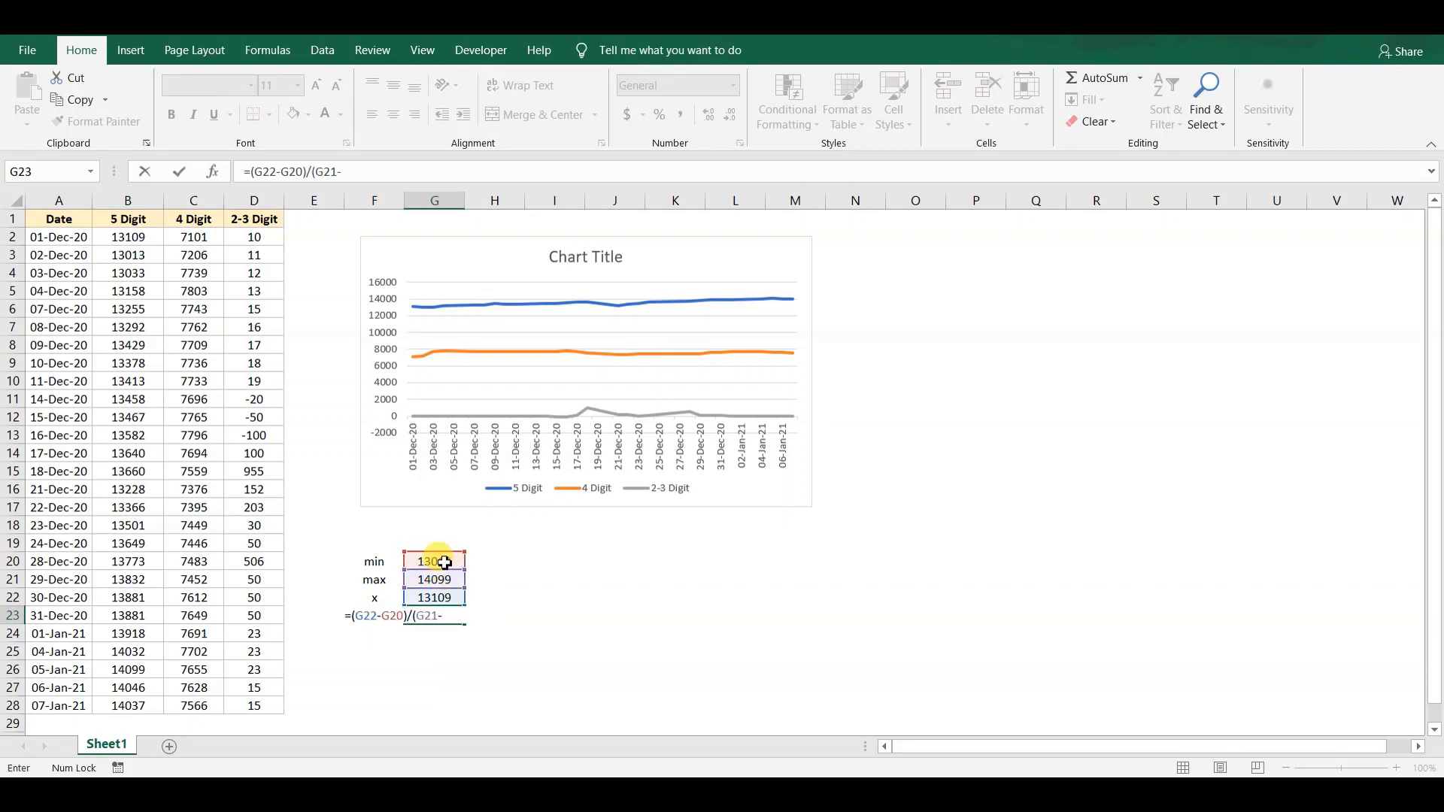
left_click(446, 562)
type(")")
key("Return")
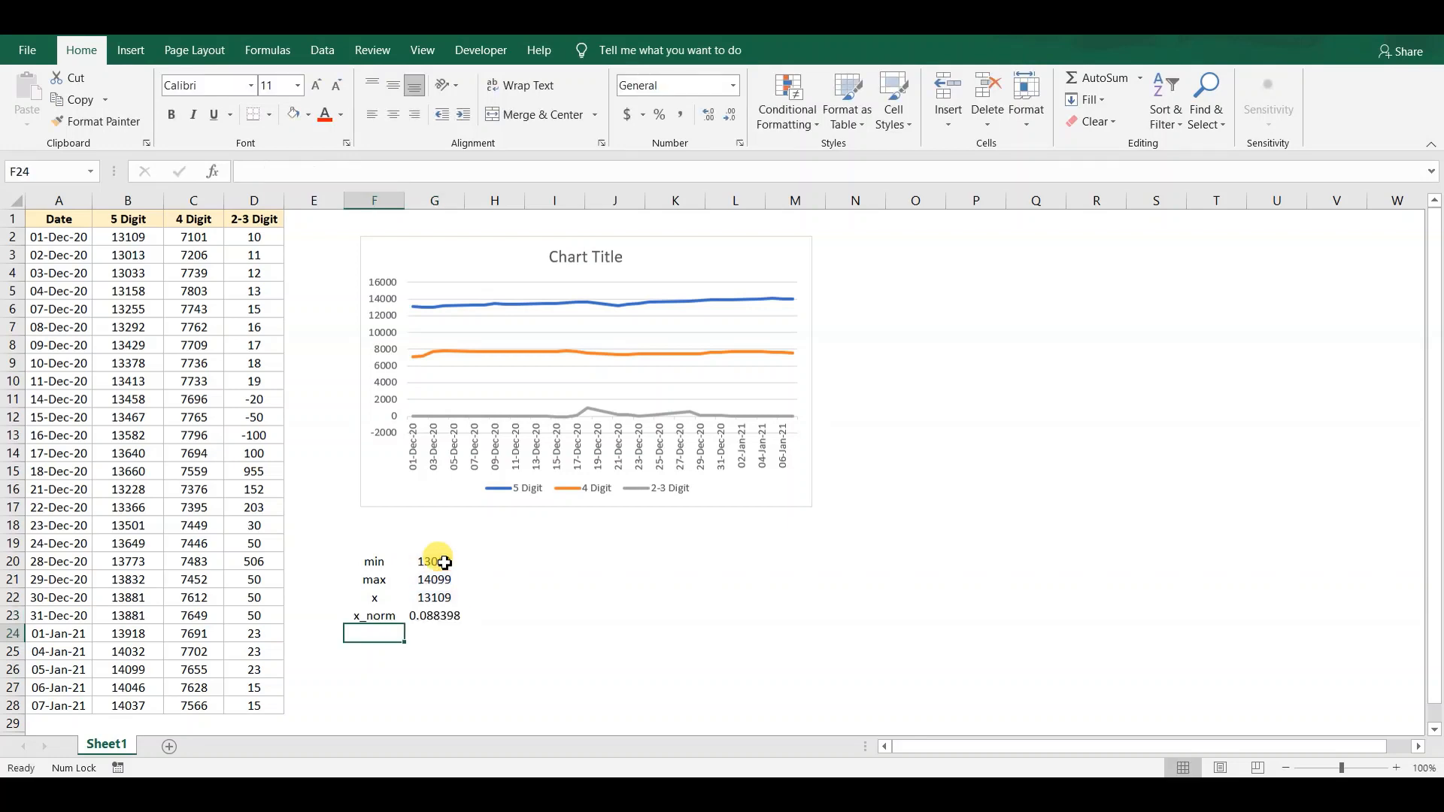
Step: Format the normalized value in G23 to show two decimal places
key("Up")
left_click(431, 619)
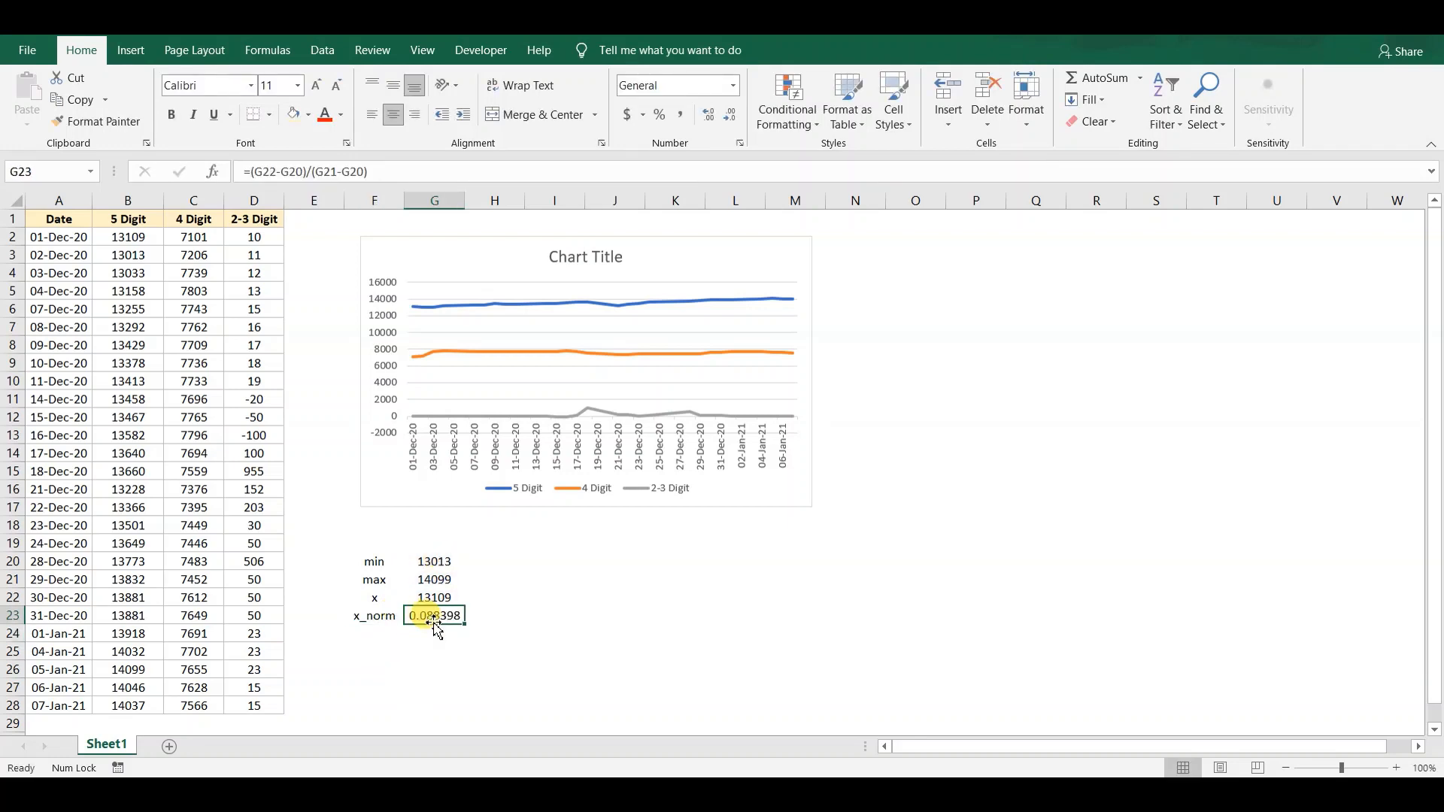
left_click(384, 621)
left_click_drag(385, 621, 435, 619)
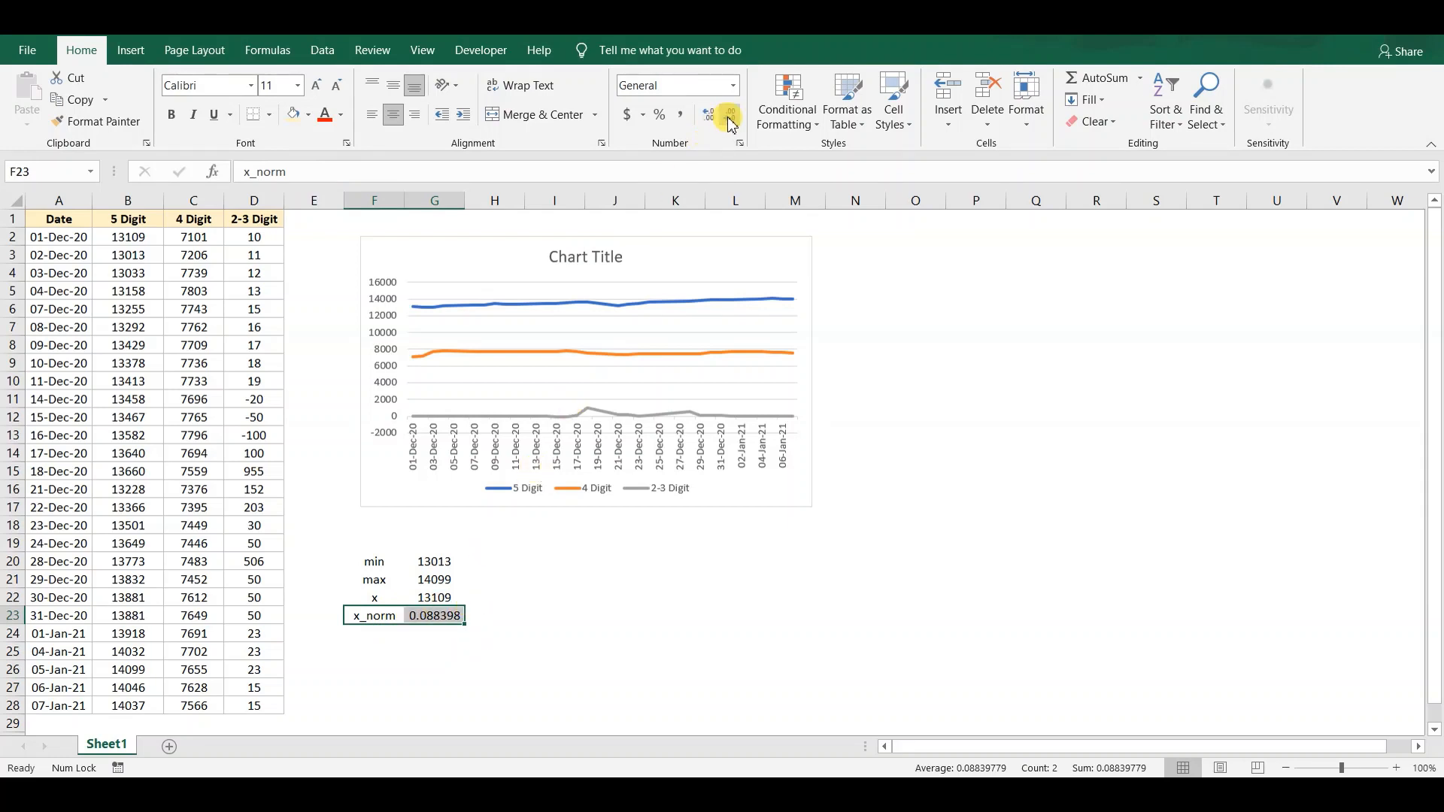
left_click(451, 618)
left_click(730, 115)
left_click(730, 115)
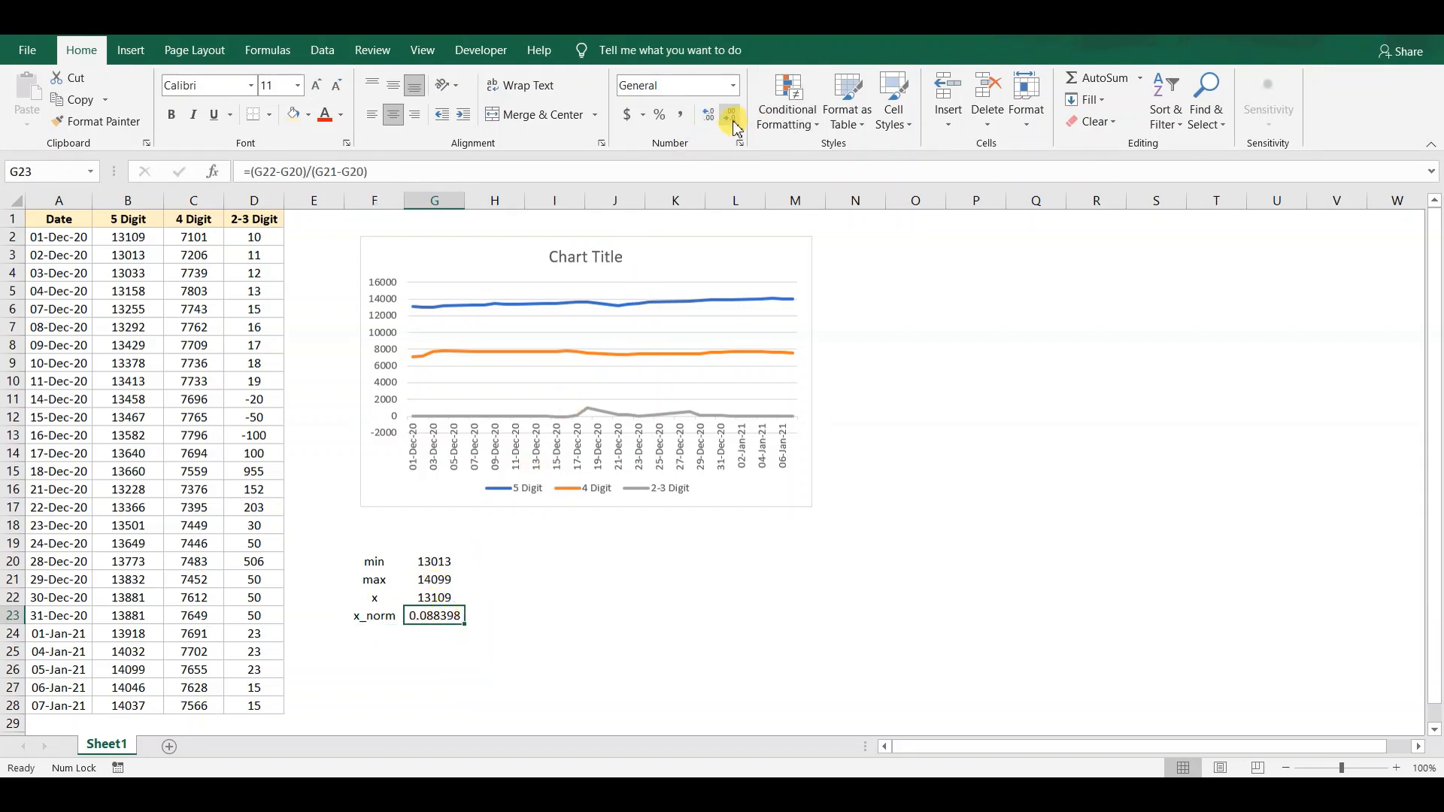
left_click(729, 114)
left_click(729, 115)
left_click(730, 115)
left_click(730, 114)
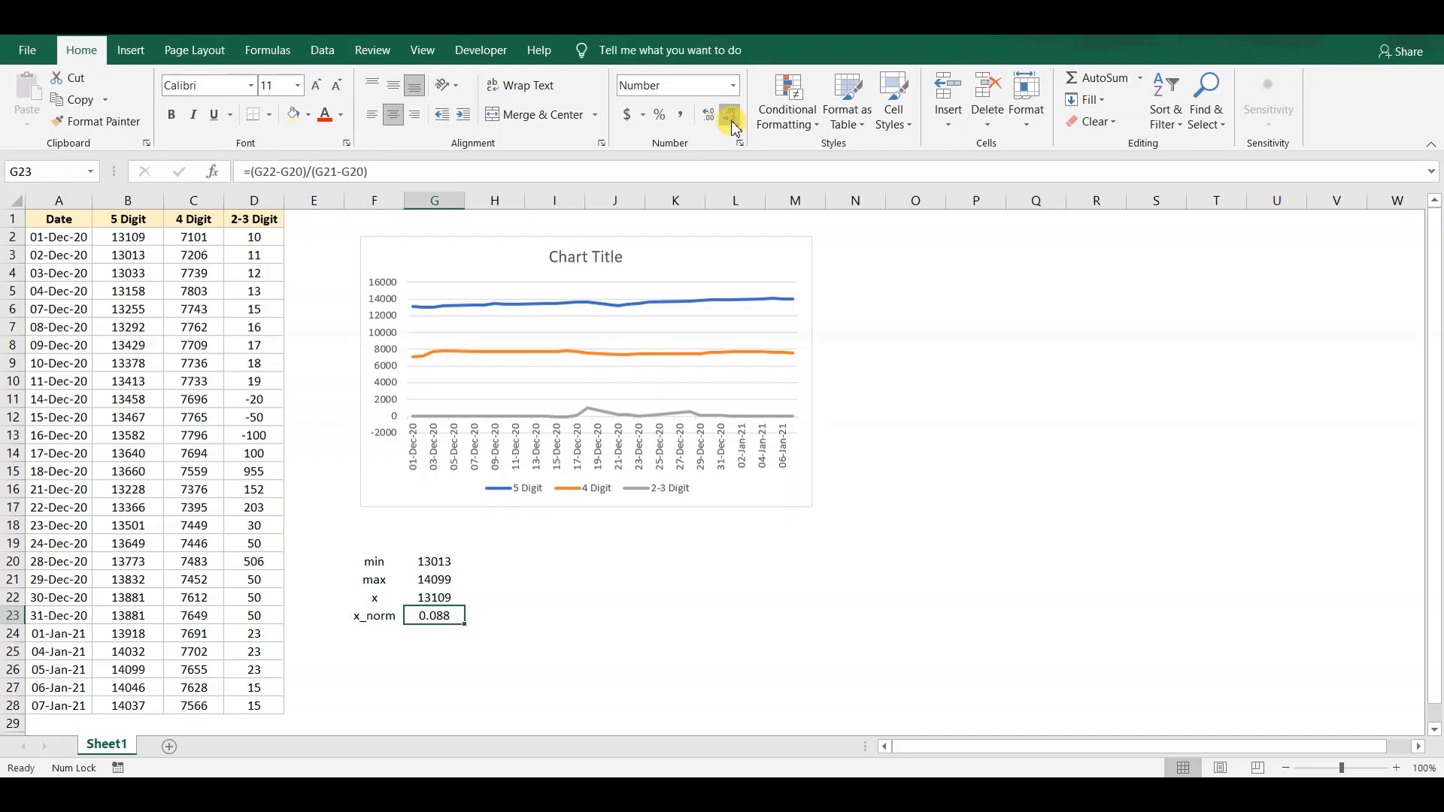
left_click(442, 616)
Step: Set the x value in G22 to 13918
left_click(441, 599)
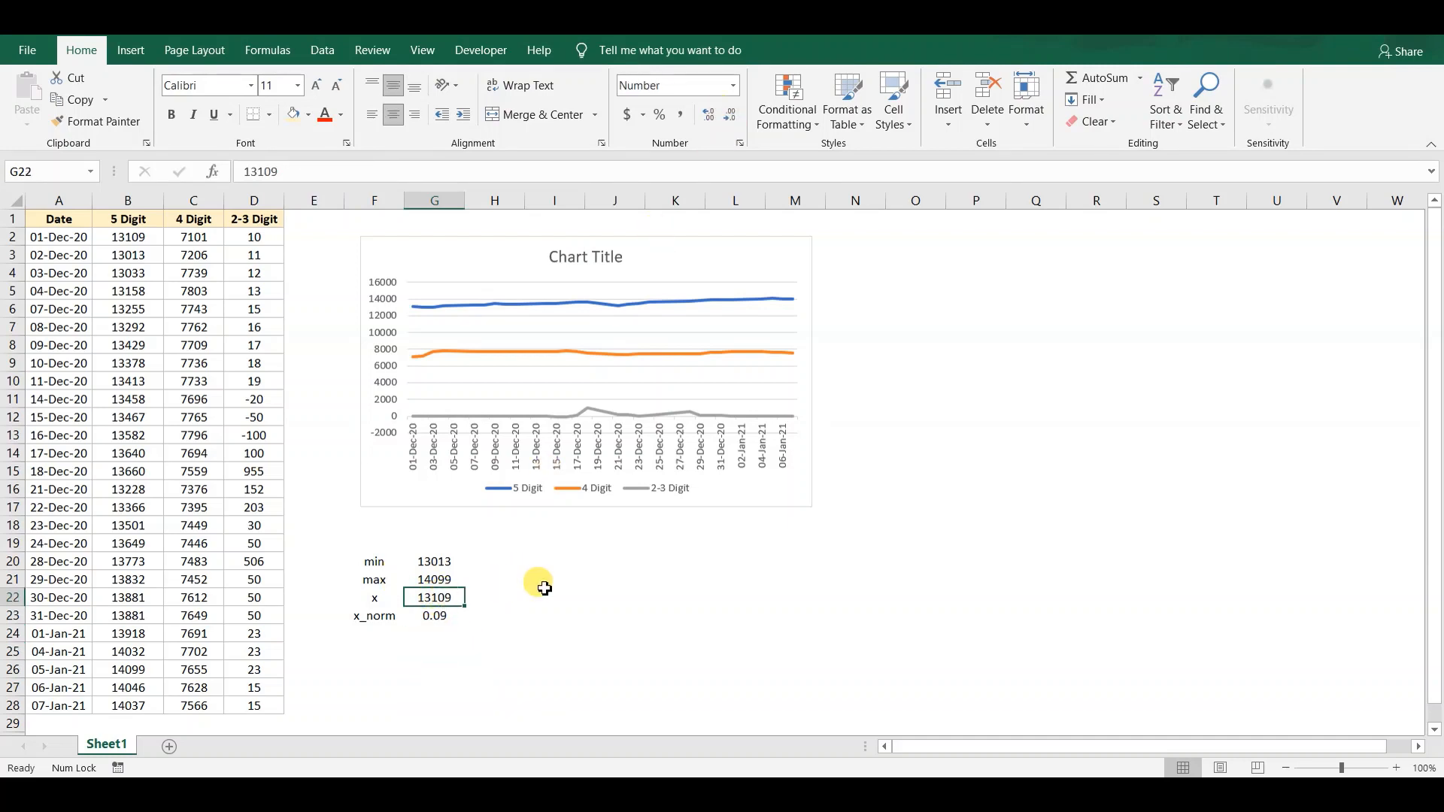
type("13")
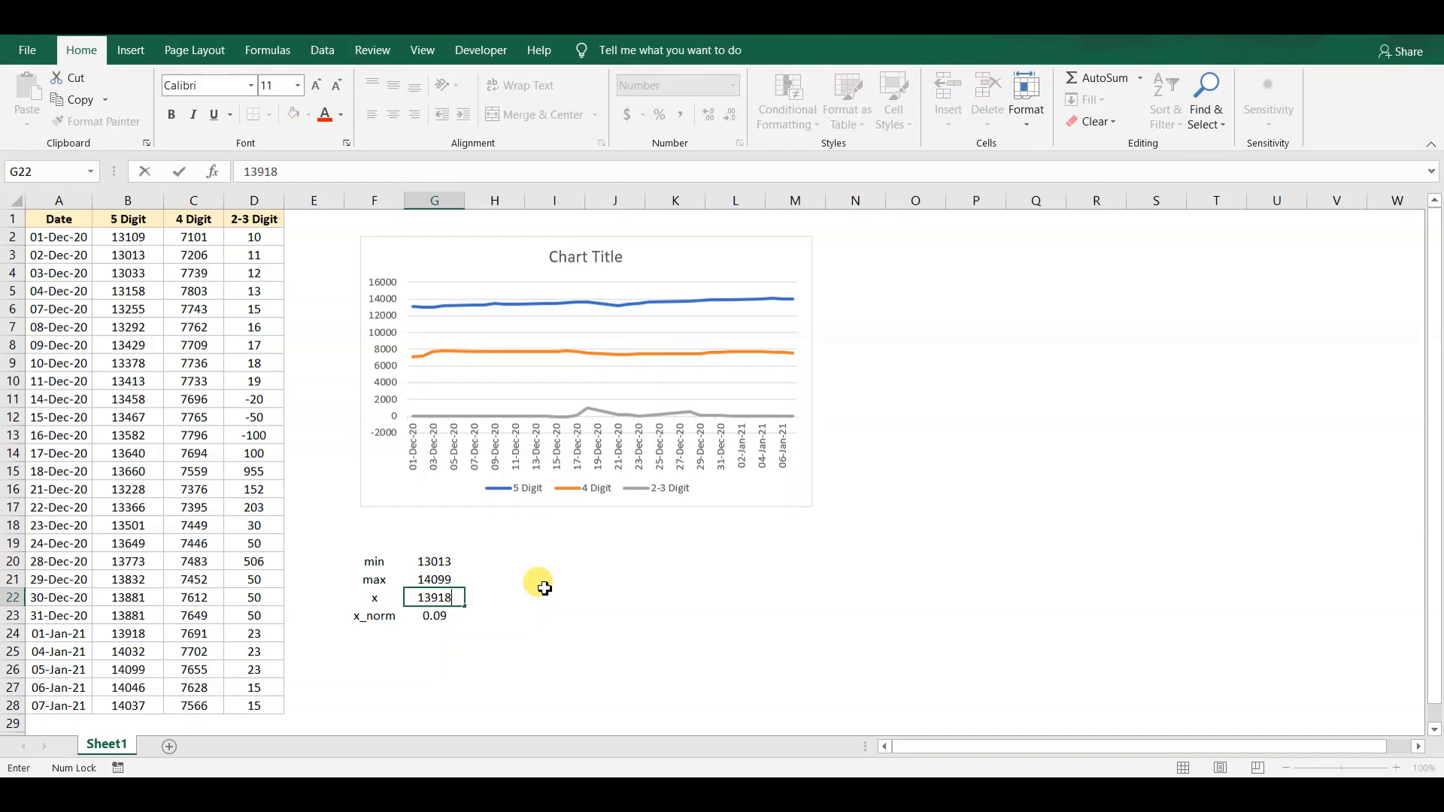
type("918")
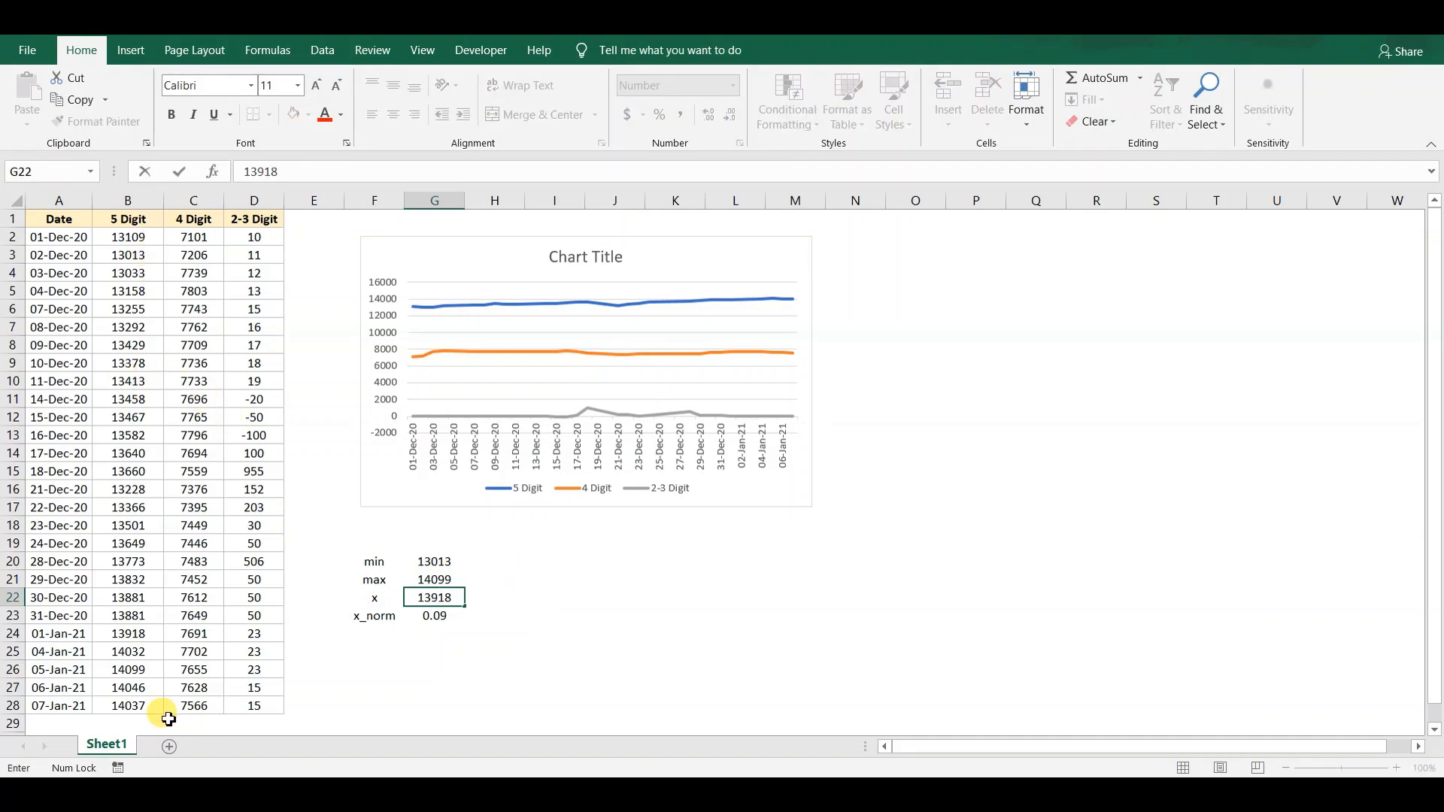
key("Return")
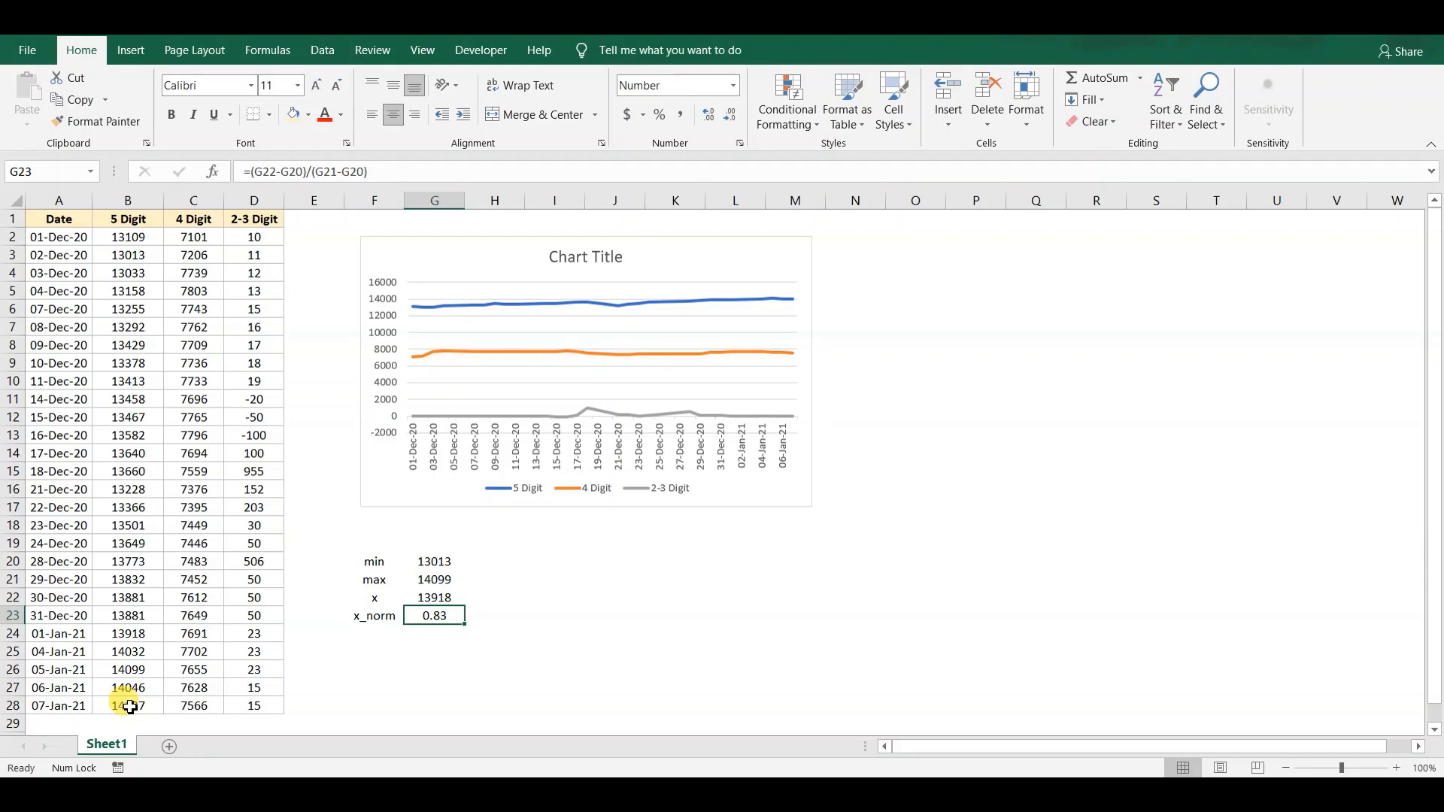
key("F7")
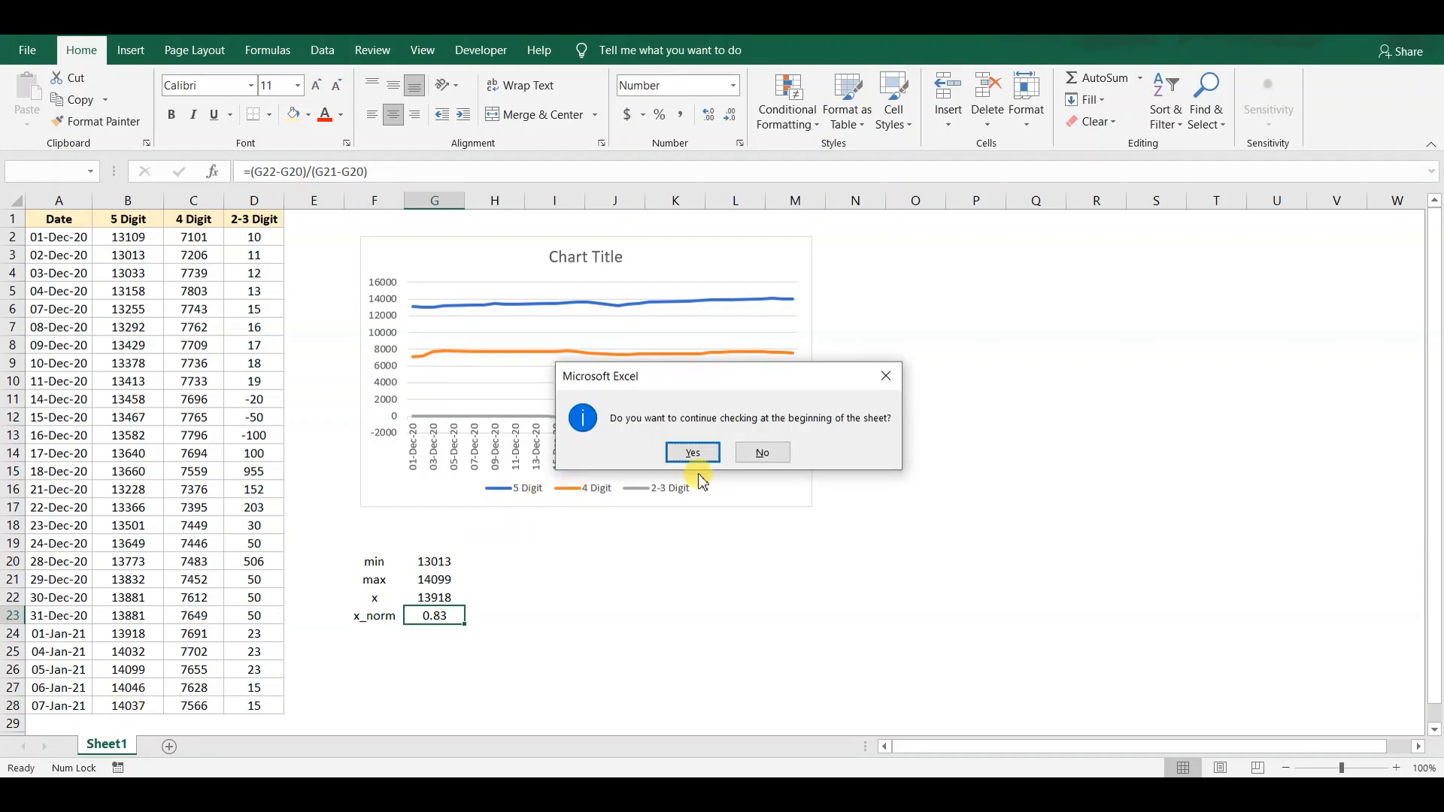
left_click(763, 453)
mouse_move(1010, 760)
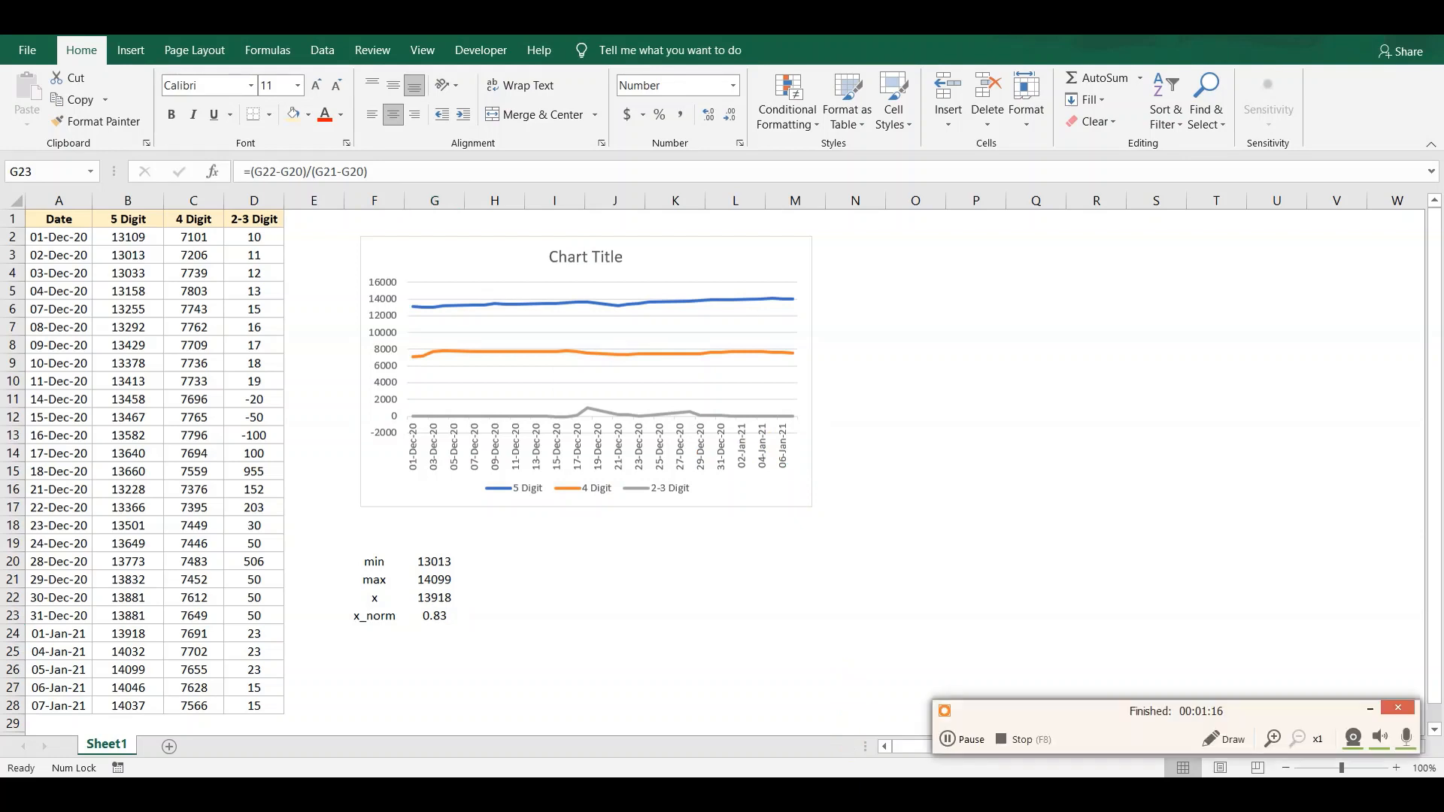
left_click(949, 740)
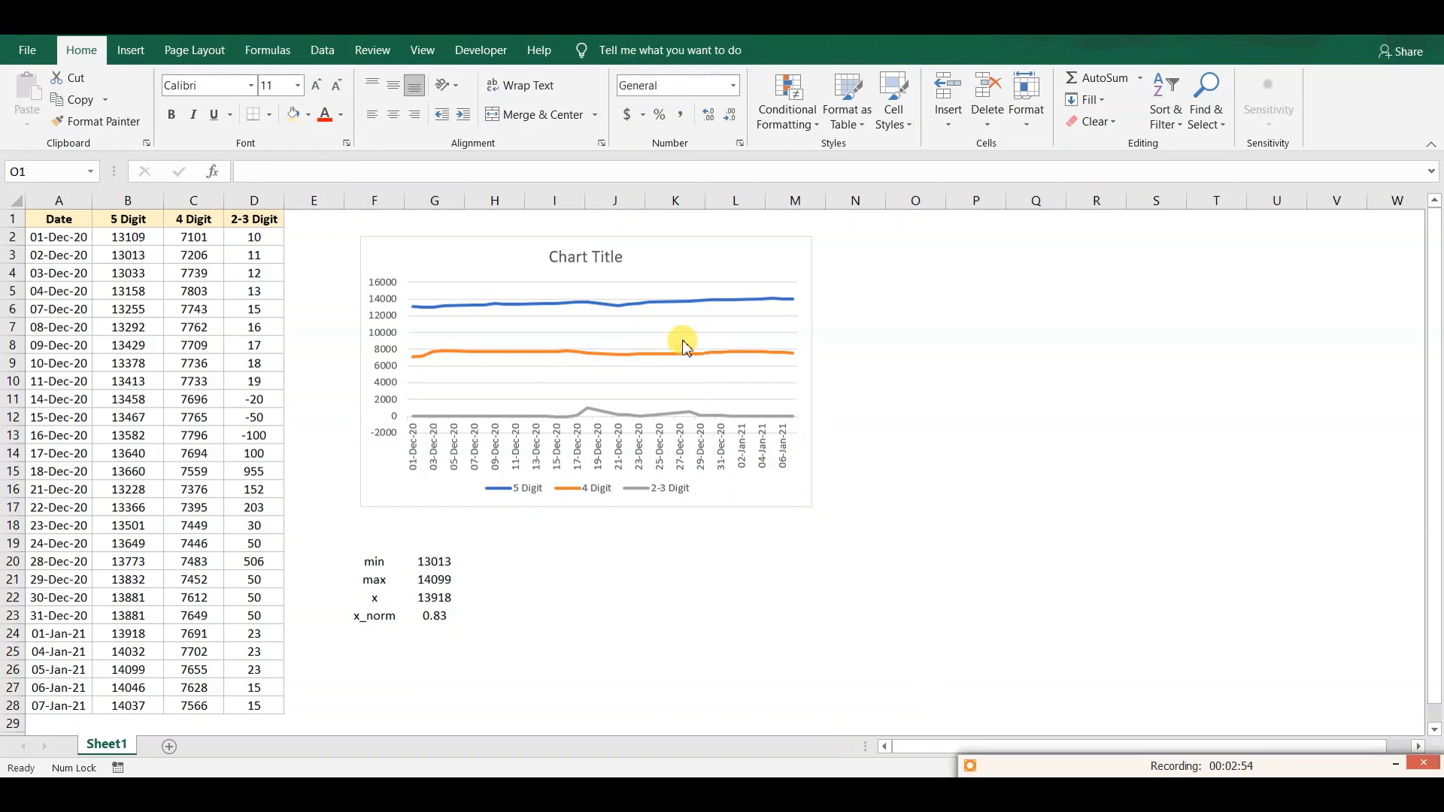
Step: Copy the data table A1:D28 to the range starting at O1 and autofit column O to its dates
key("Left")
key("Left")
key("Left")
key("Left")
key("Left")
key("Left")
key("Left")
key("Left")
key("Left")
key("Left")
key("Left")
key("Left")
key("Left")
key("Left")
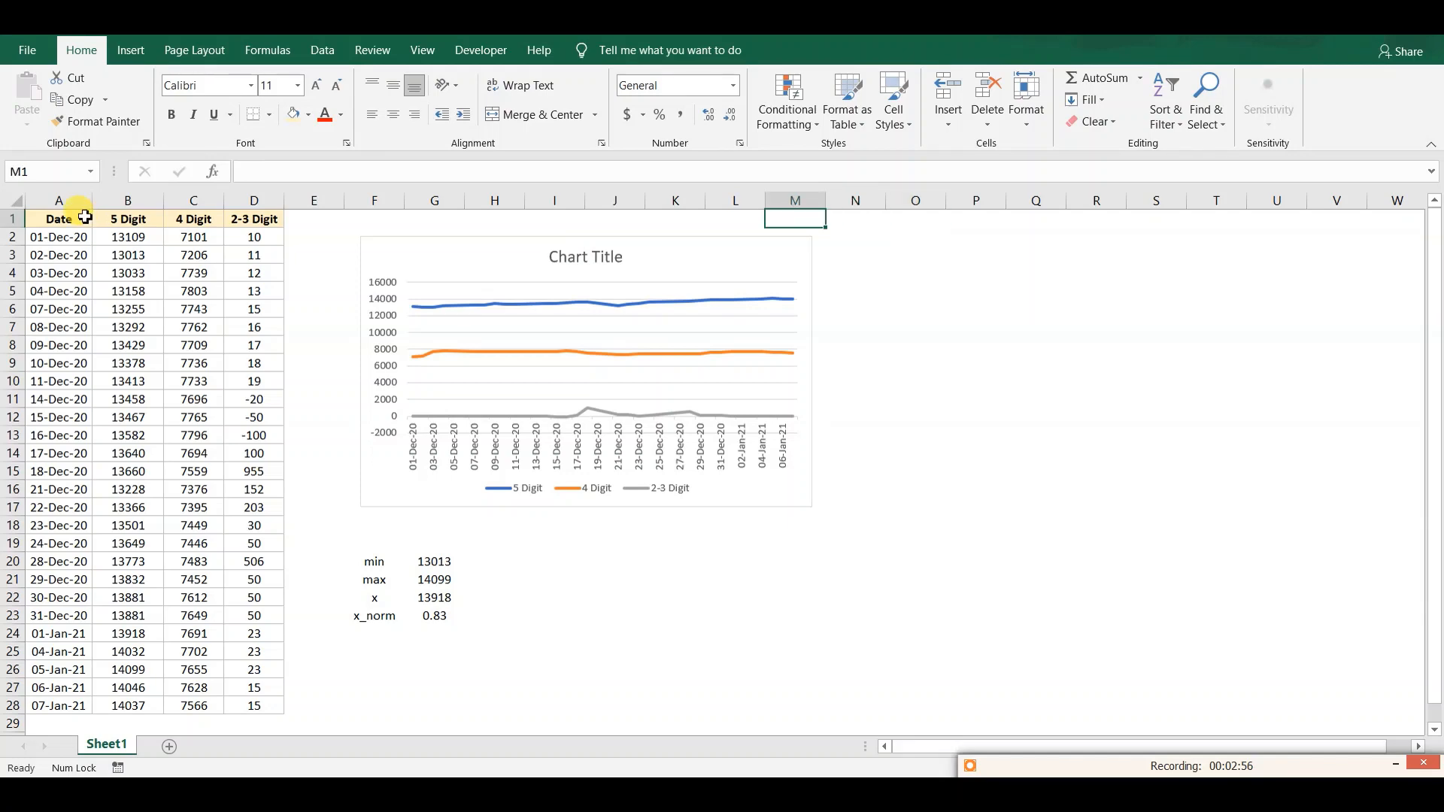
key("shift+Right")
key("shift+Right")
key("shift+Right")
key("ctrl+shift+Down")
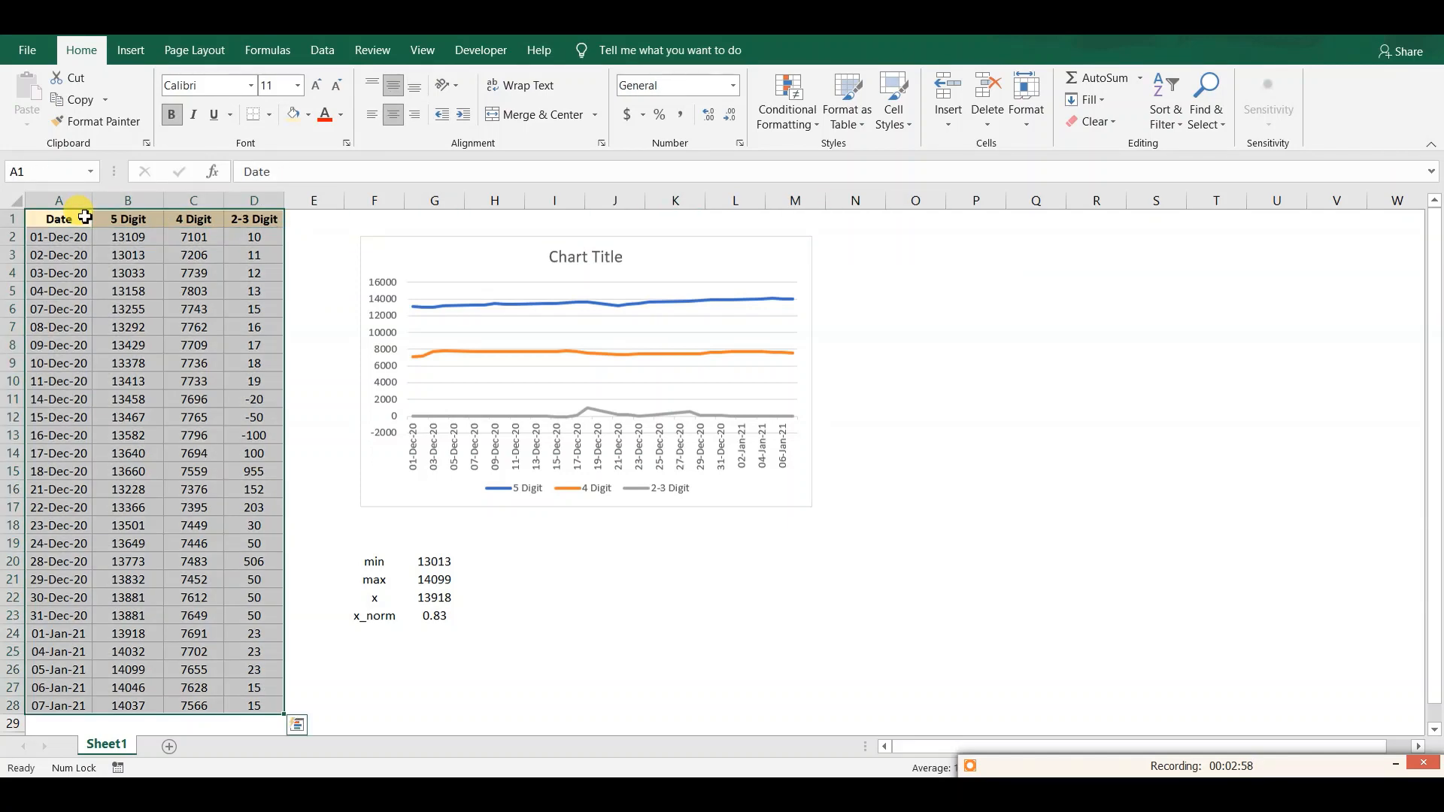
key("ctrl+c")
key("Right")
key("Right")
key("Right")
key("Right")
key("Right")
key("Right")
key("Right")
key("Right")
key("Right")
key("Right")
key("Right")
key("Right")
key("Right")
key("Right")
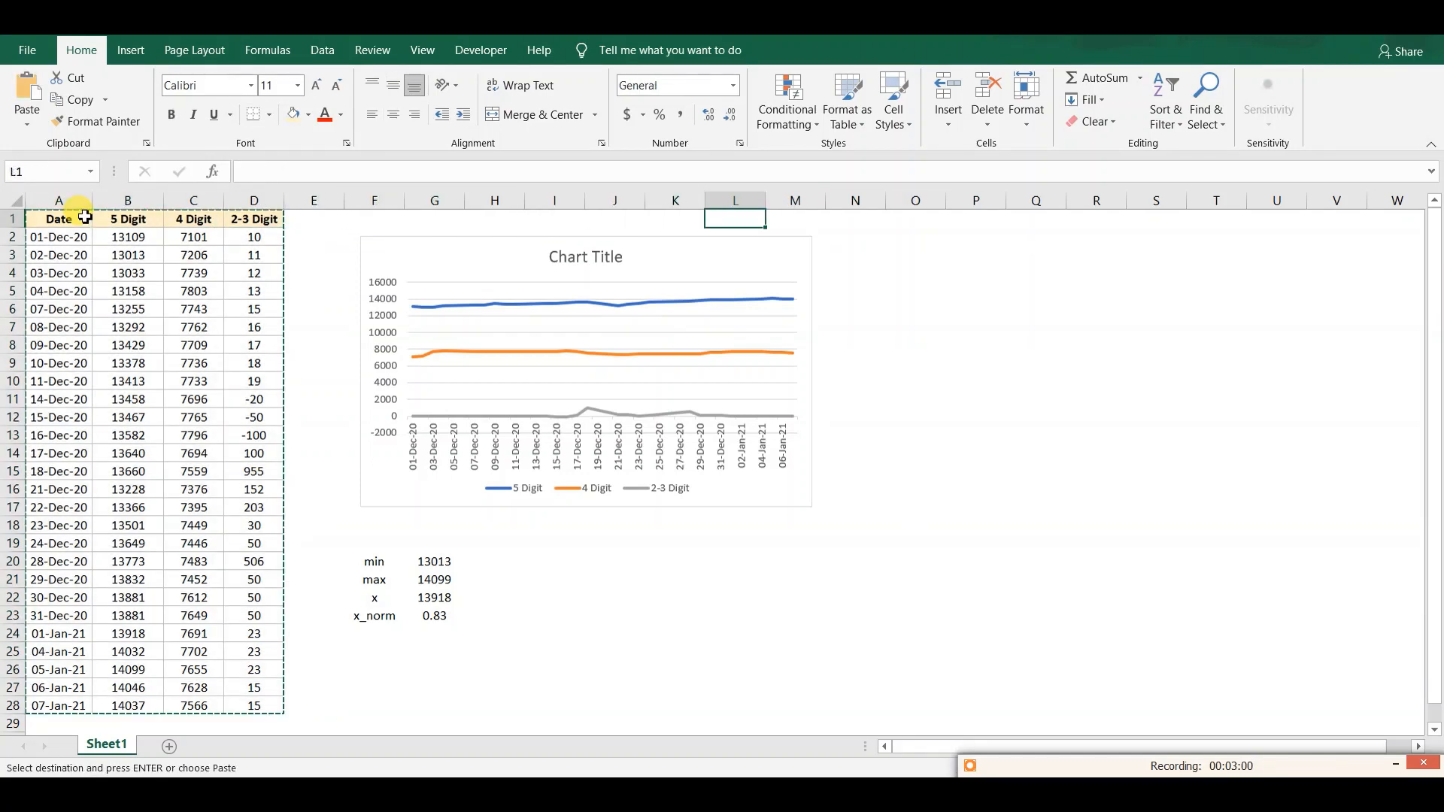
key("ctrl+v")
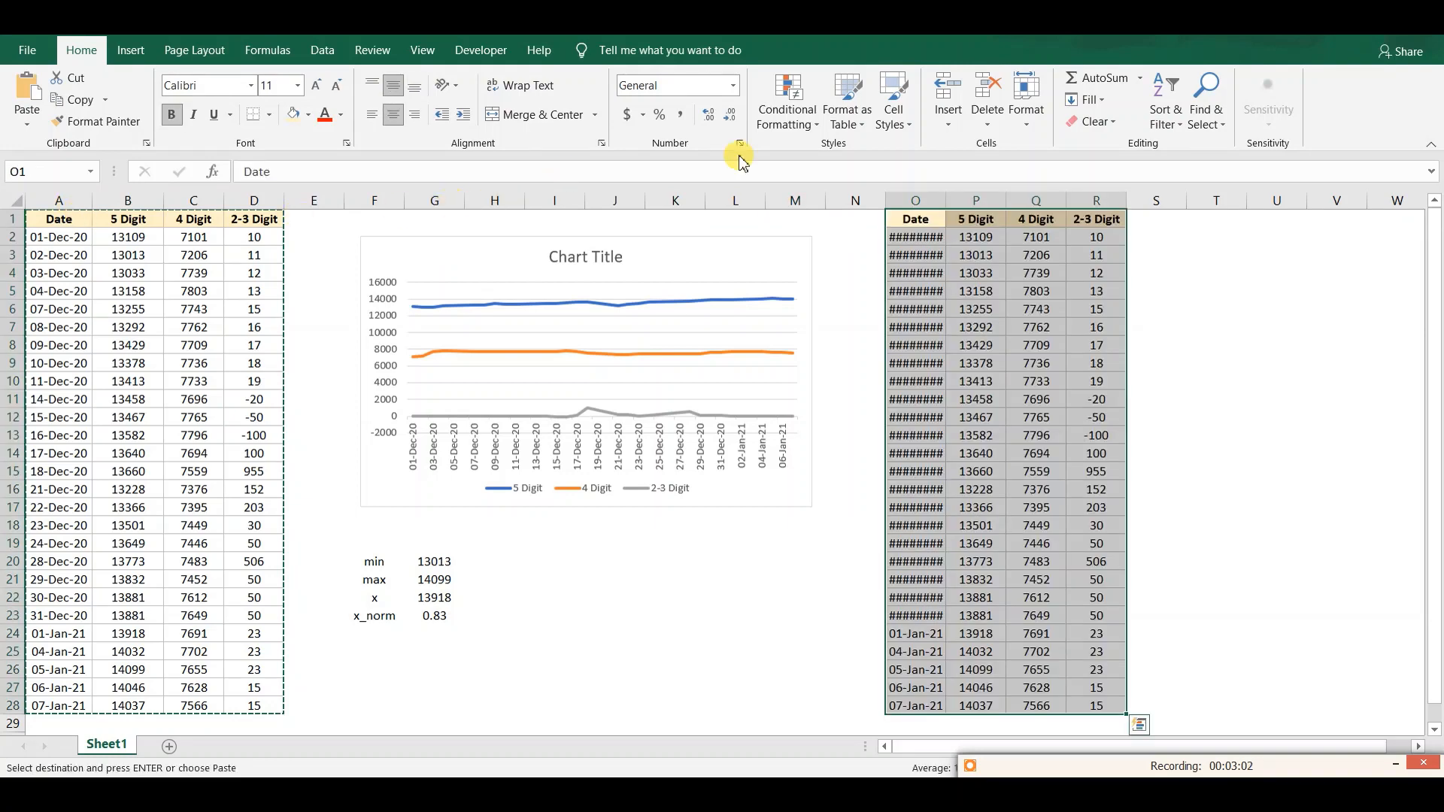
left_click_drag(941, 195, 941, 195)
double_click(943, 198)
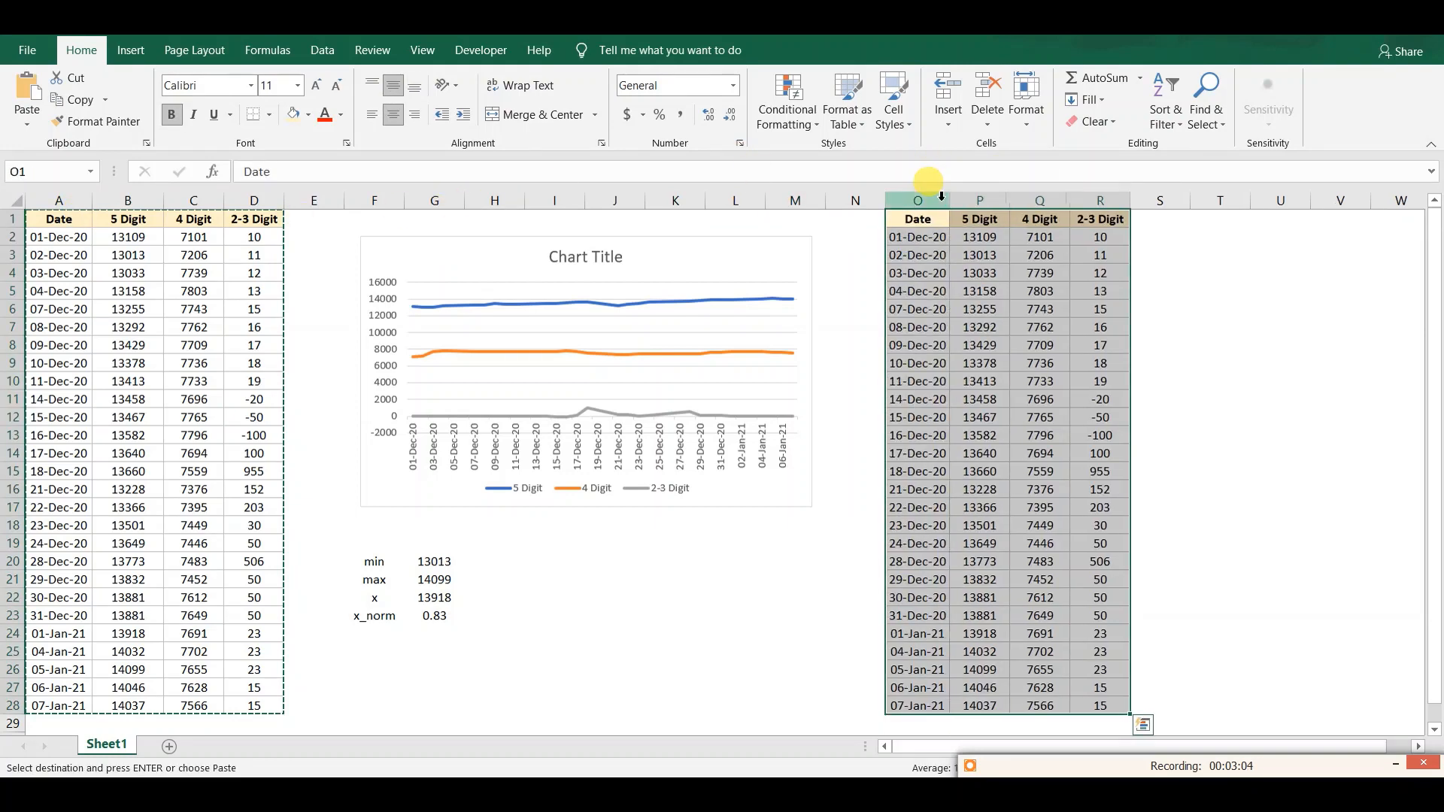
Step: Clear the copied values in P2:R28, keeping the dates and the header row
key("Down")
key("Right")
key("ctrl+shift+Right")
key("ctrl+shift+Down")
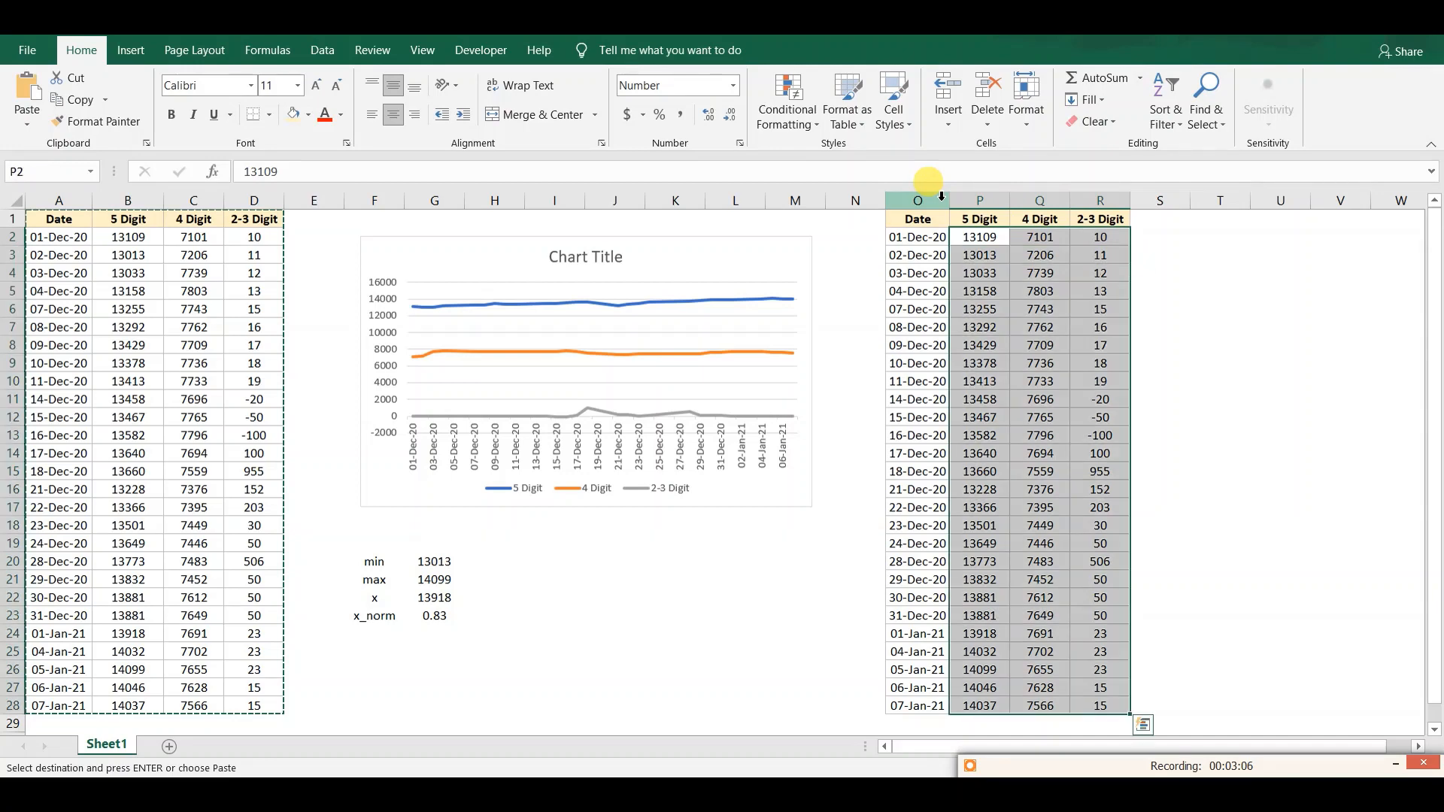
key("Delete")
key("Left")
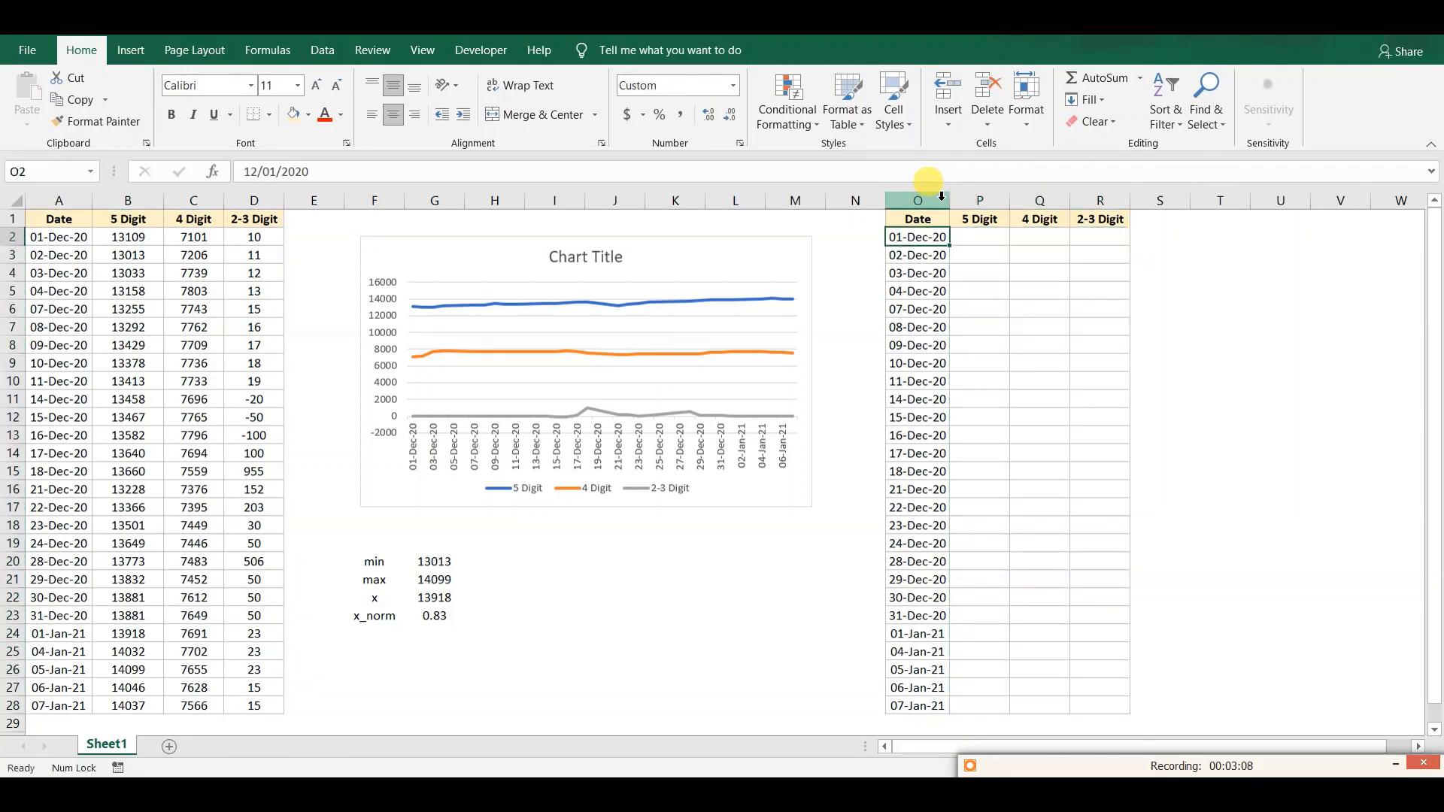
Step: Calculate the normalized 5 Digit value in P2 with =(B2-MIN(B2:B28))/(MAX(B2:B28)-MIN(B2:B28))
key("Right")
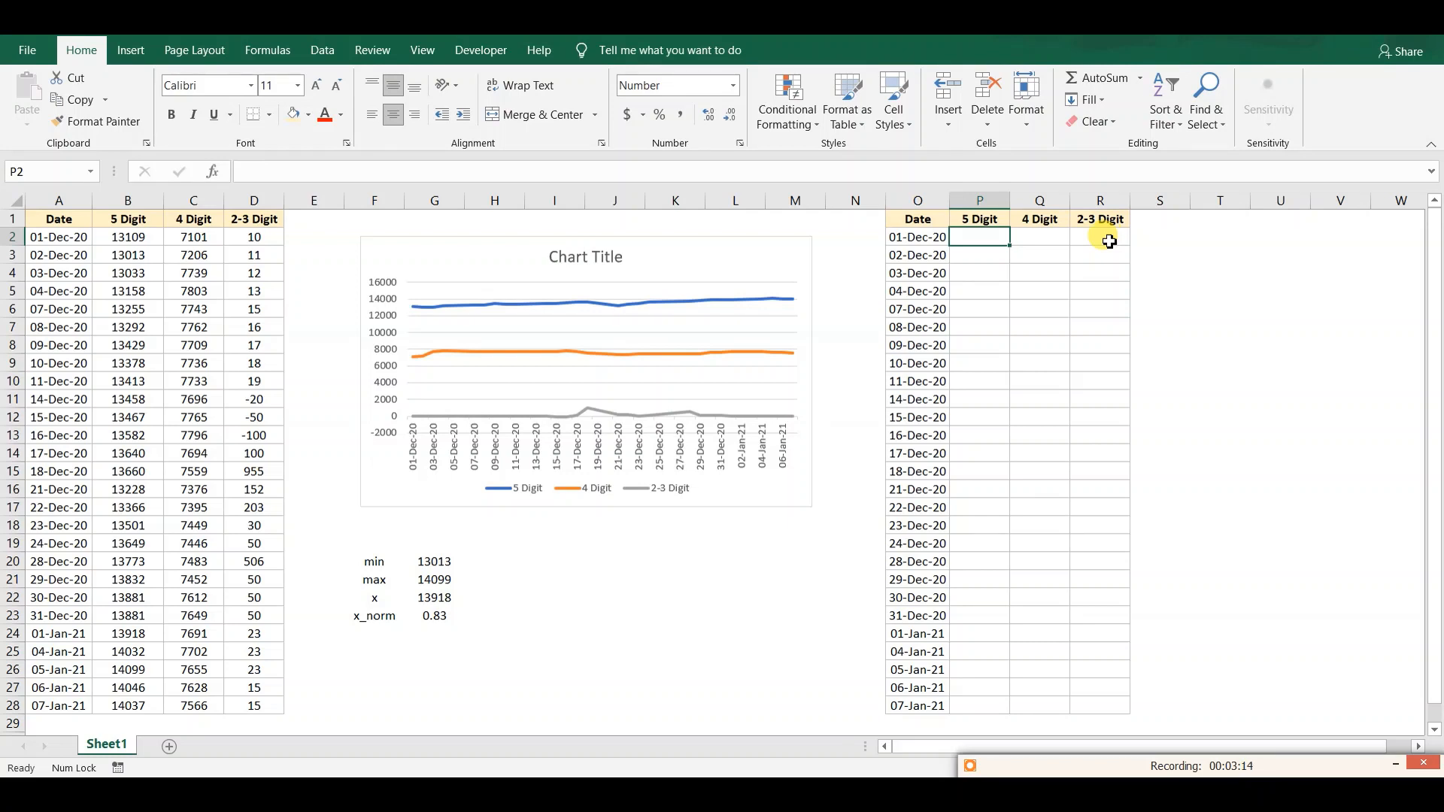
type("=(")
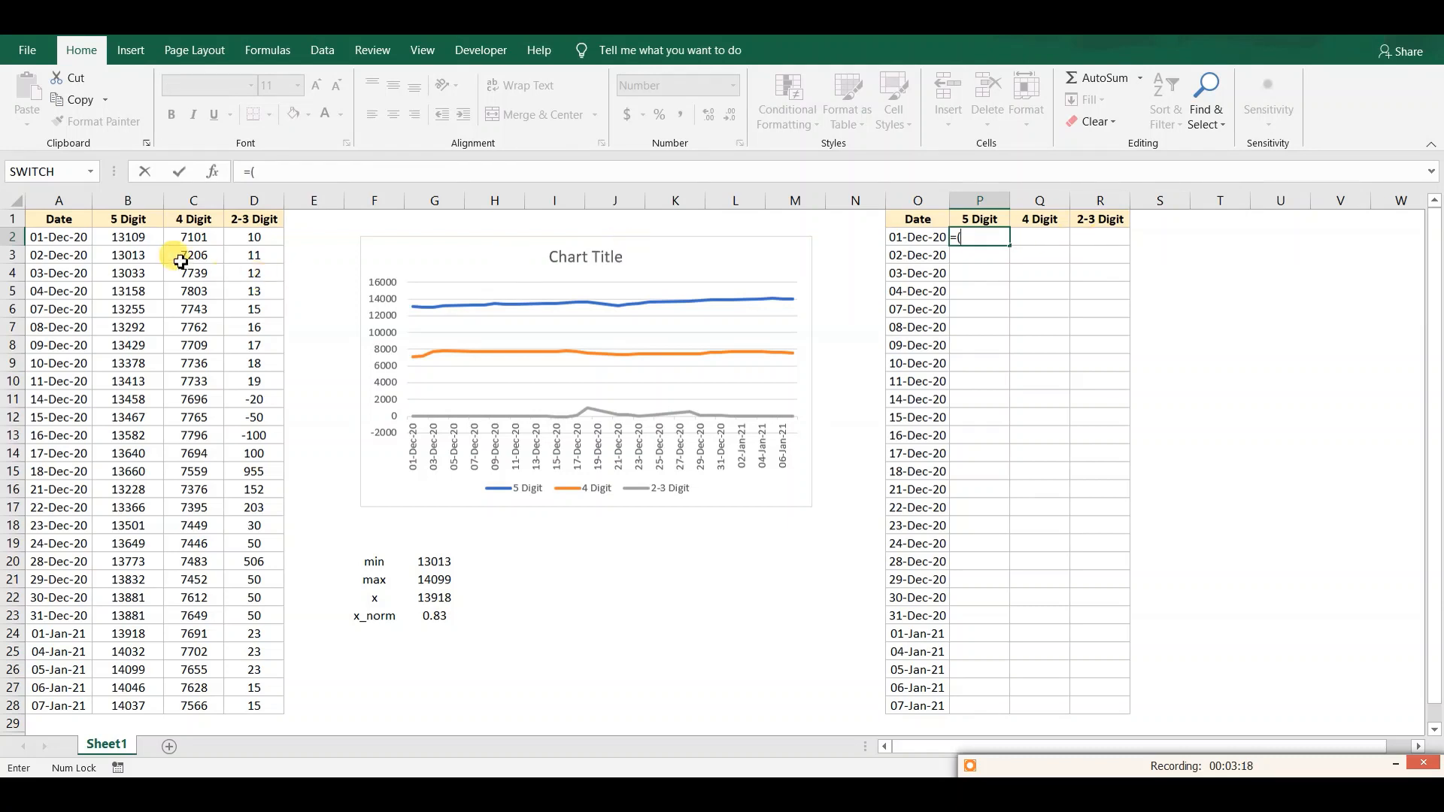
left_click(150, 235)
type("-")
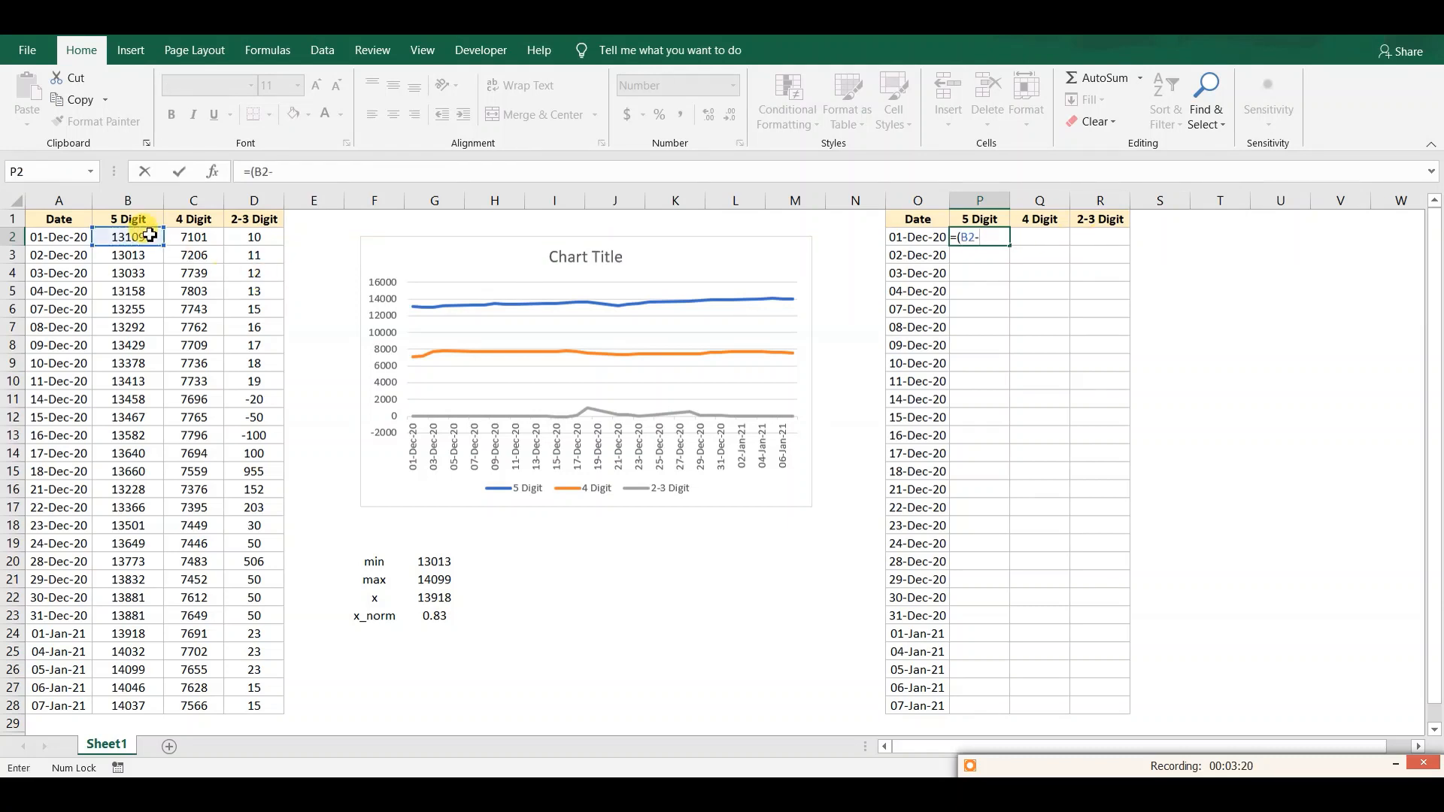
type("MIN(")
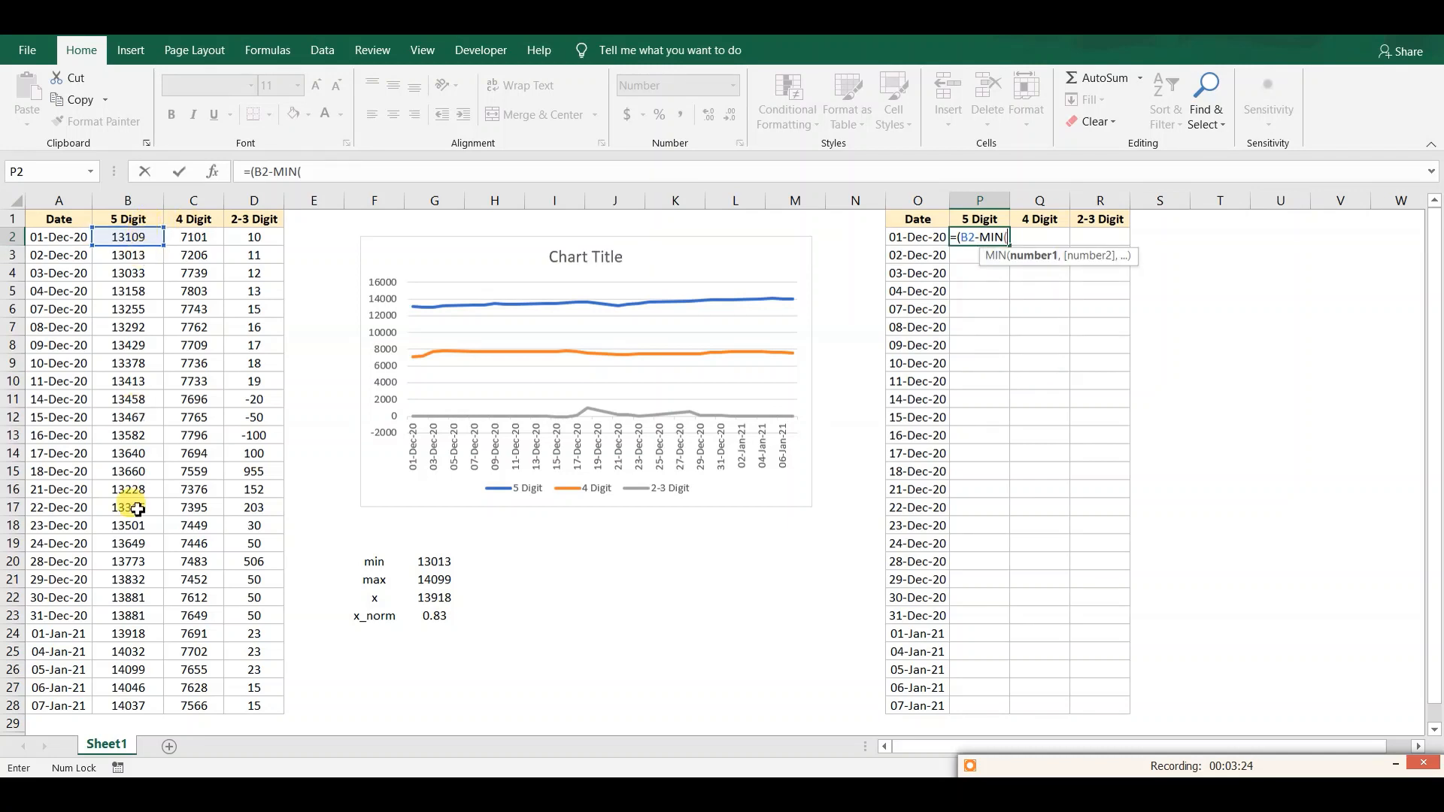
left_click(129, 238)
left_click_drag(135, 258, 155, 704)
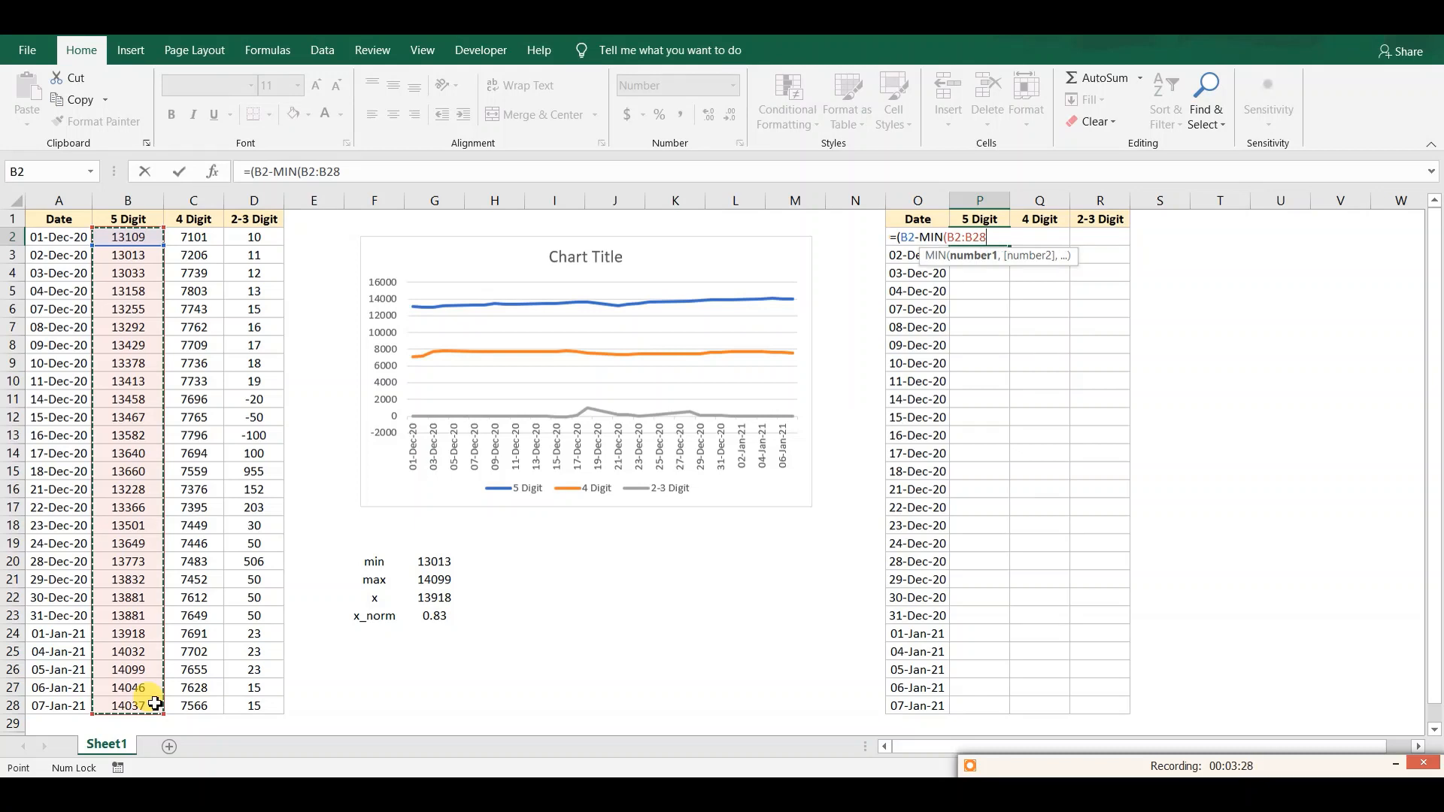
type("))/")
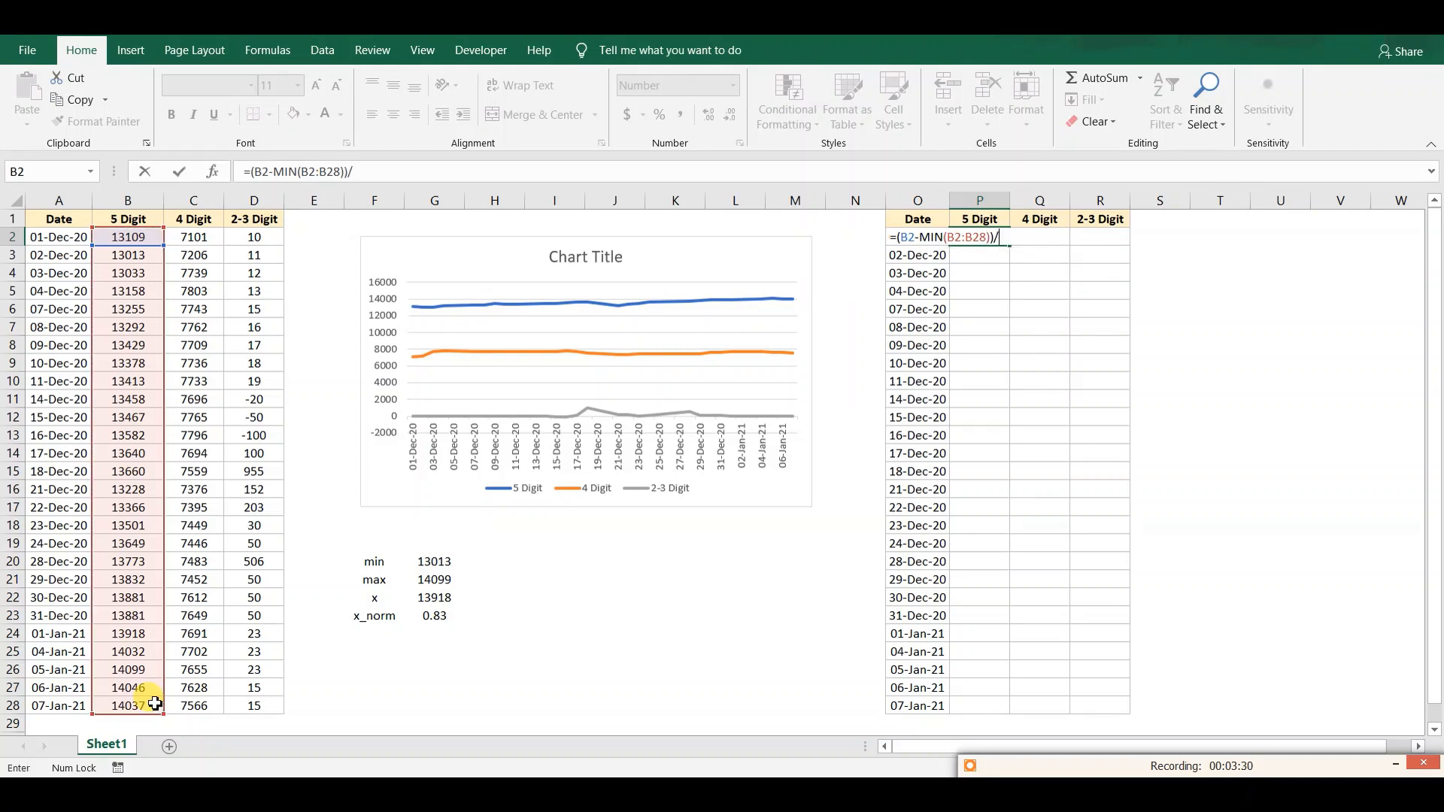
type("(")
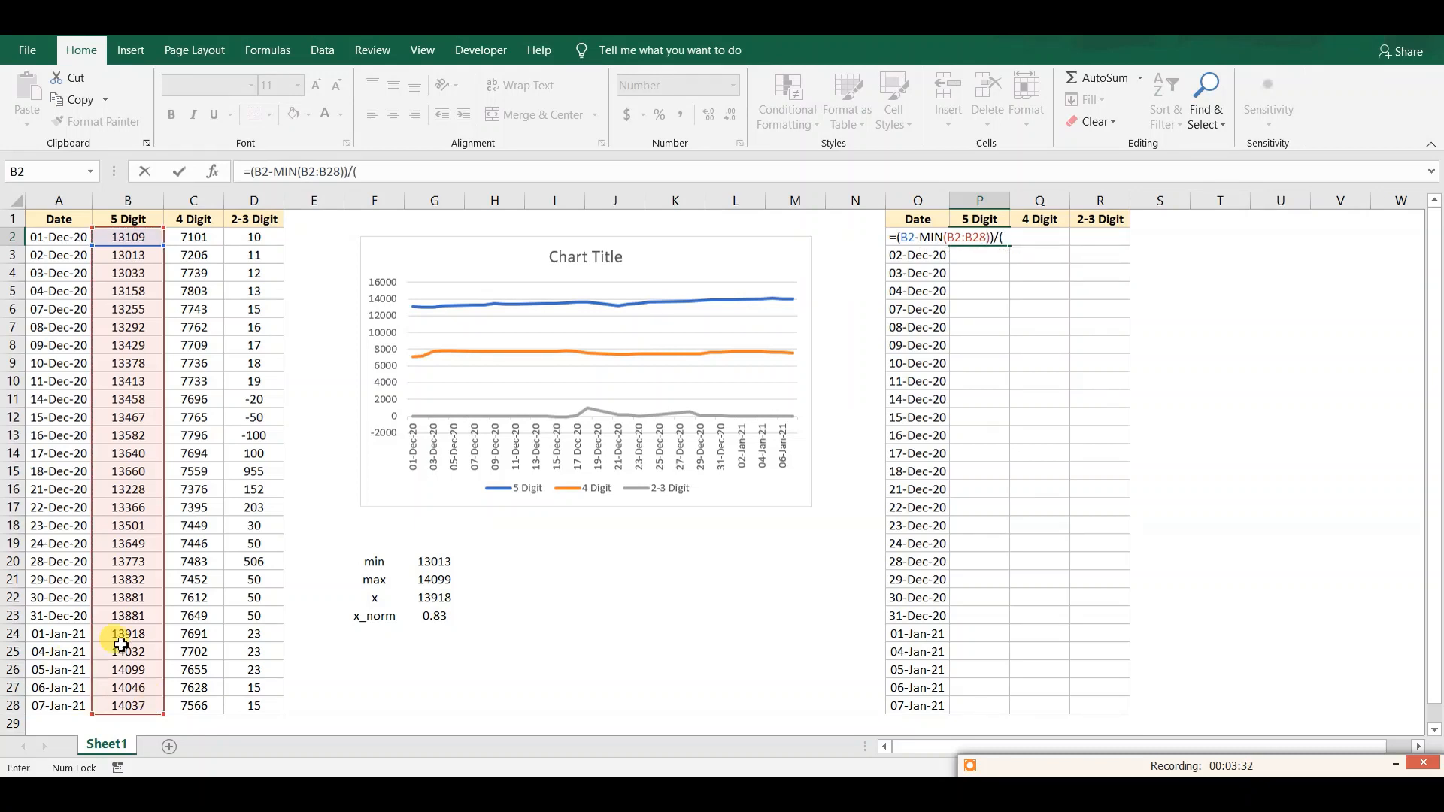
type("MAX(")
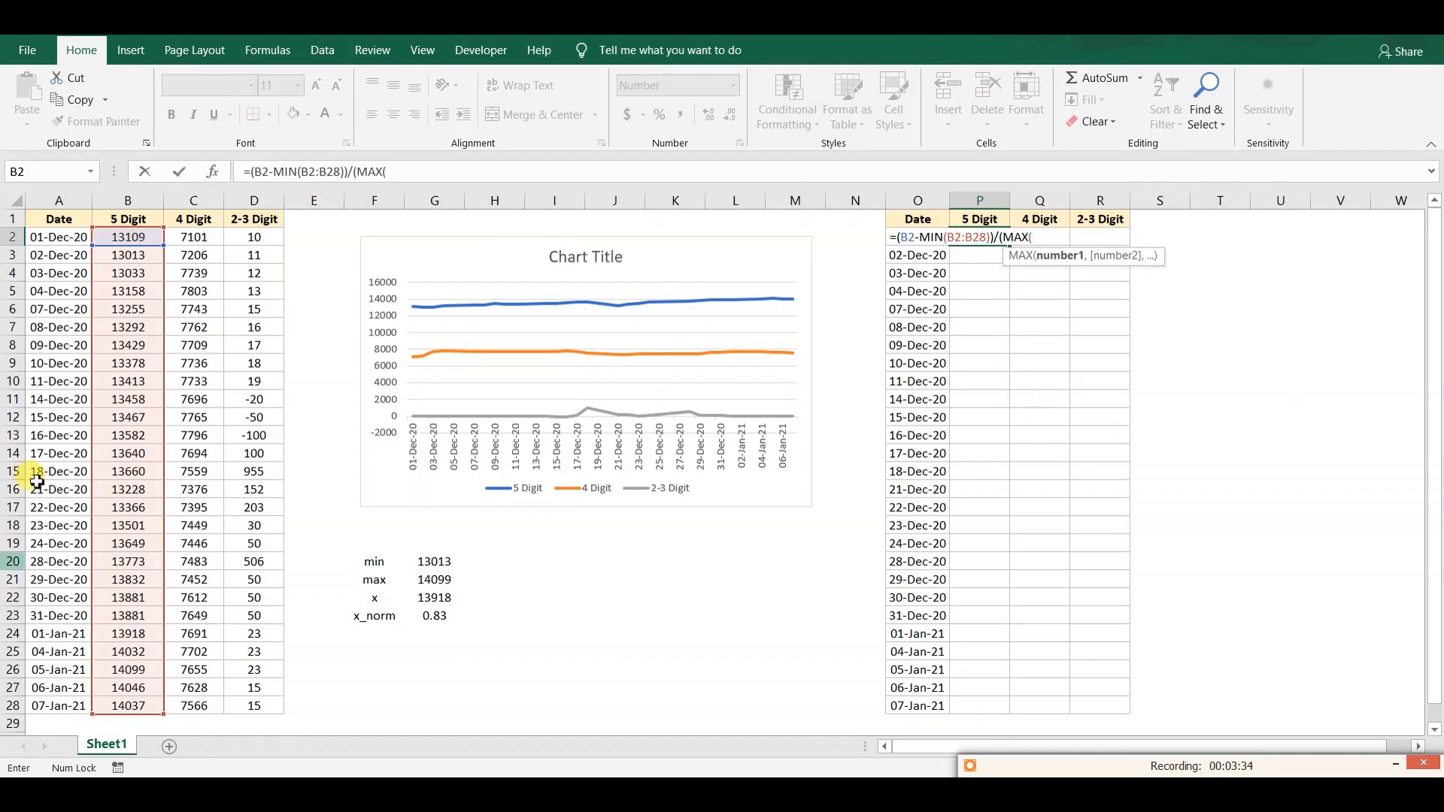
left_click_drag(136, 237, 141, 718)
type(")-MIN(")
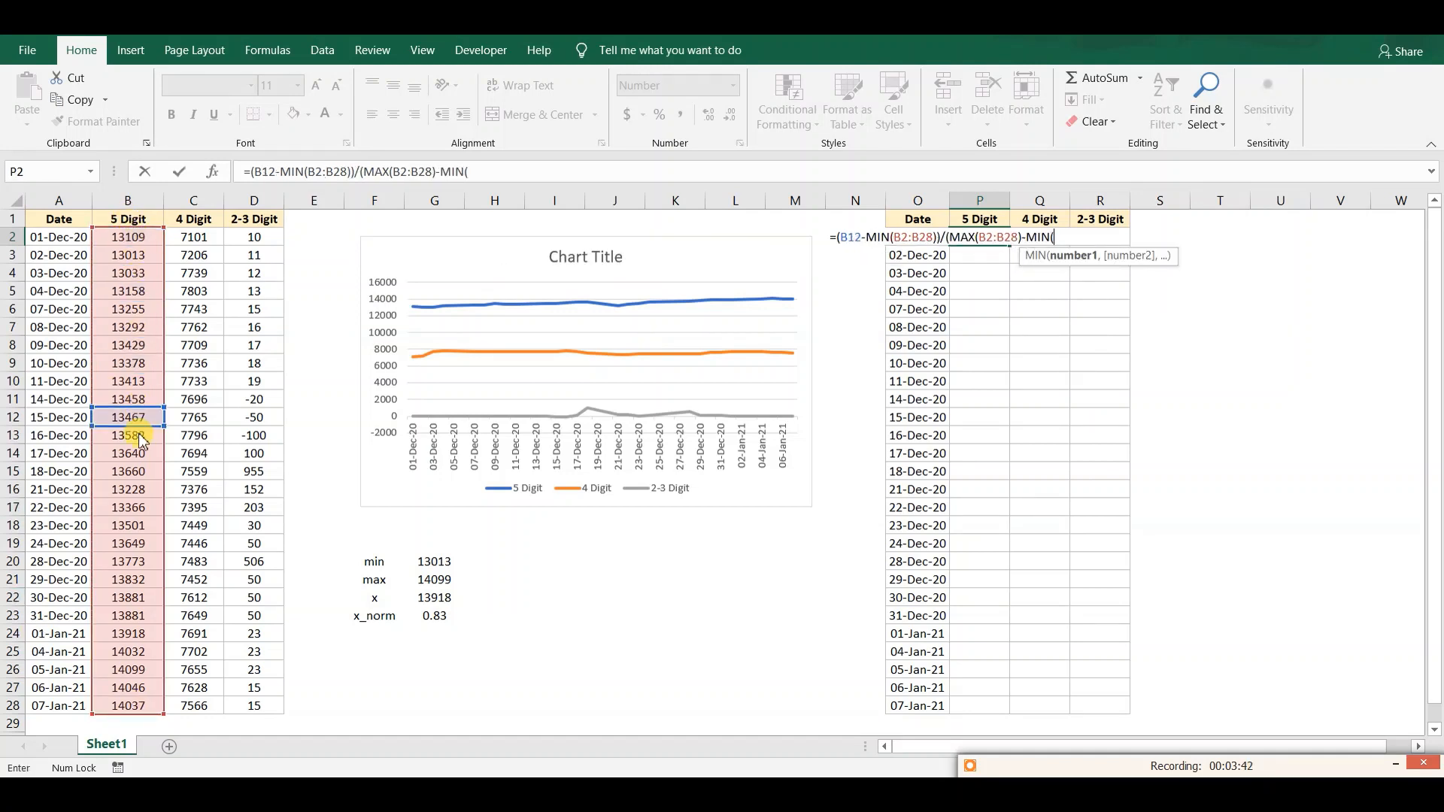
left_click_drag(143, 238, 151, 707)
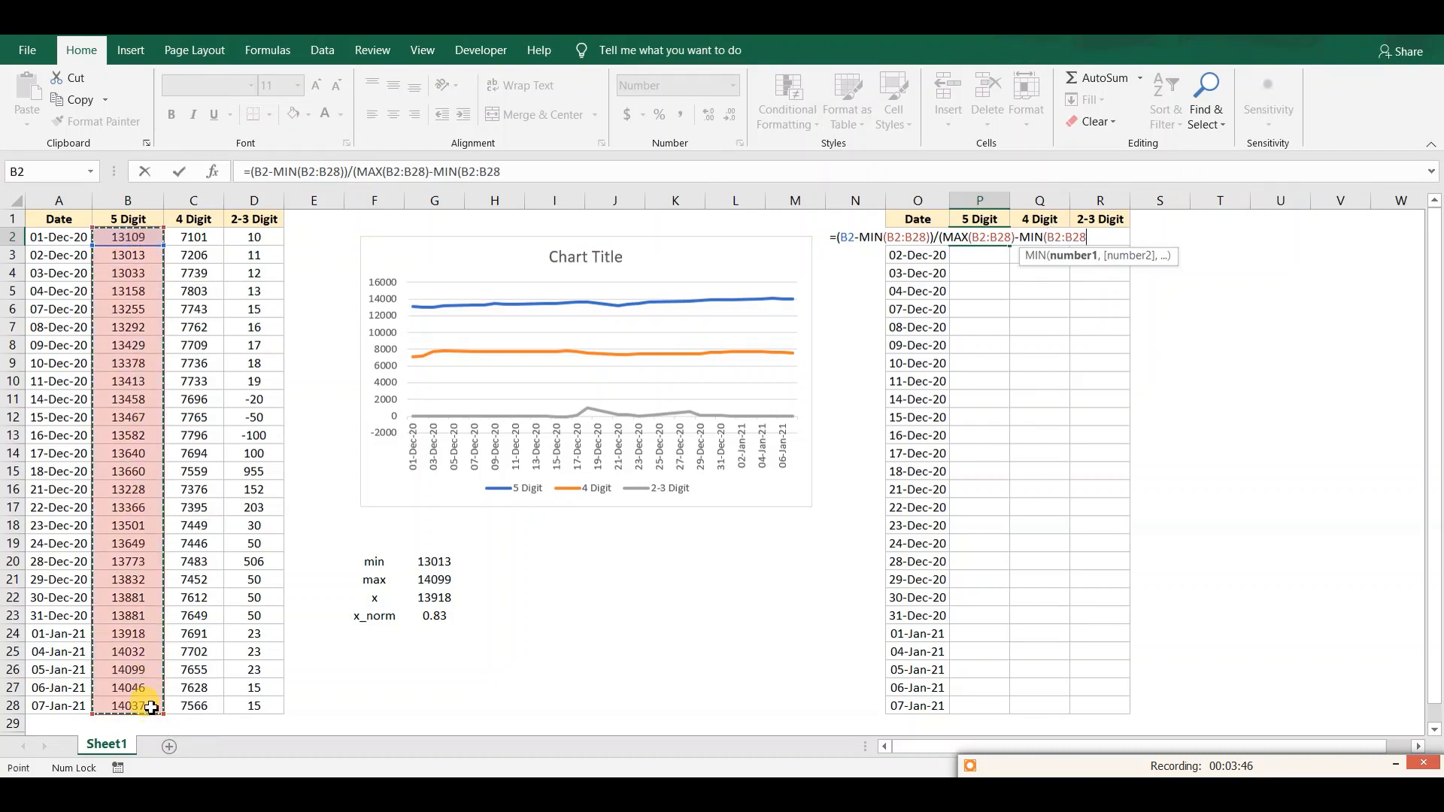
type("))")
key("Return")
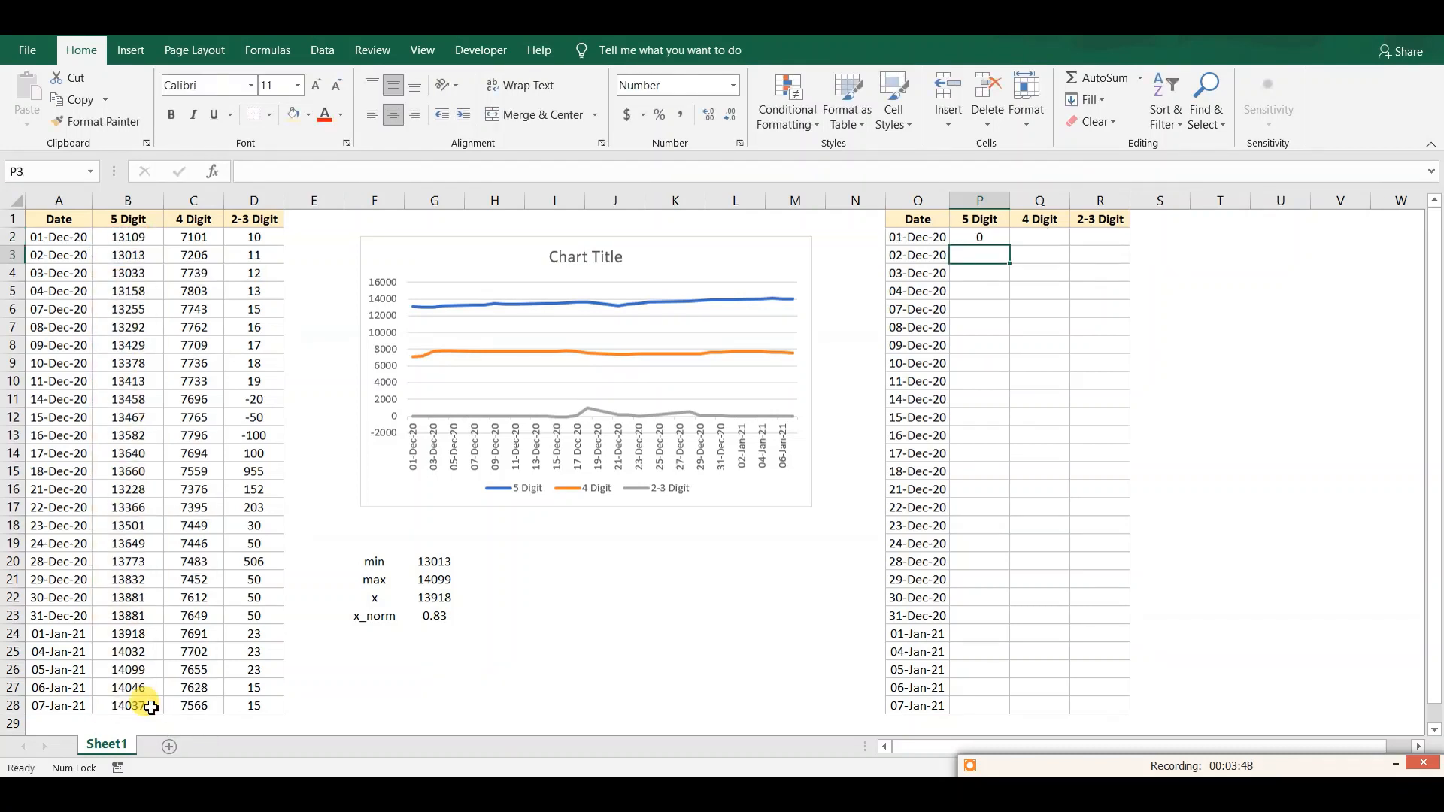
Step: Format the normalized value in P2 to show two decimal places
key("Up")
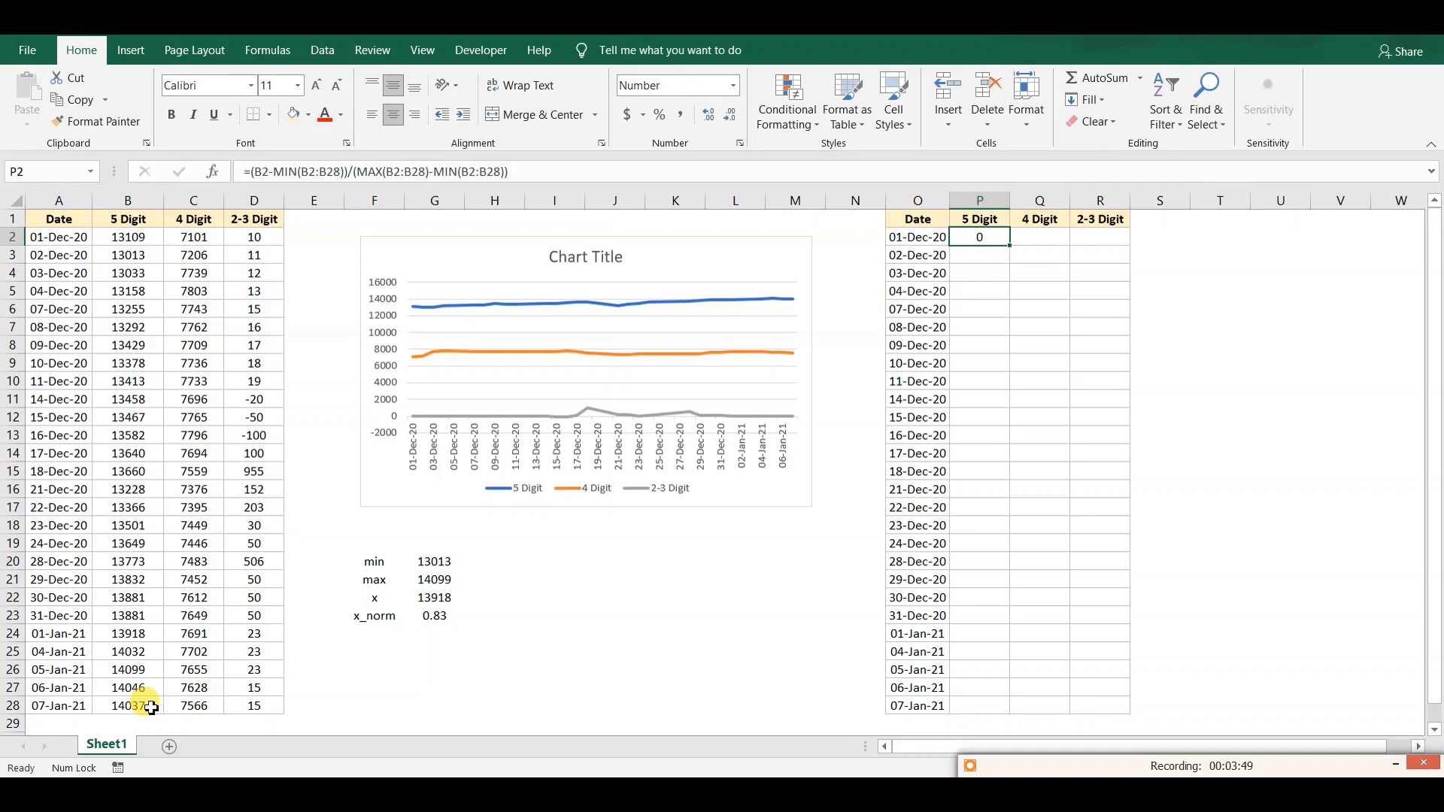
left_click(711, 119)
left_click(712, 119)
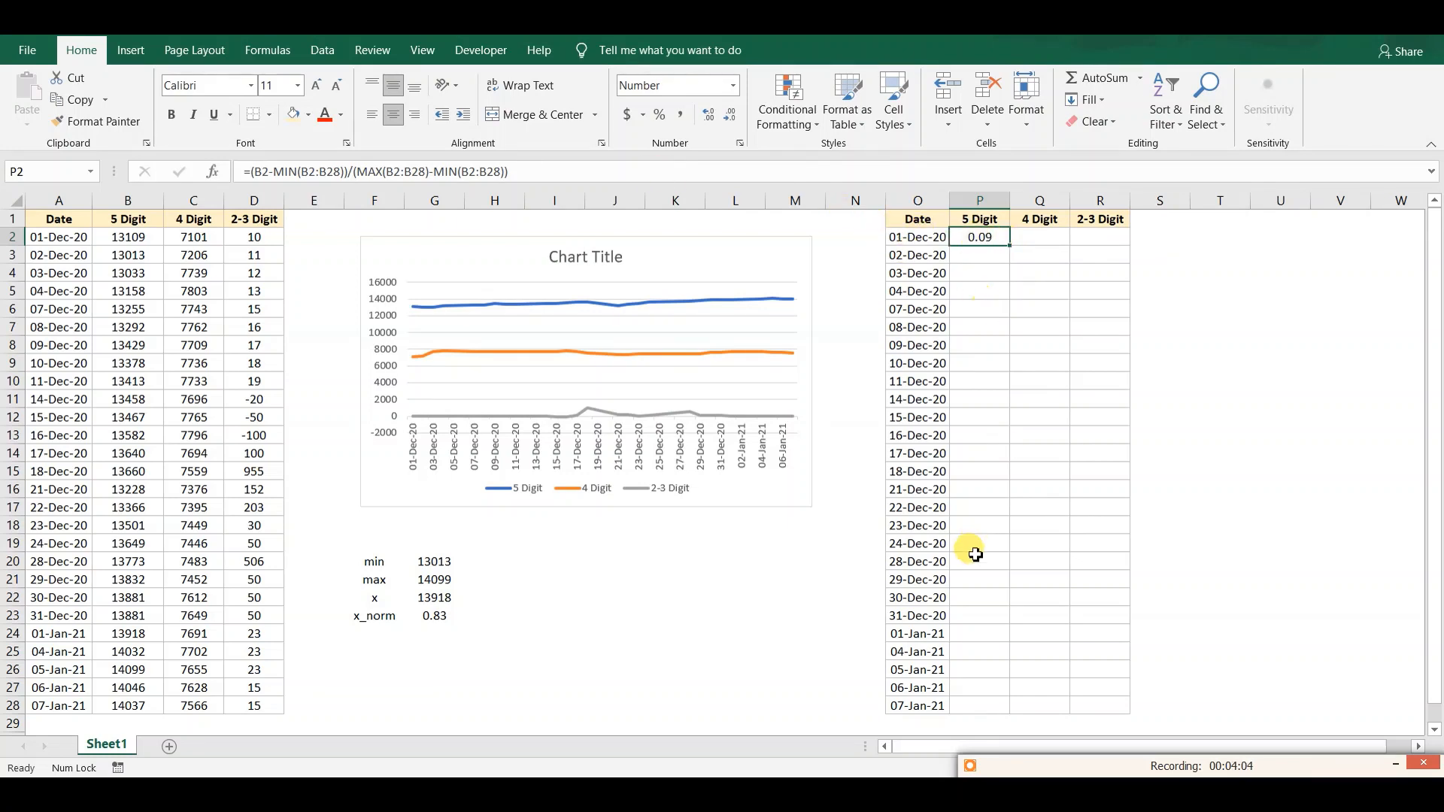
Step: Make all three ranges in P2's formula absolute as $B$2:$B$28 and fill the formula down to P28
left_click(331, 173)
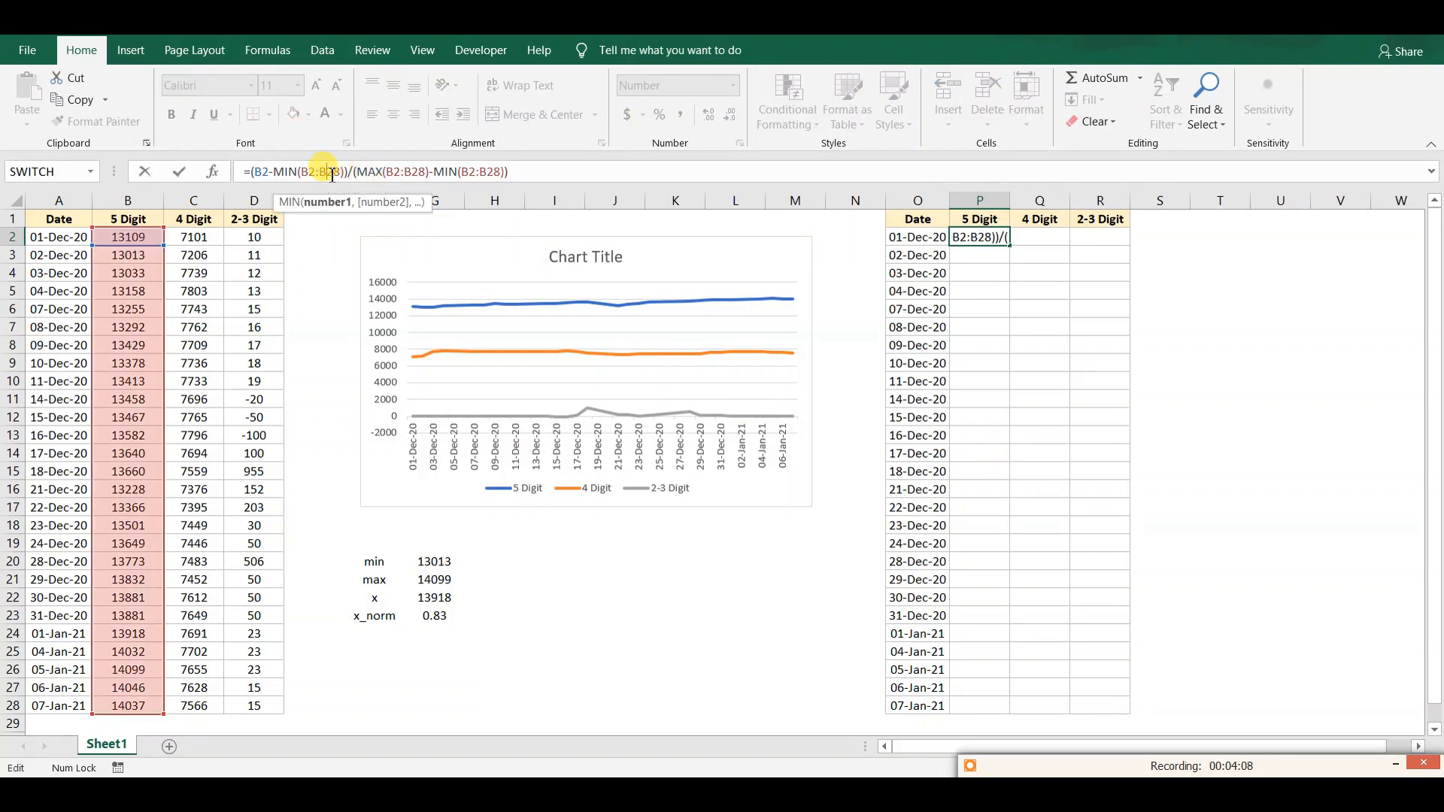
key("F4")
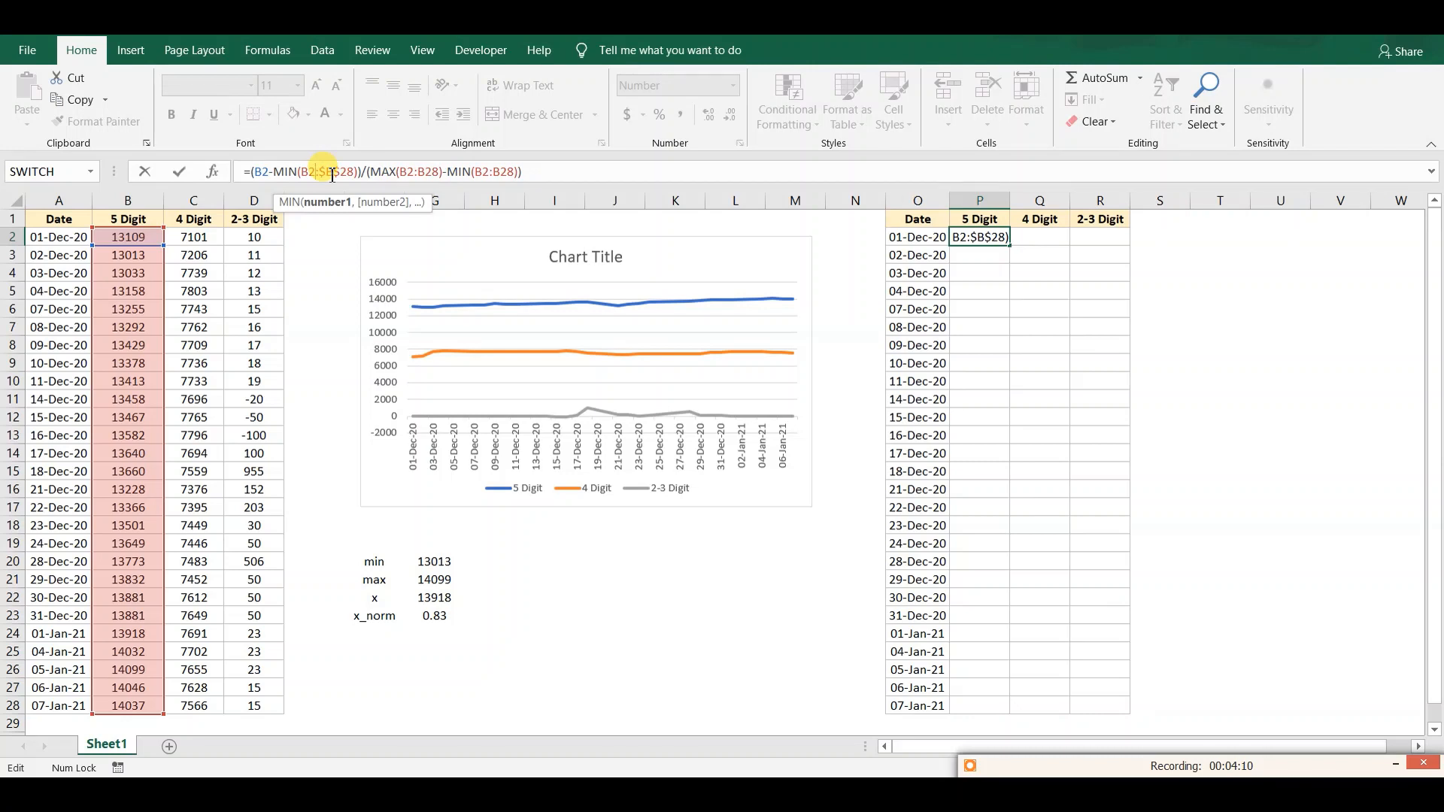
key("F4")
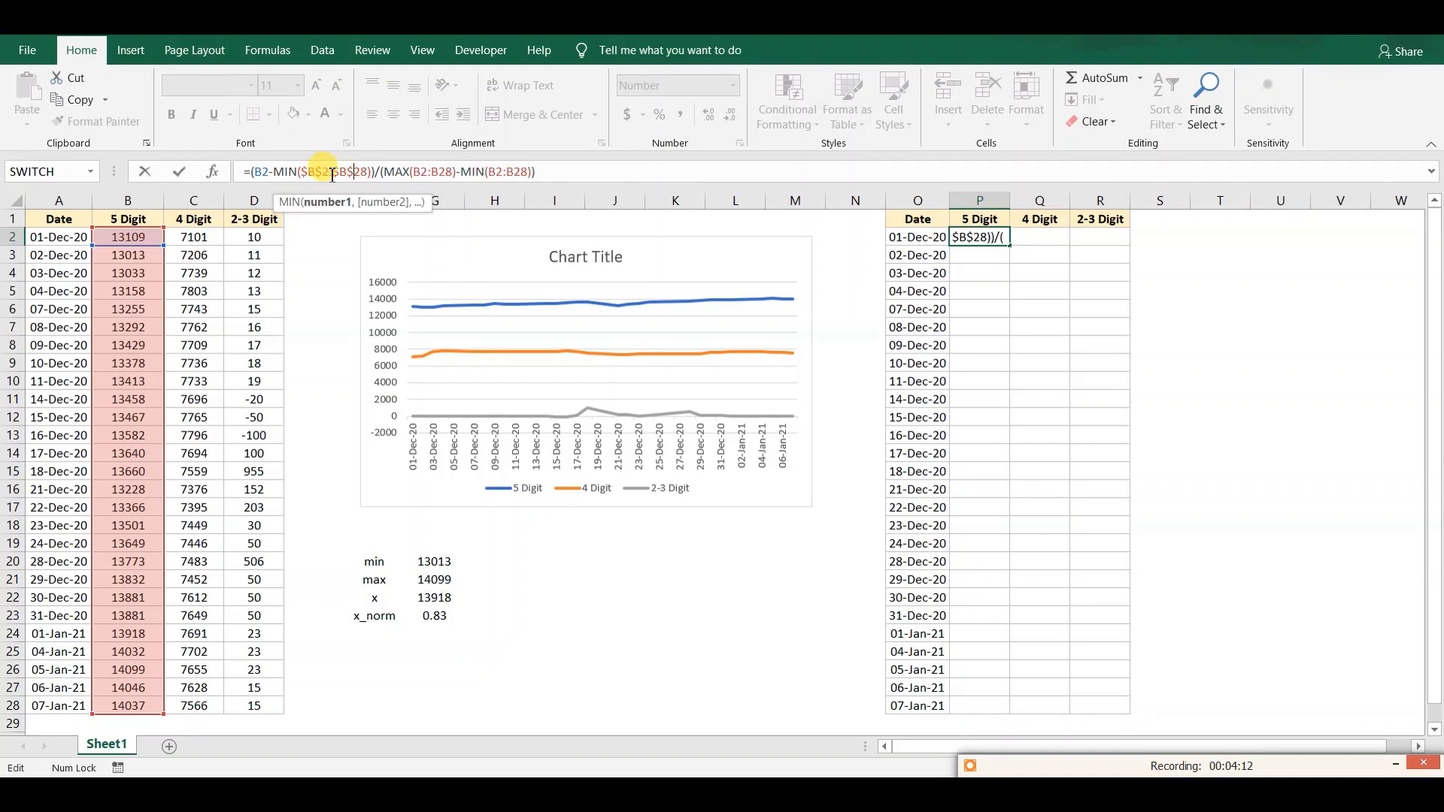
key("Right")
key("Right")
key("Right")
key("Right")
key("Right")
key("Right")
key("Right")
key("Right")
key("Right")
key("Right")
key("F4")
key("F4")
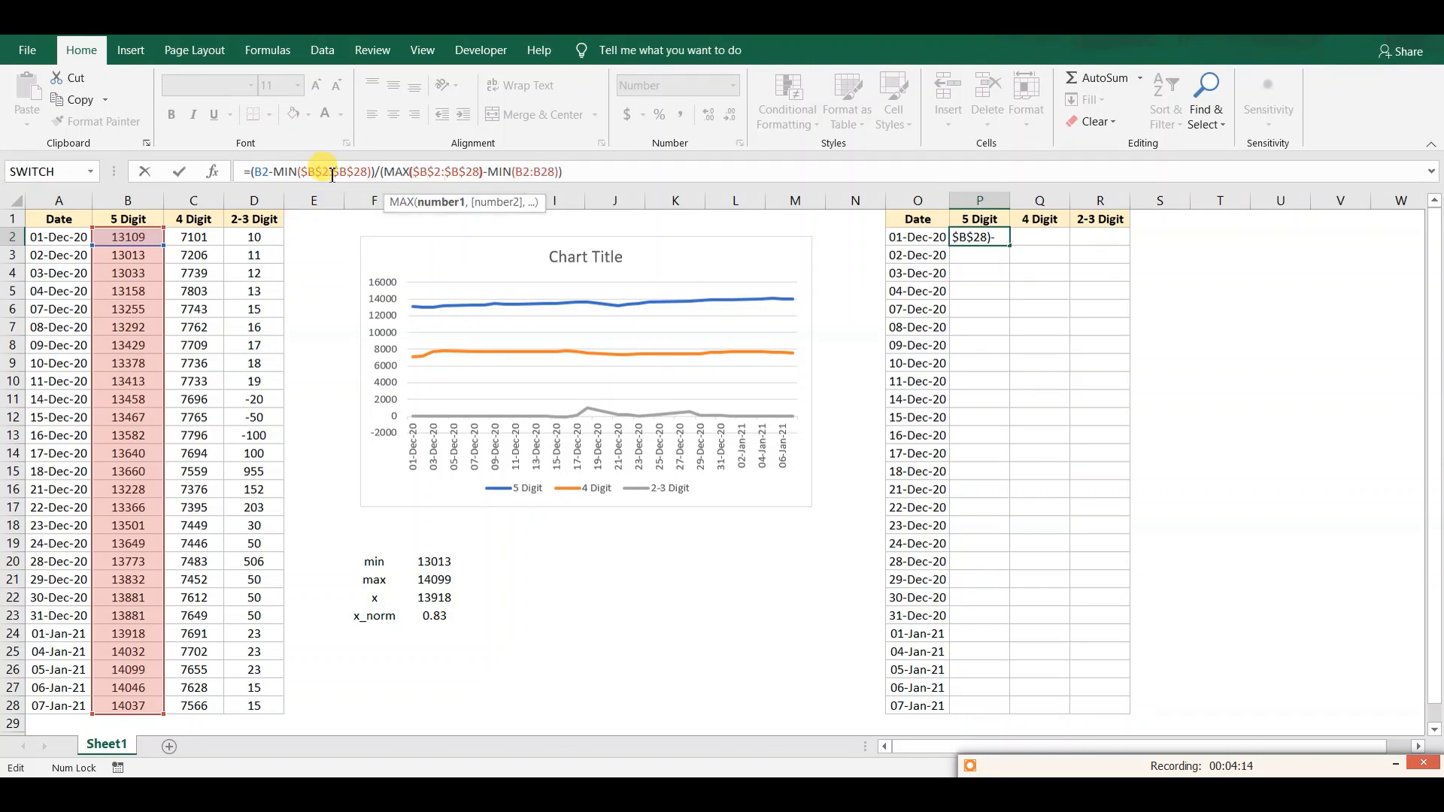
key("Right")
key("Right")
key("Right")
key("Right")
key("Right")
key("Right")
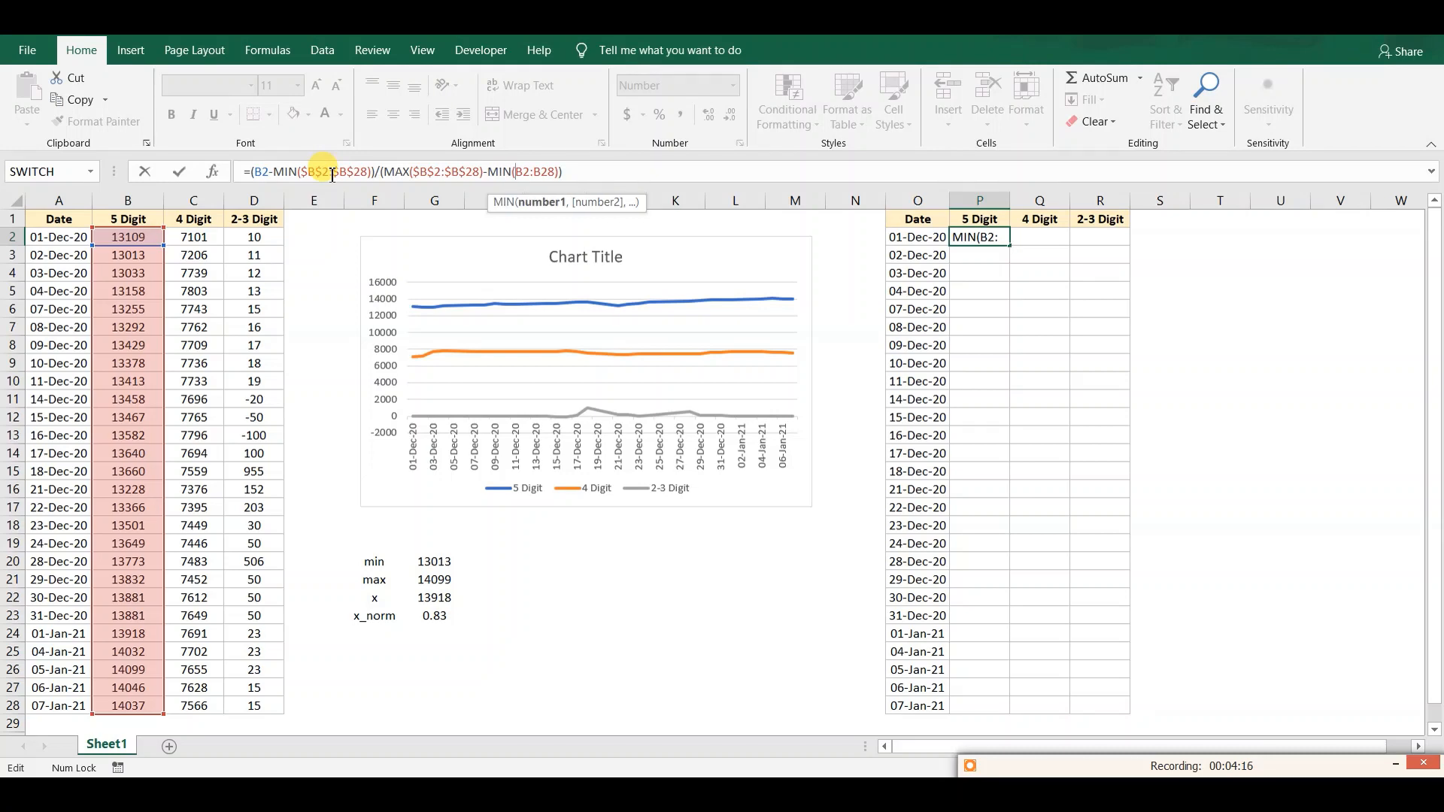
key("F4")
key("F4")
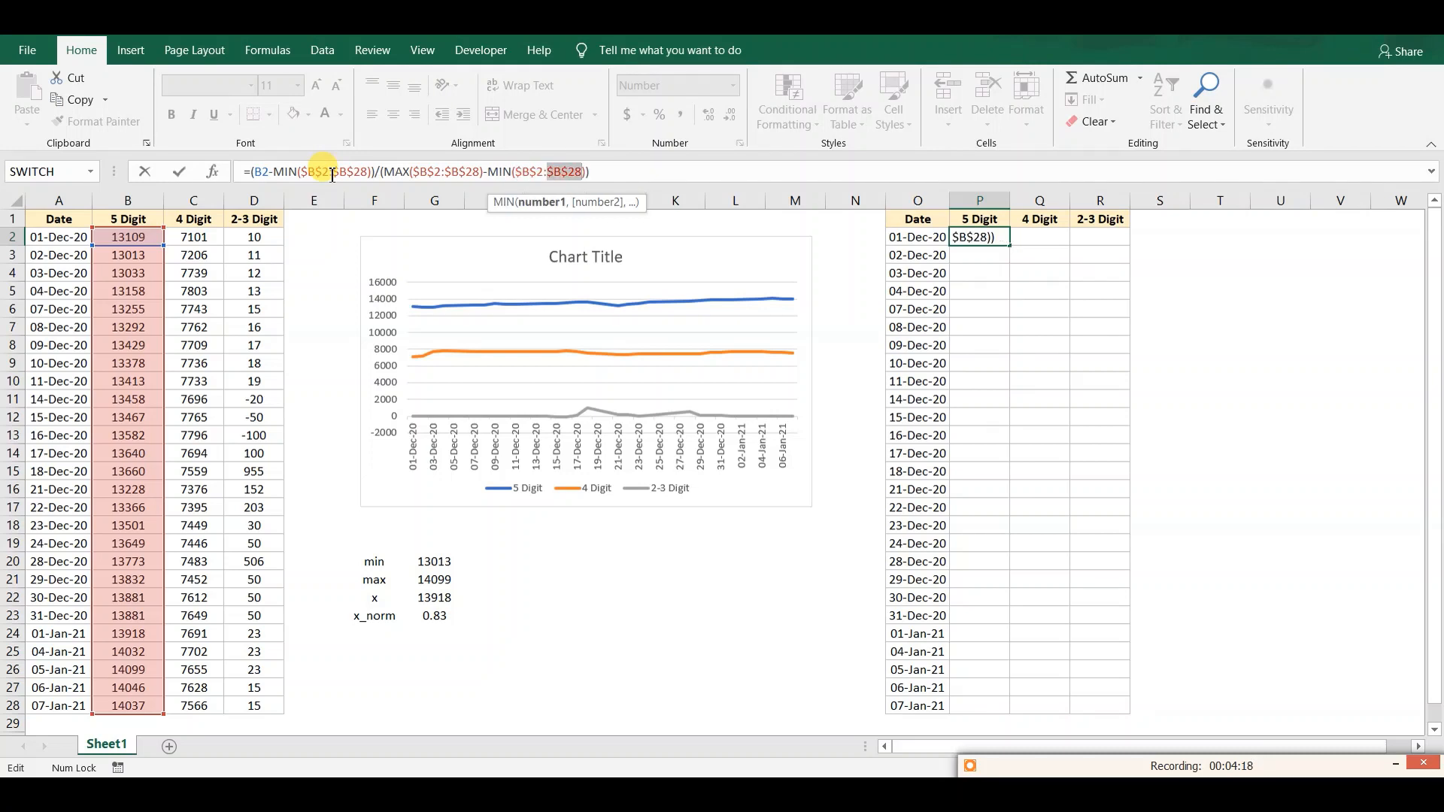
key("ctrl+Return")
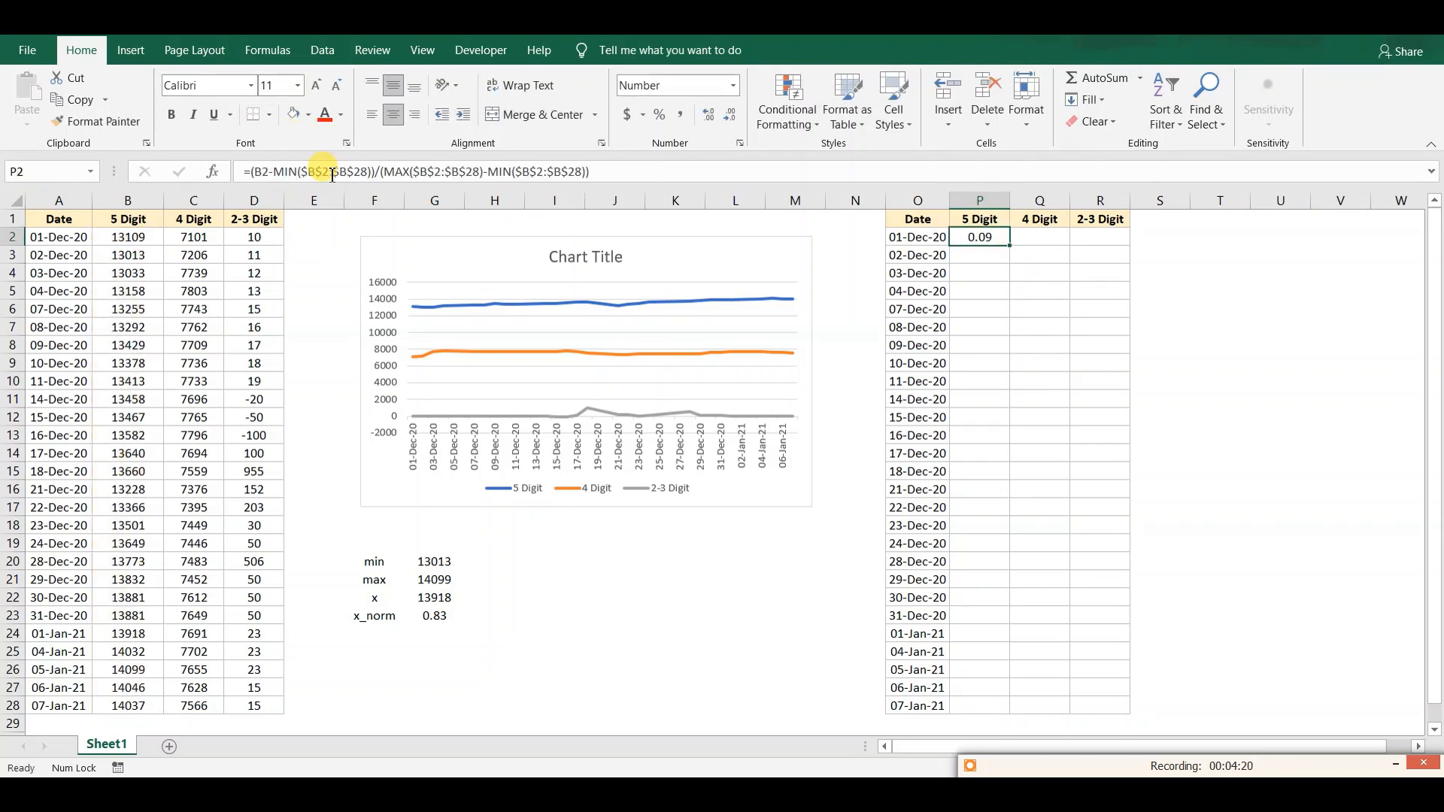
double_click(1011, 246)
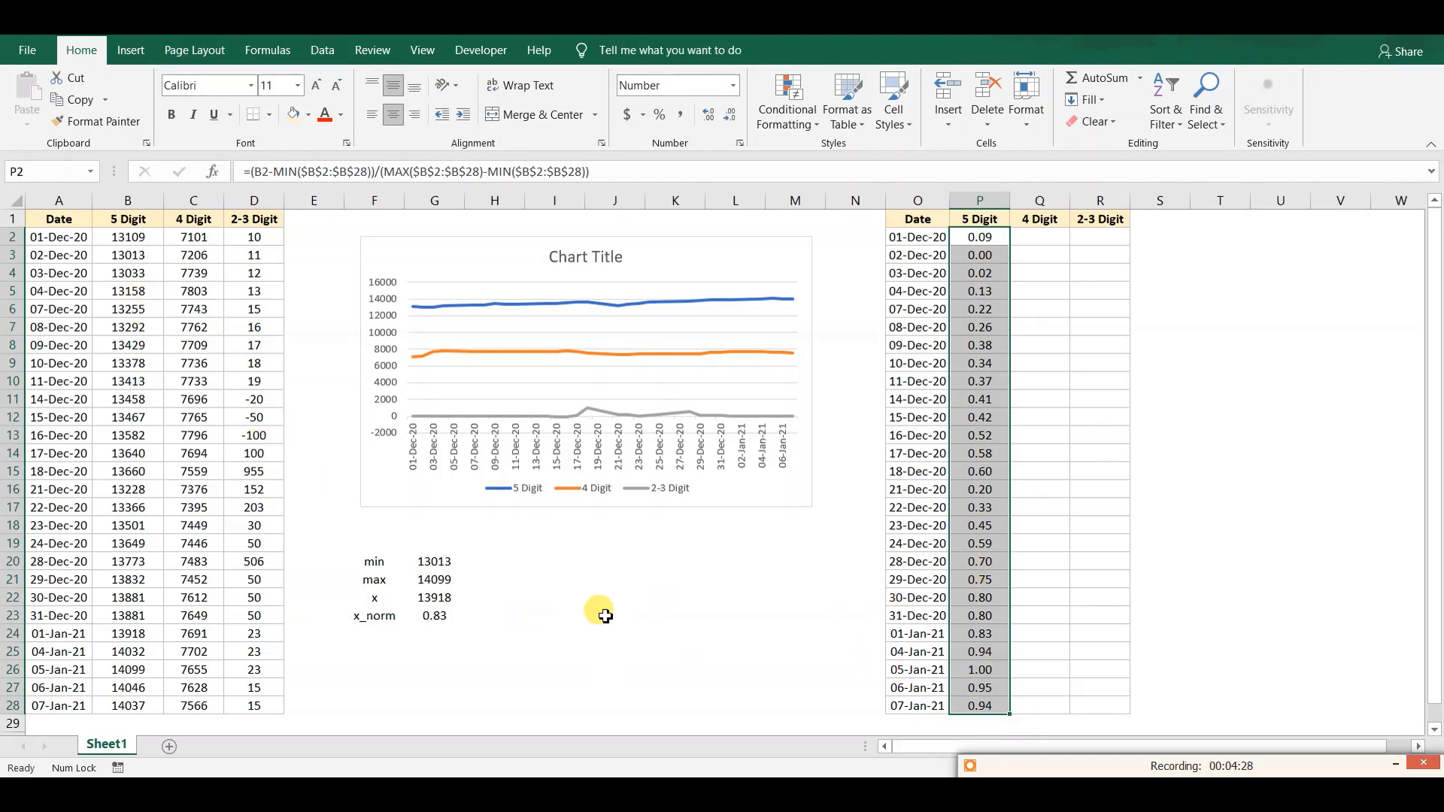
Step: Copy the value 13013 from B3 into the x cell G22 and compare the x_norm result with P3
left_click(151, 260)
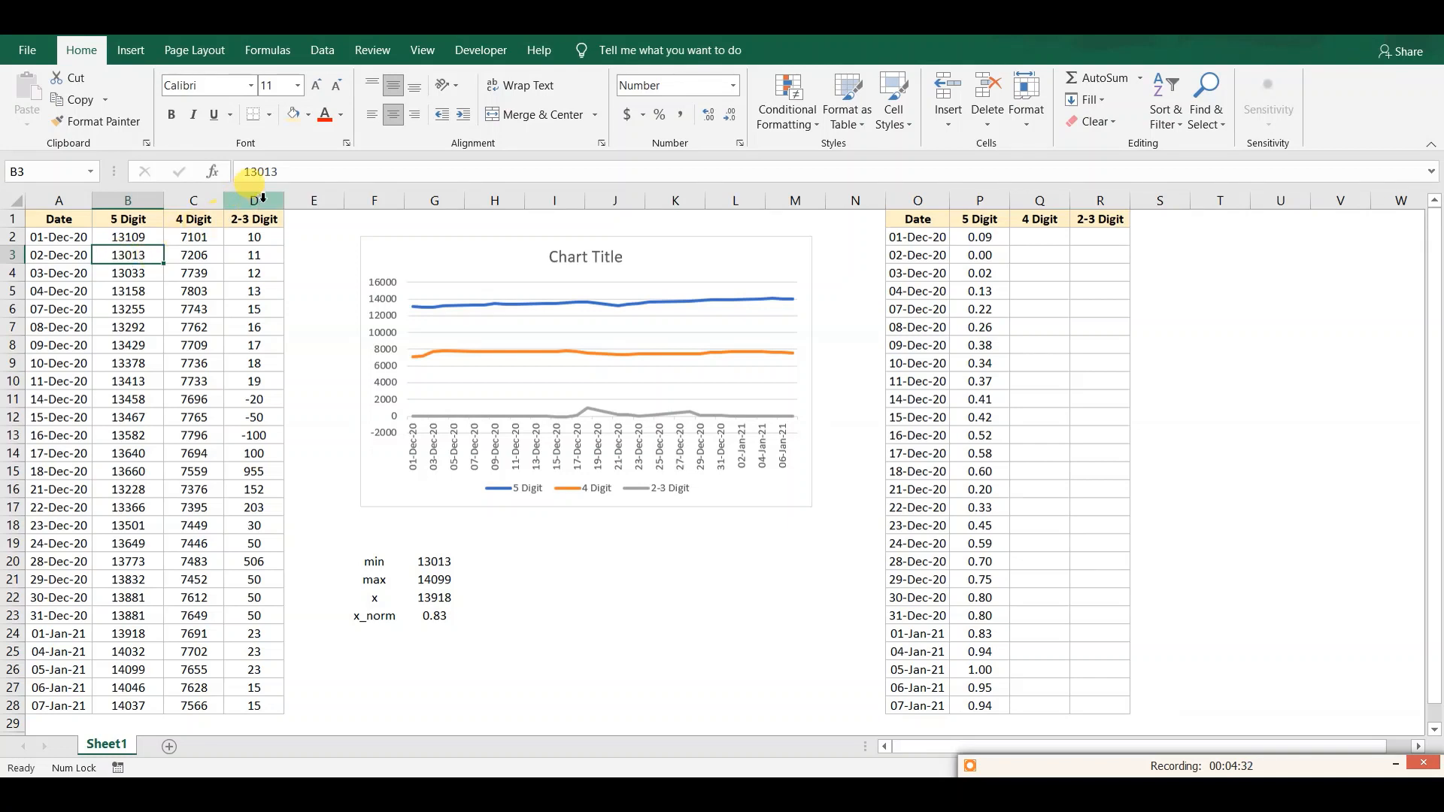
left_click_drag(284, 172, 241, 173)
key("ctrl+c")
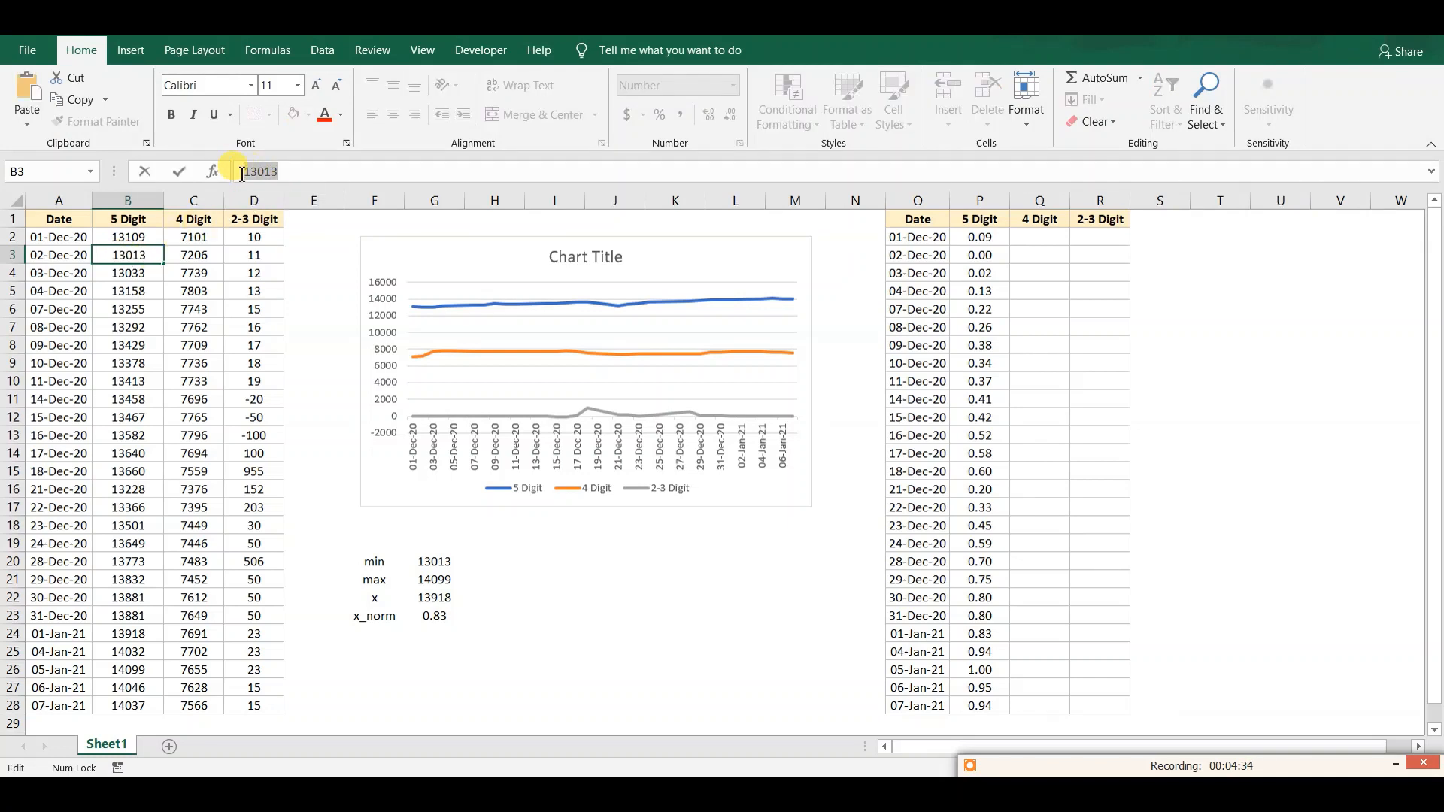
key("Escape")
left_click(449, 599)
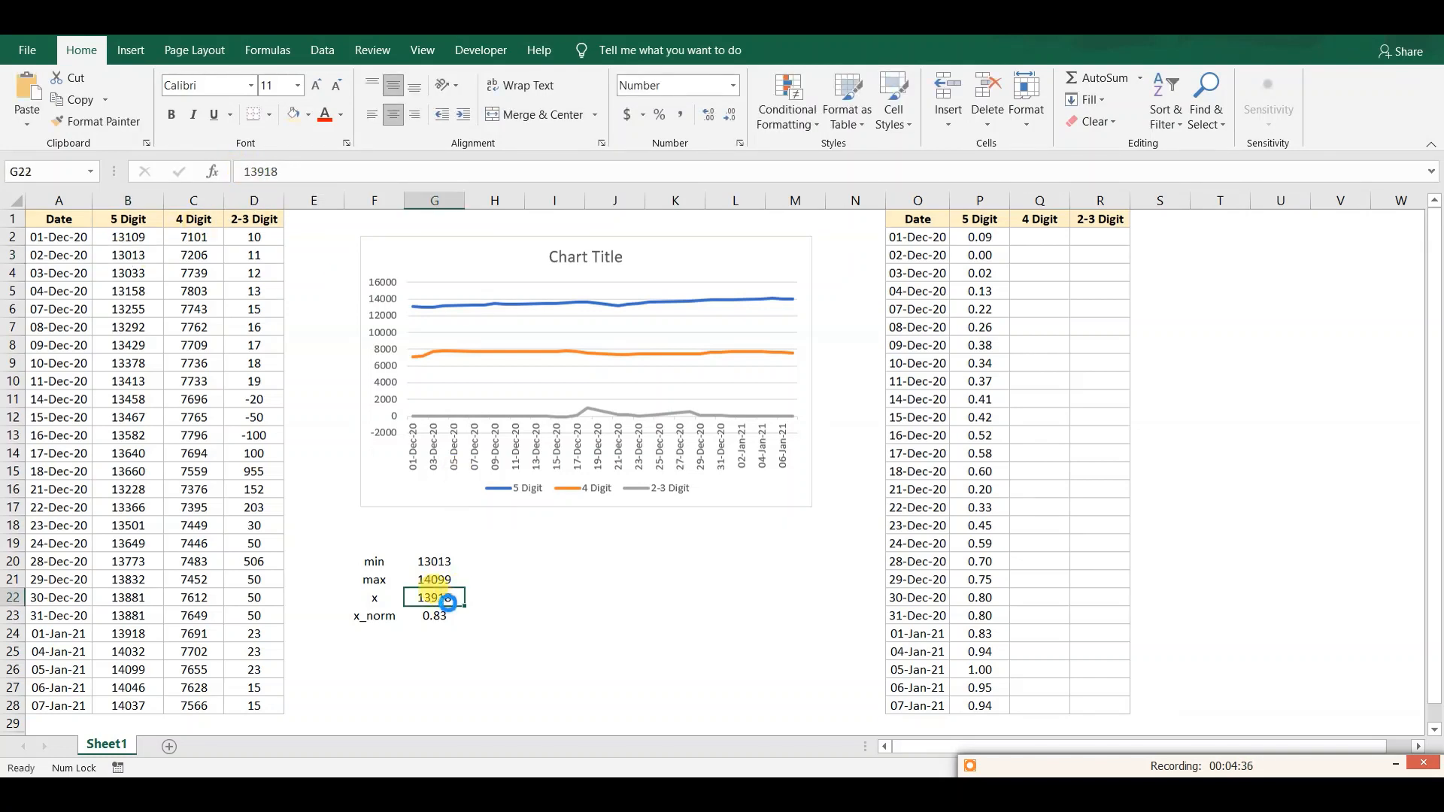
key("ctrl+v")
left_click(440, 616)
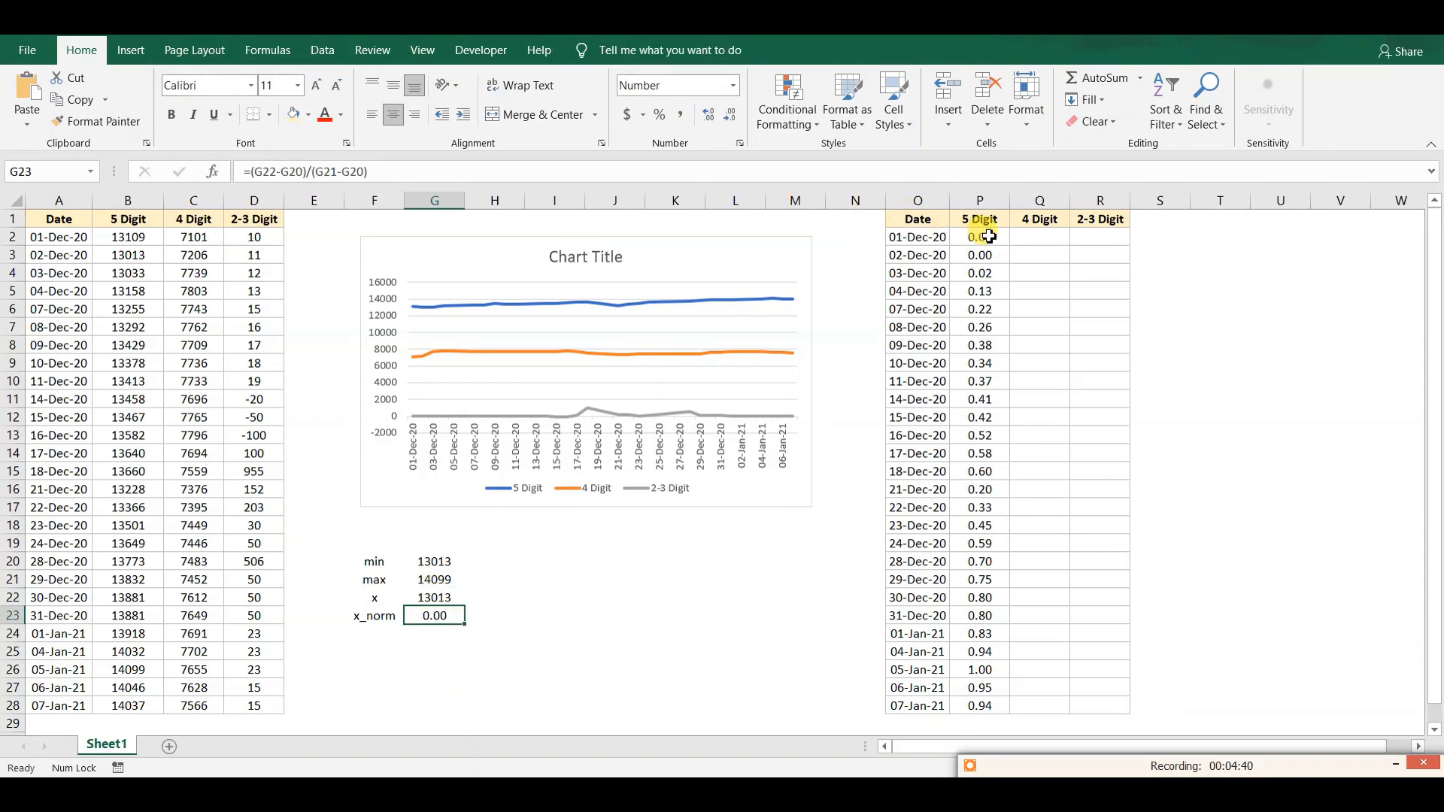
left_click(978, 257)
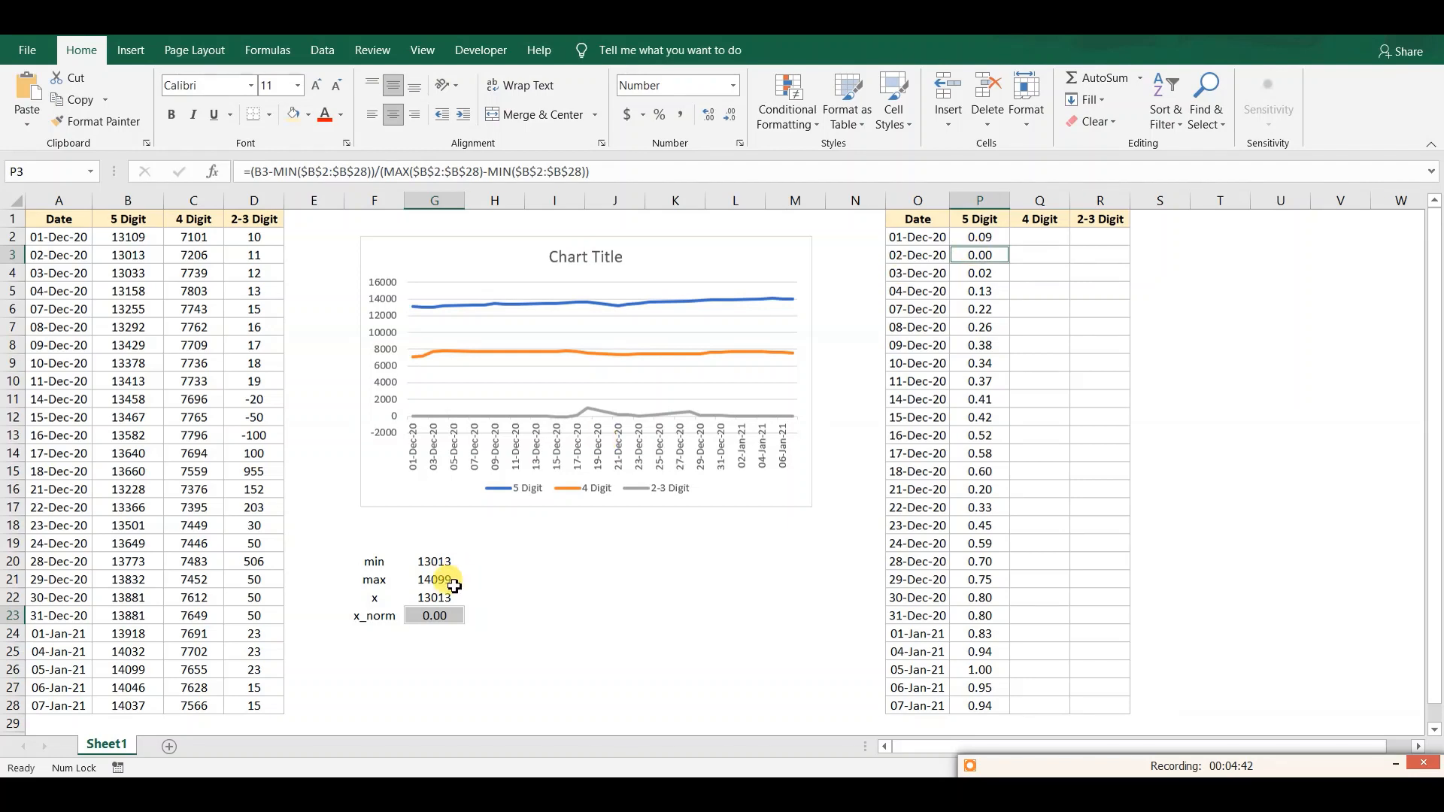
left_click(520, 594)
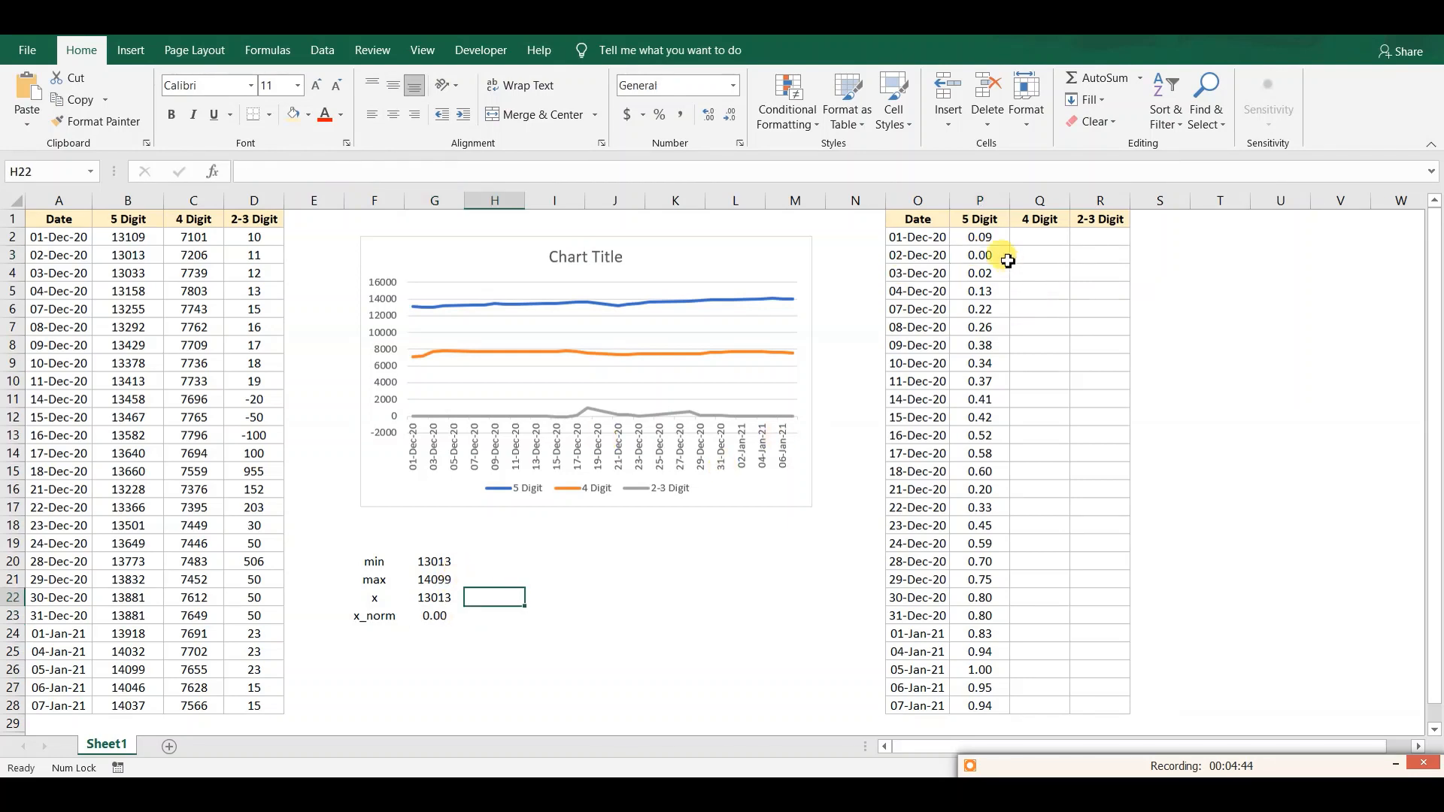
Step: Calculate the normalized 4 Digit value in Q2 with =(C2-MIN(C:C))/(MAX(C:C)-MIN(C:C))
left_click(994, 239)
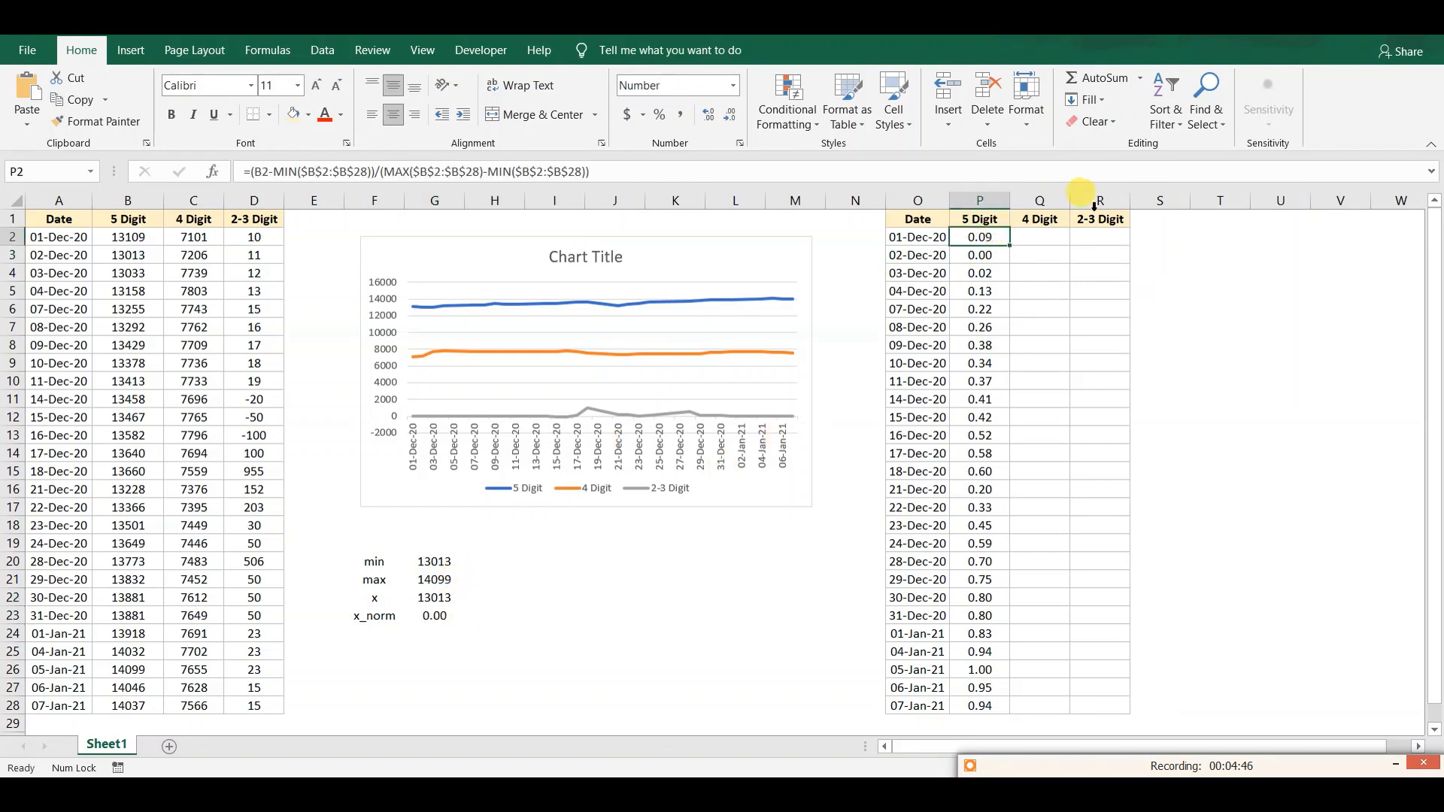
left_click(1051, 236)
type("=(")
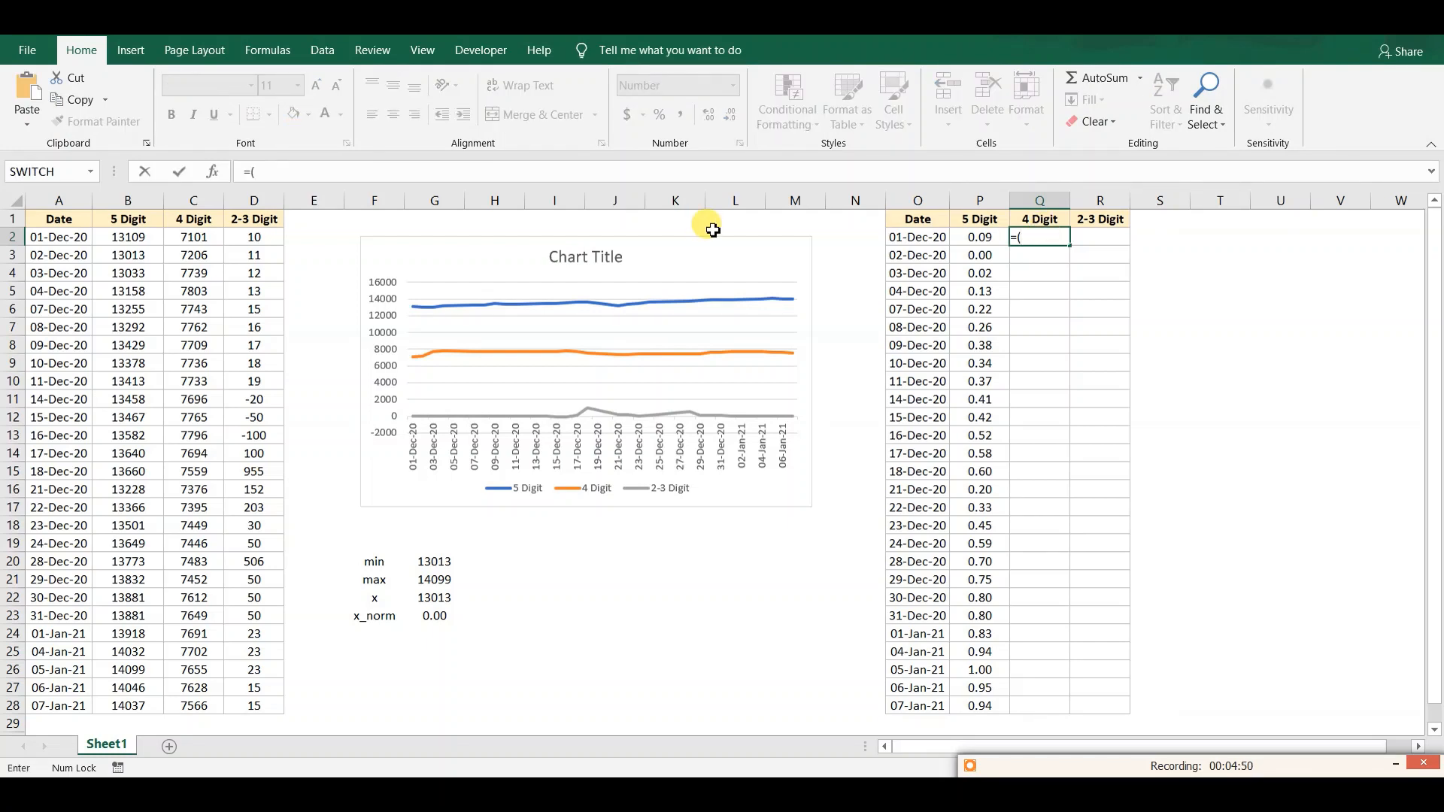
left_click(214, 237)
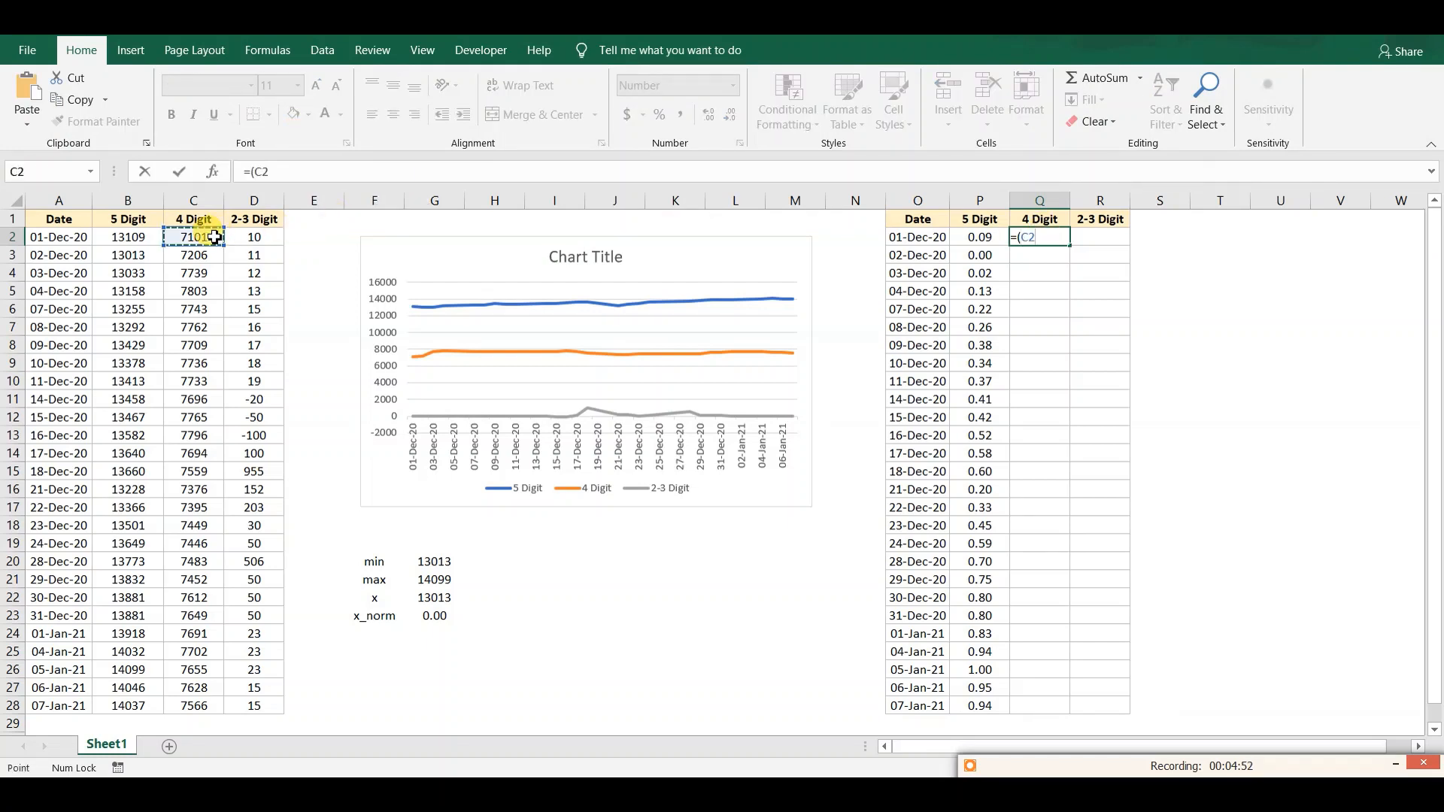
type("-MIN(")
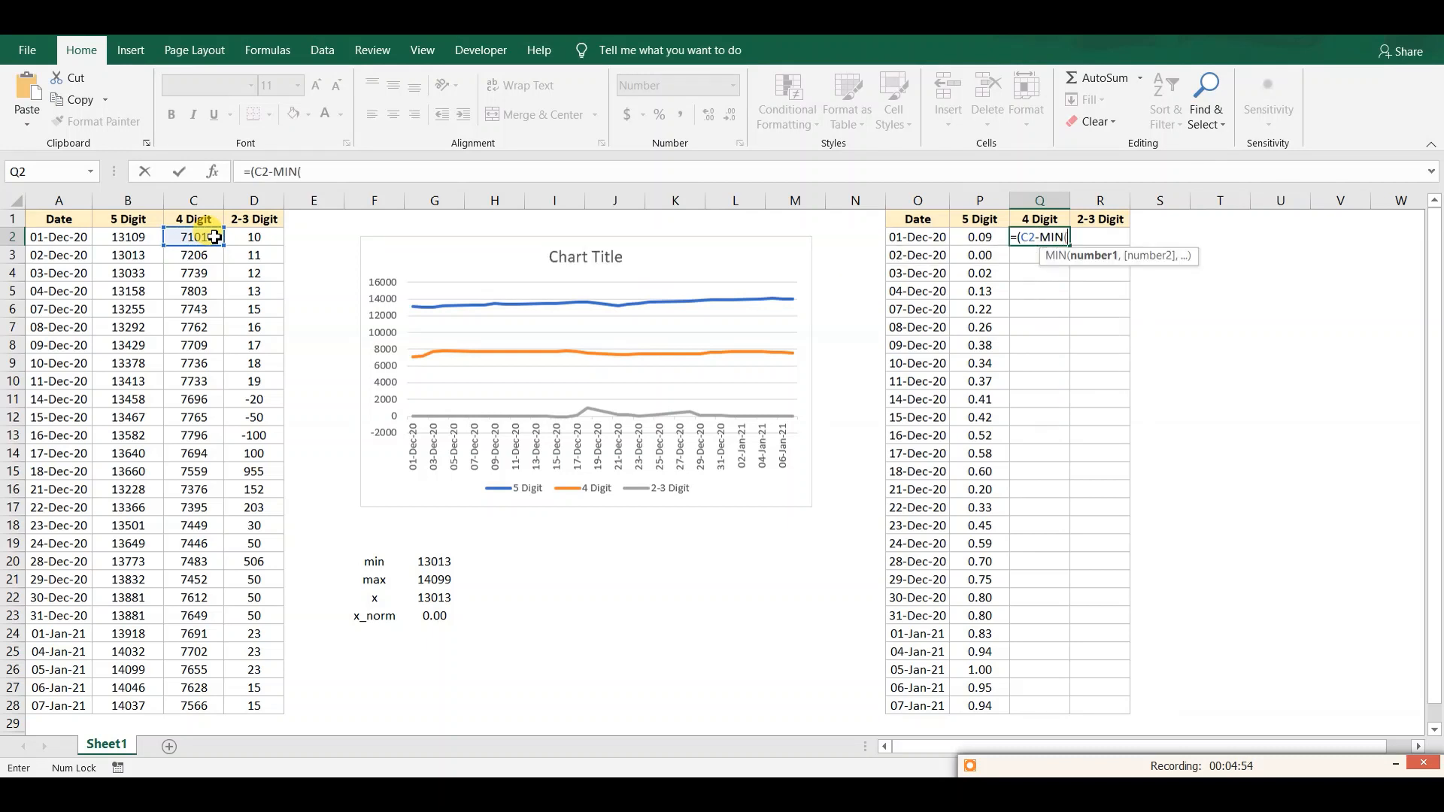
left_click(210, 201)
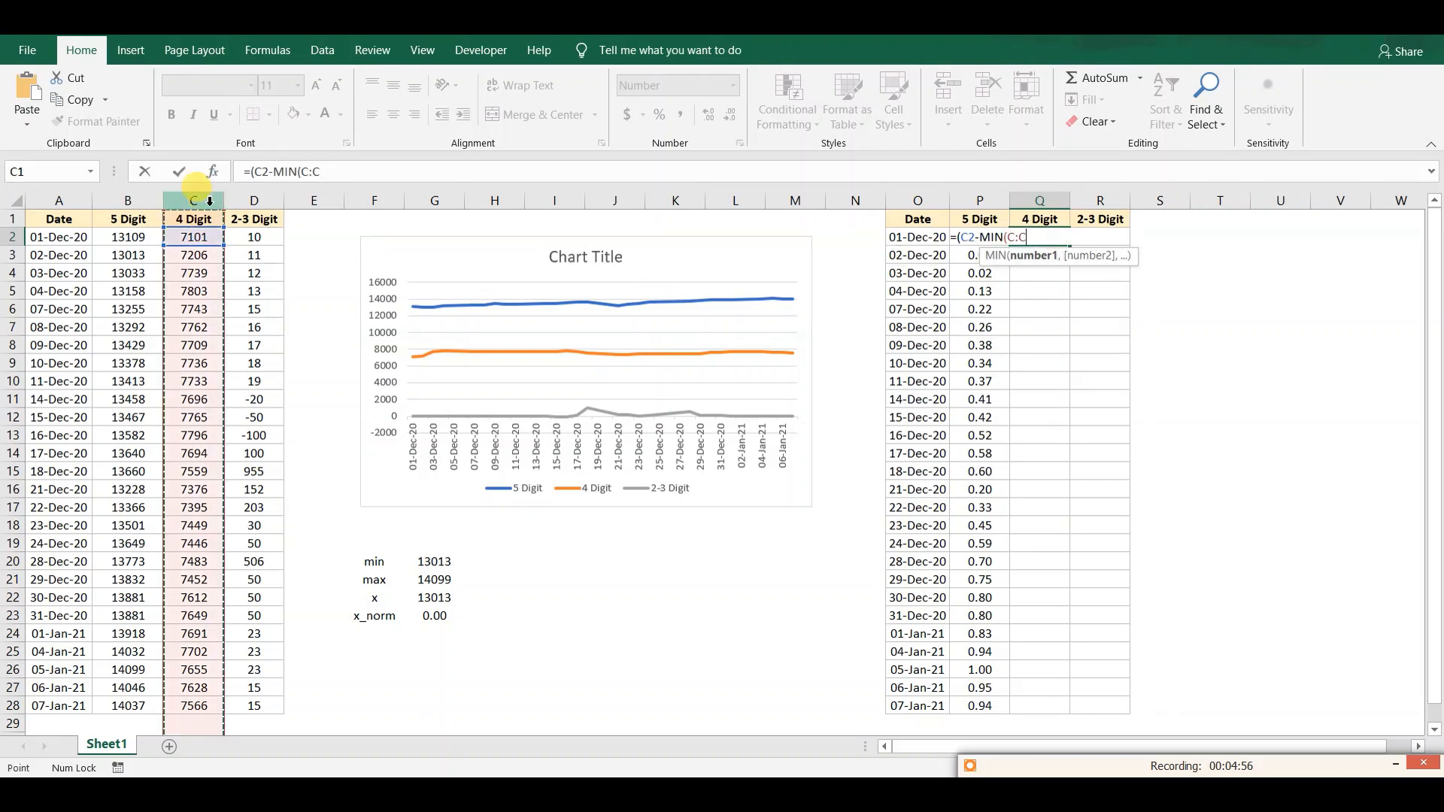
type(")")
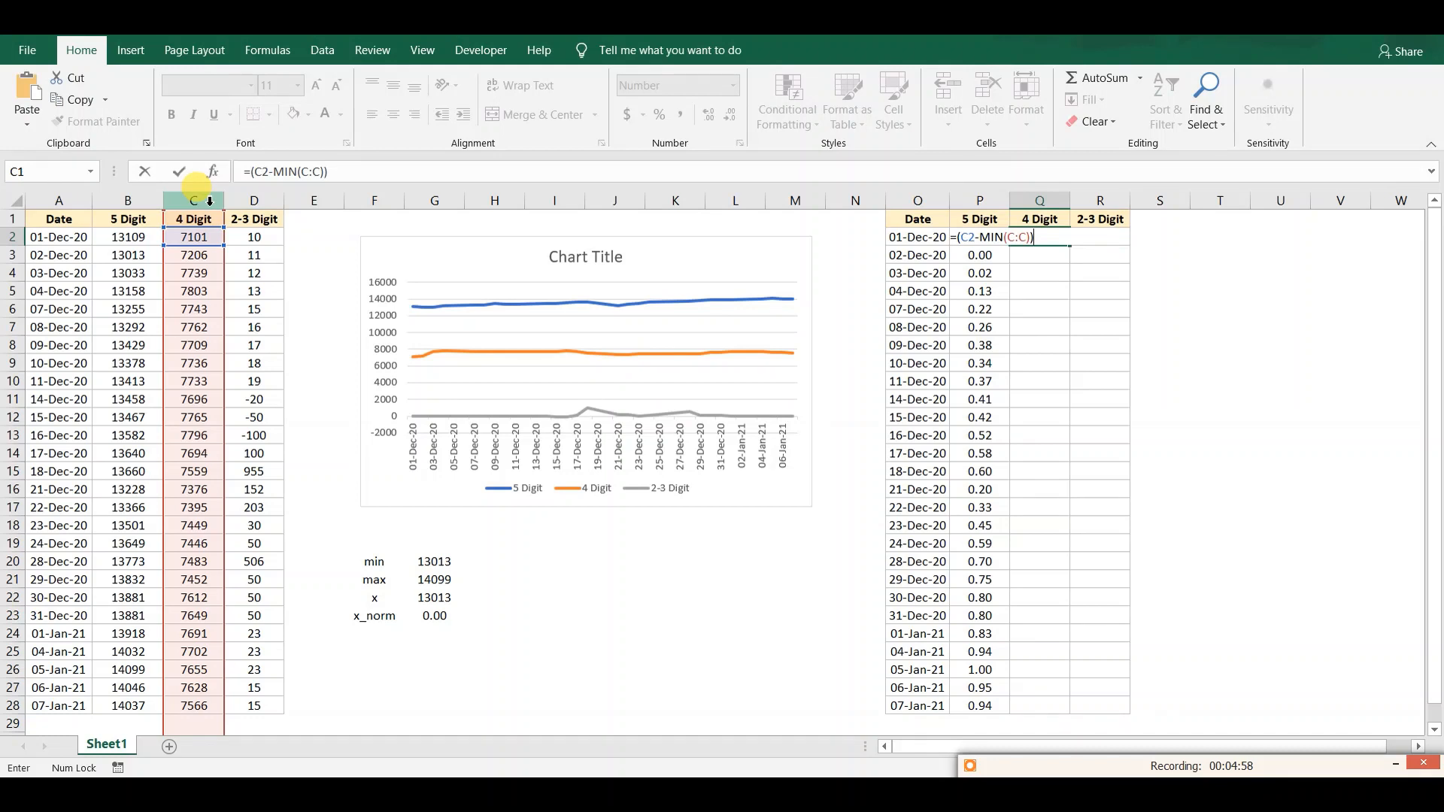
type(")/(MAX(")
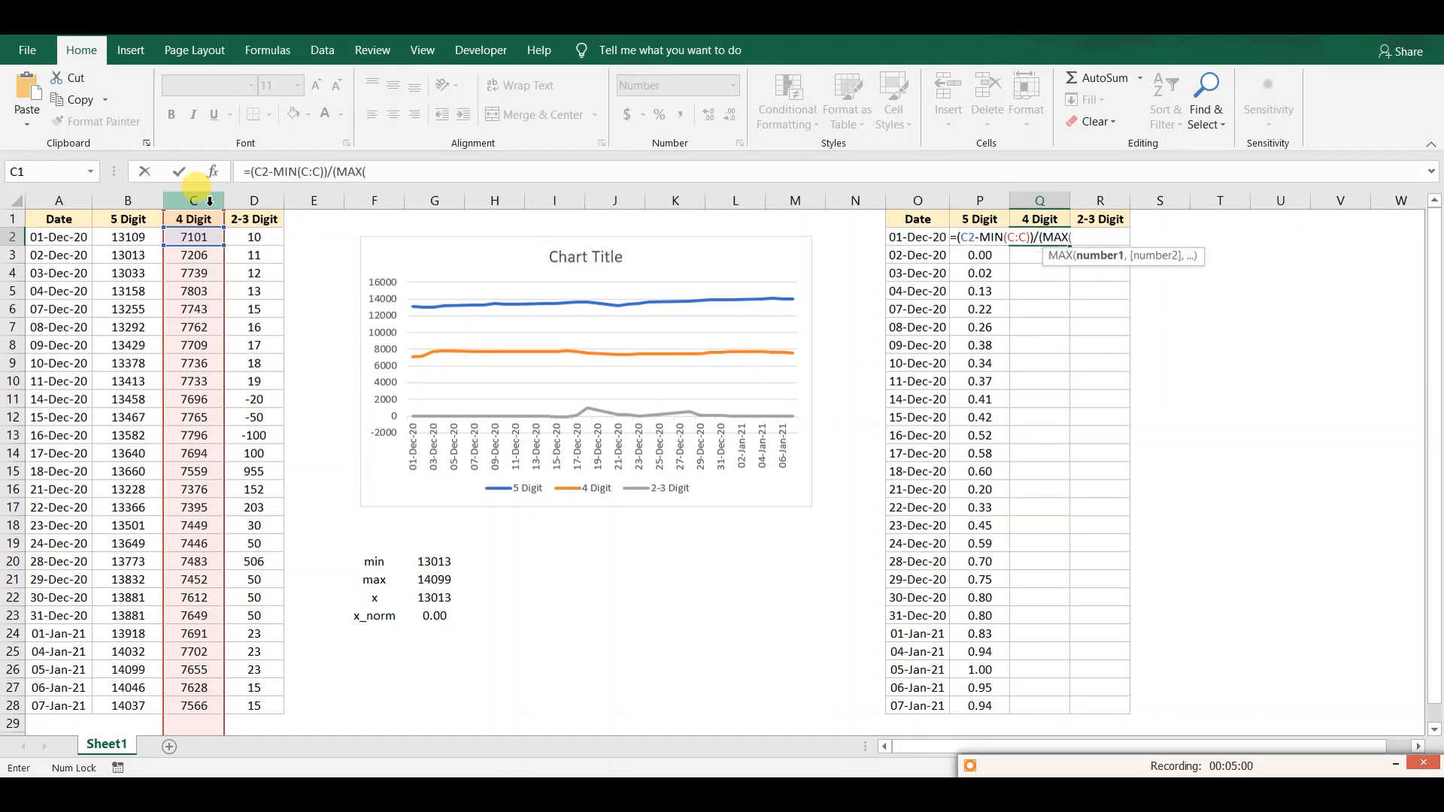
left_click(208, 201)
type(")-")
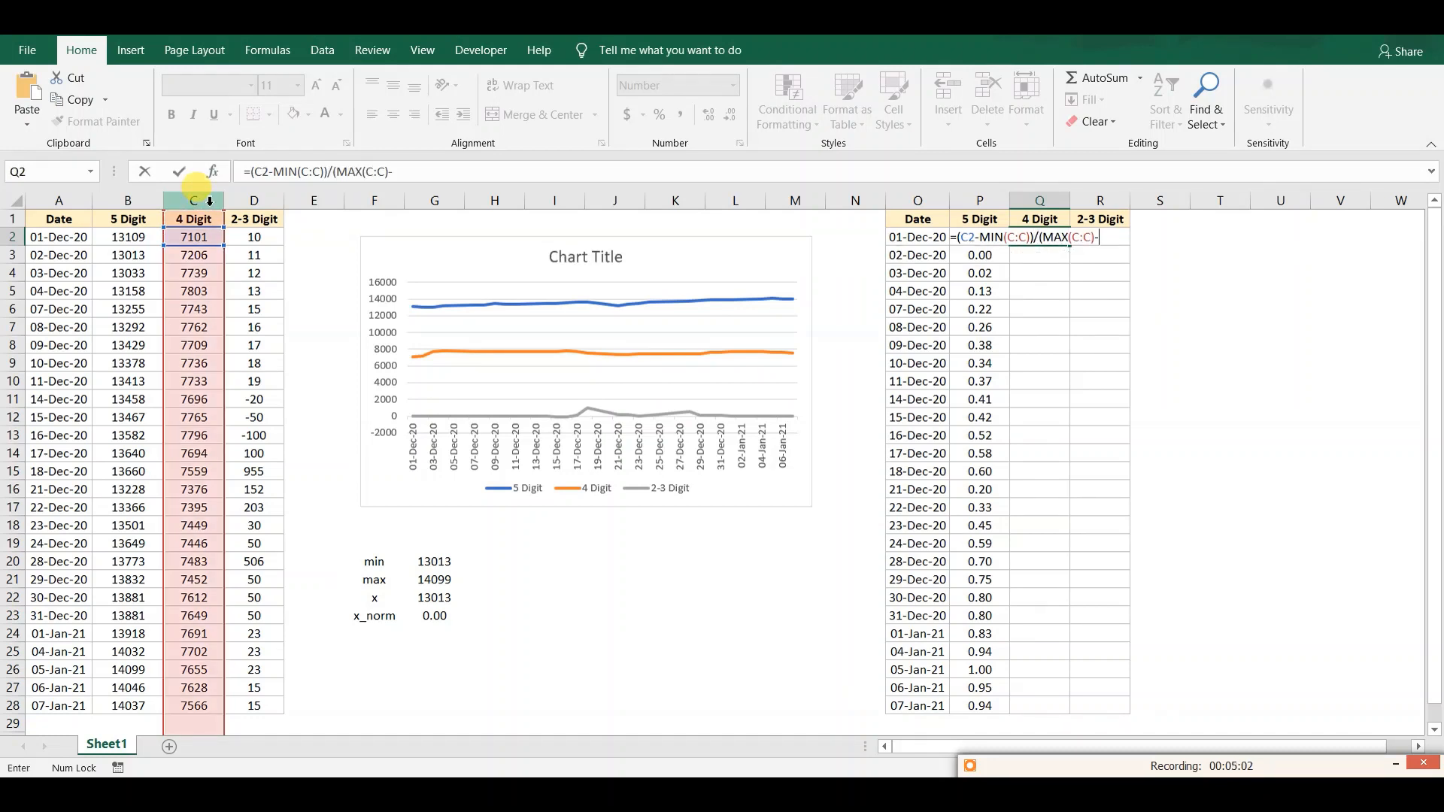
type("MIN(")
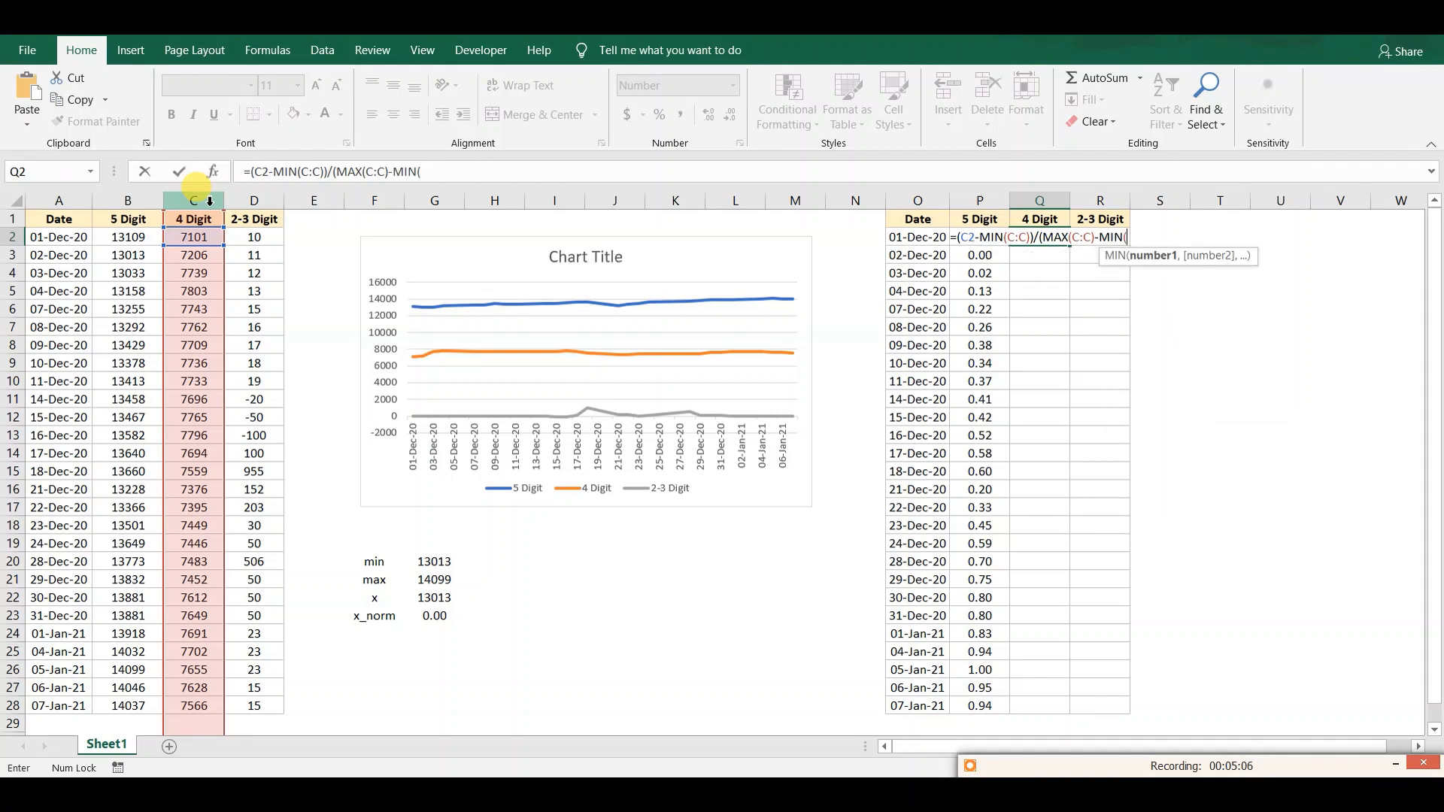
left_click(210, 201)
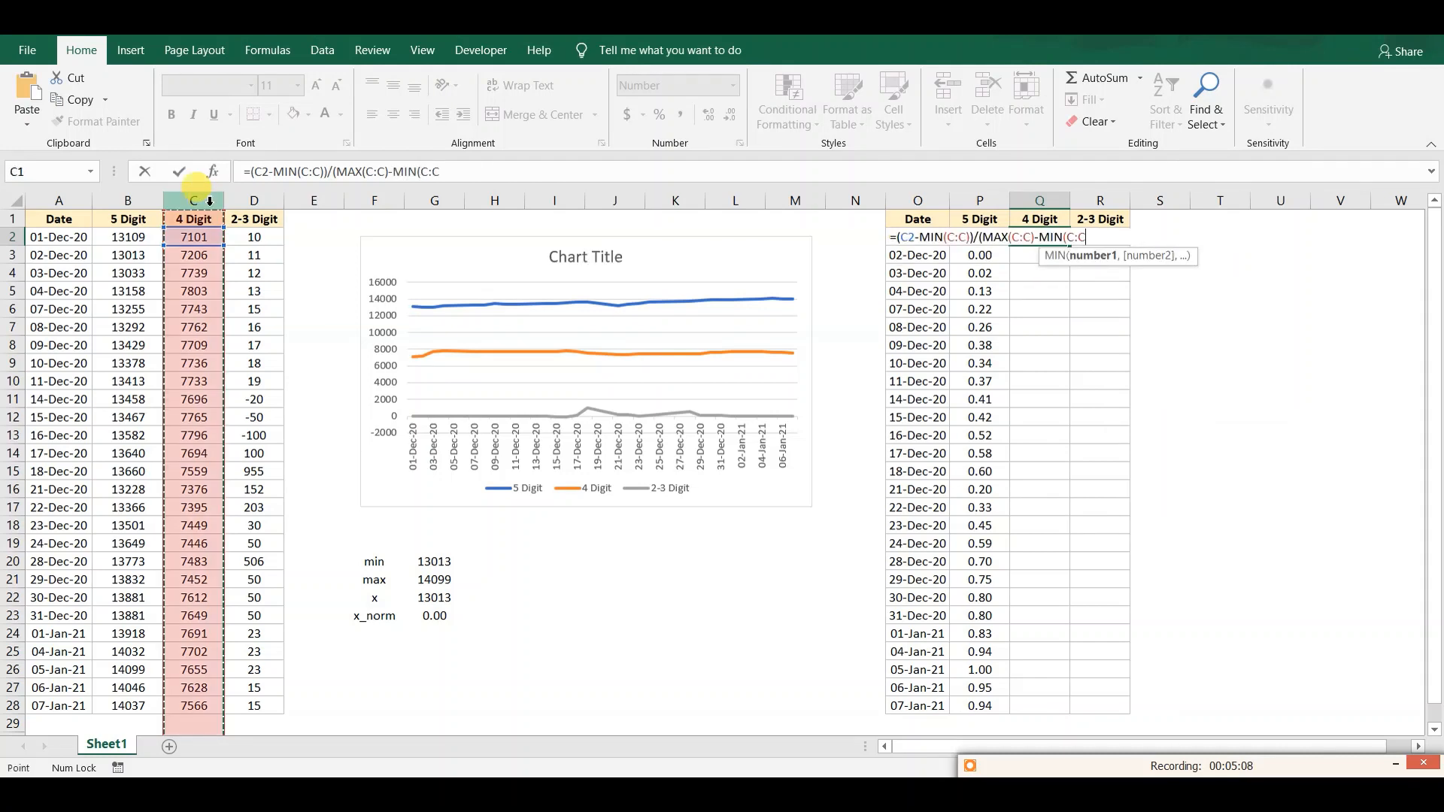
key("Return")
Step: Copy Q2's formula down to Q28 and format the 4 Digit results with two decimal places
key("Up")
key("ctrl+c")
key("Left")
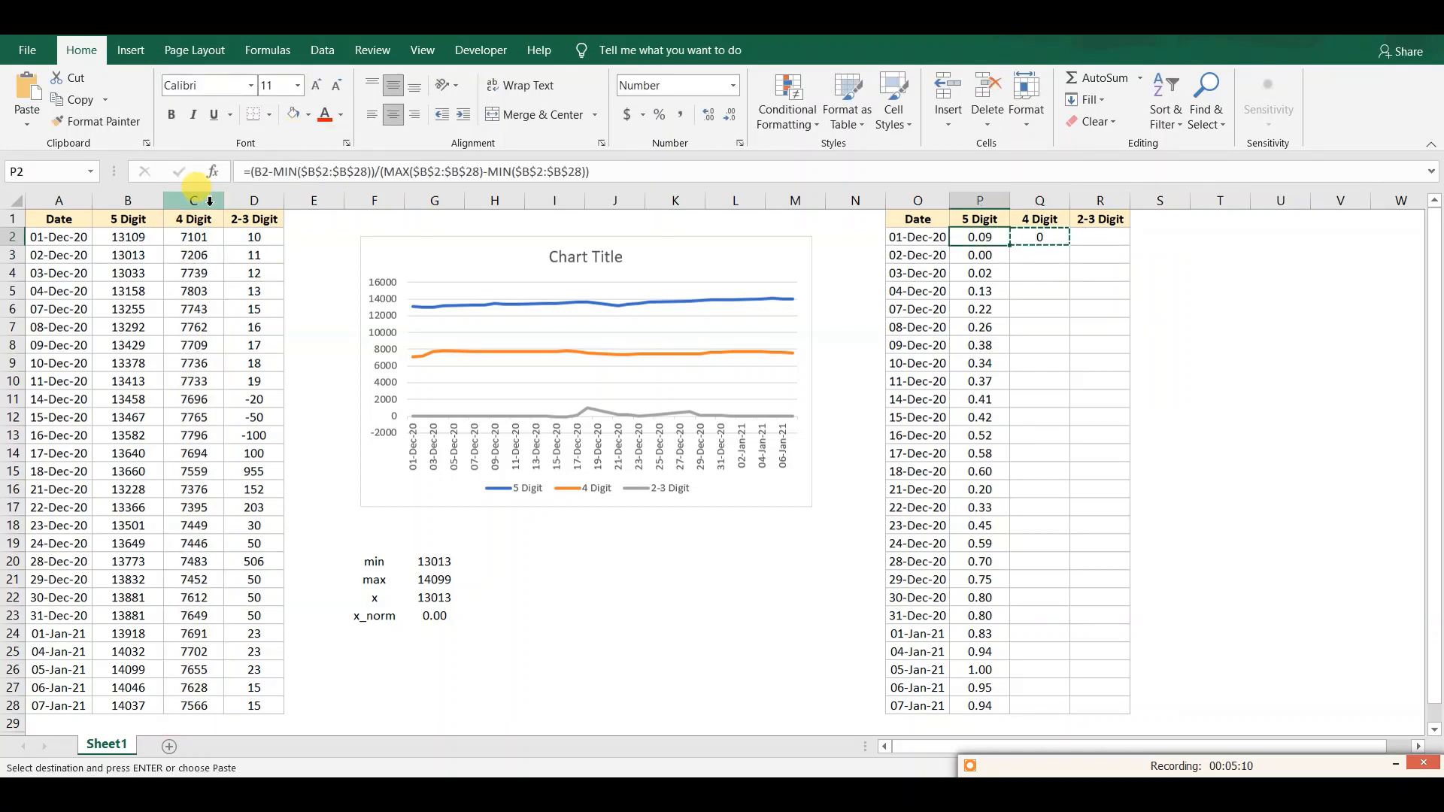
key("ctrl+Down")
key("Right")
key("ctrl+shift+Up")
key("Return")
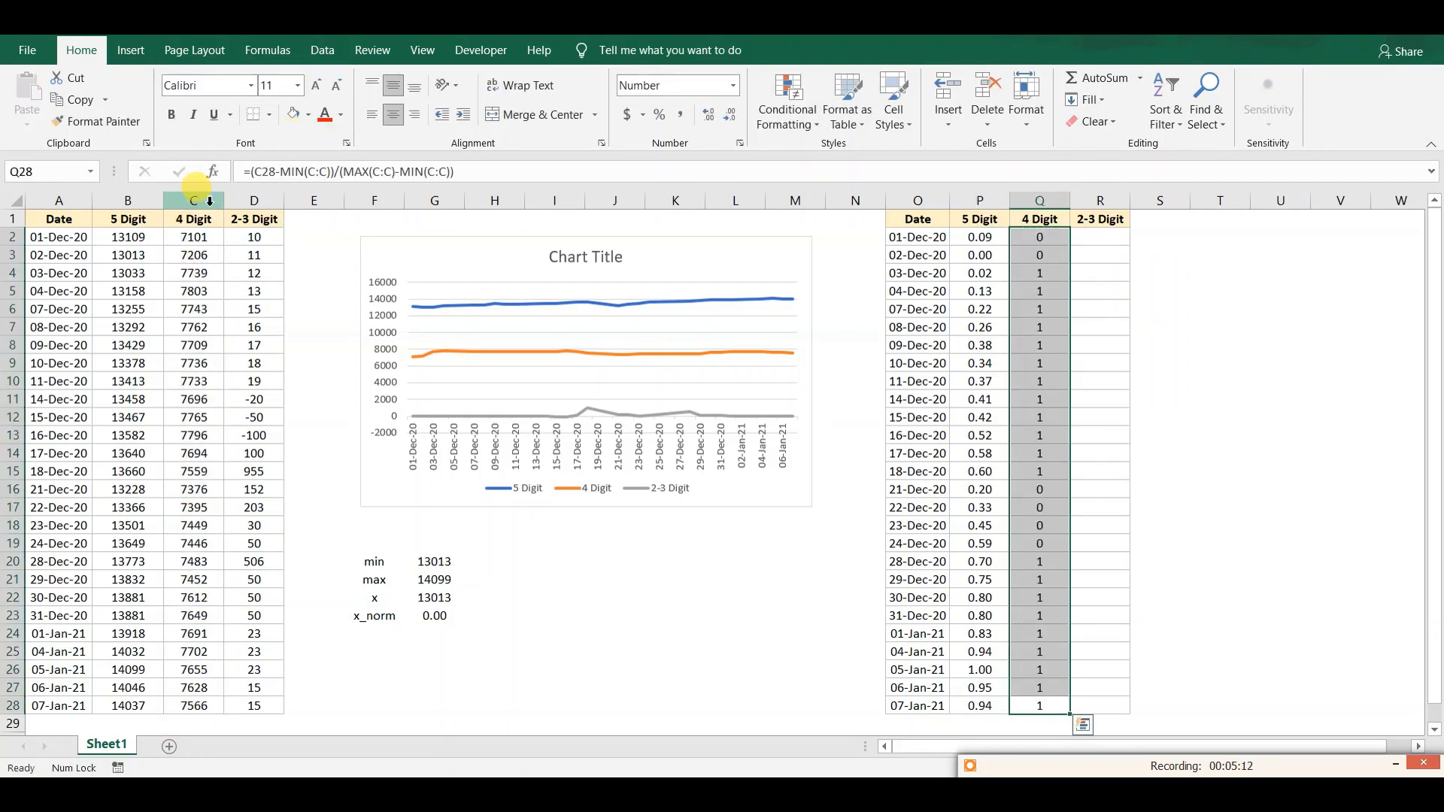
left_click(710, 117)
left_click(711, 116)
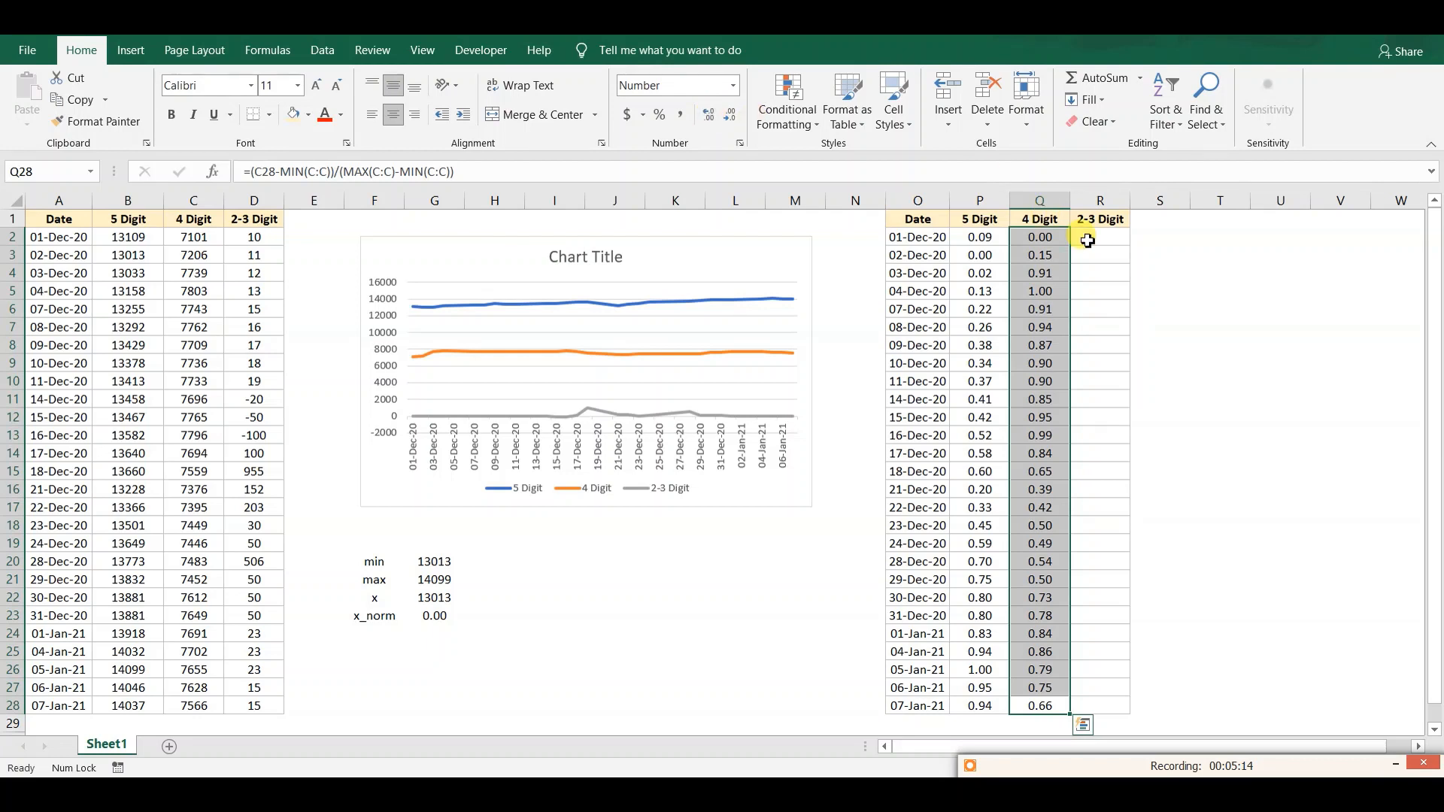
Step: Copy the normalization formula from Q2 into R2 and fill it down the 2-3 Digit column to R28
key("Up")
key("Down")
key("ctrl+Up")
key("Down")
key("ctrl+c")
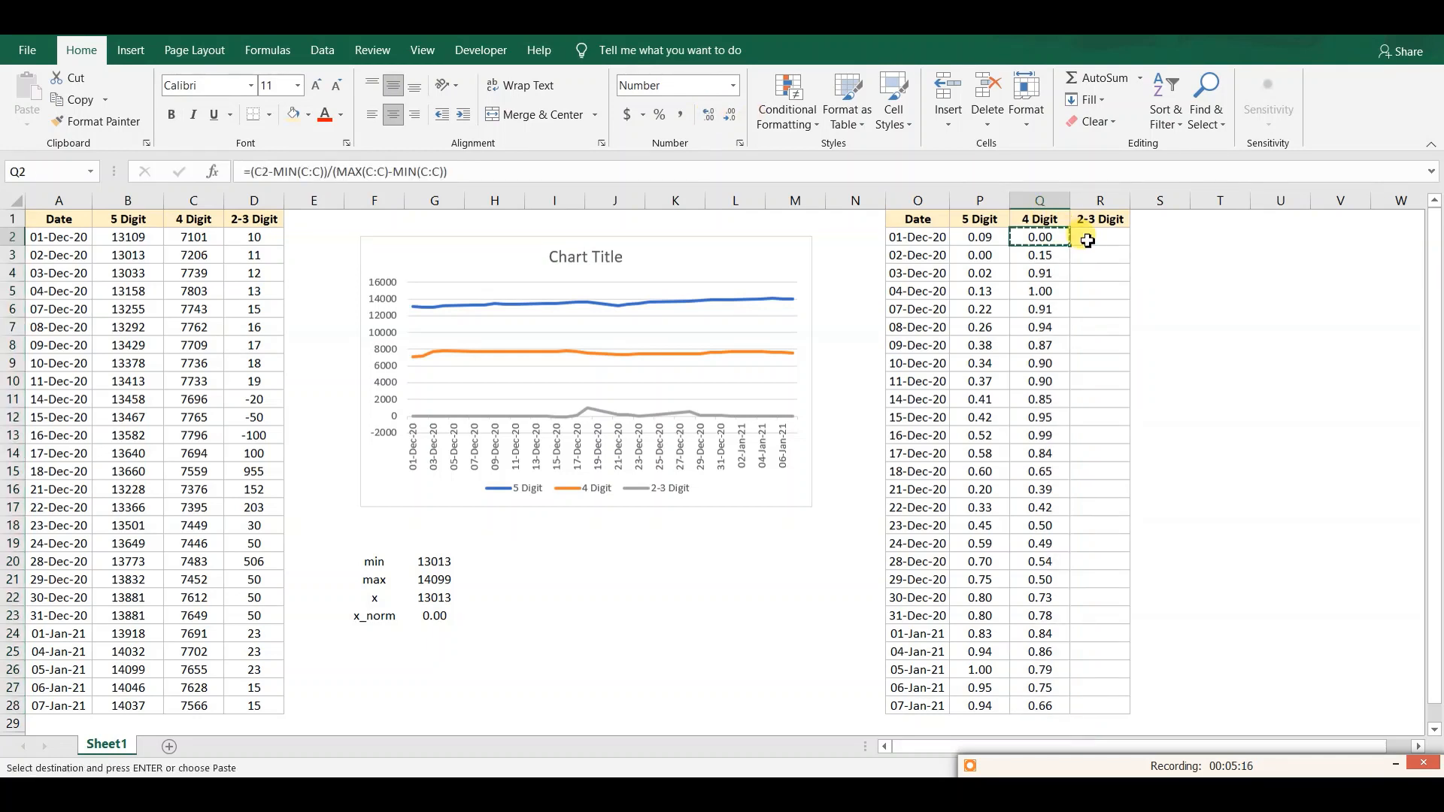
left_click(1087, 240)
key("ctrl+v")
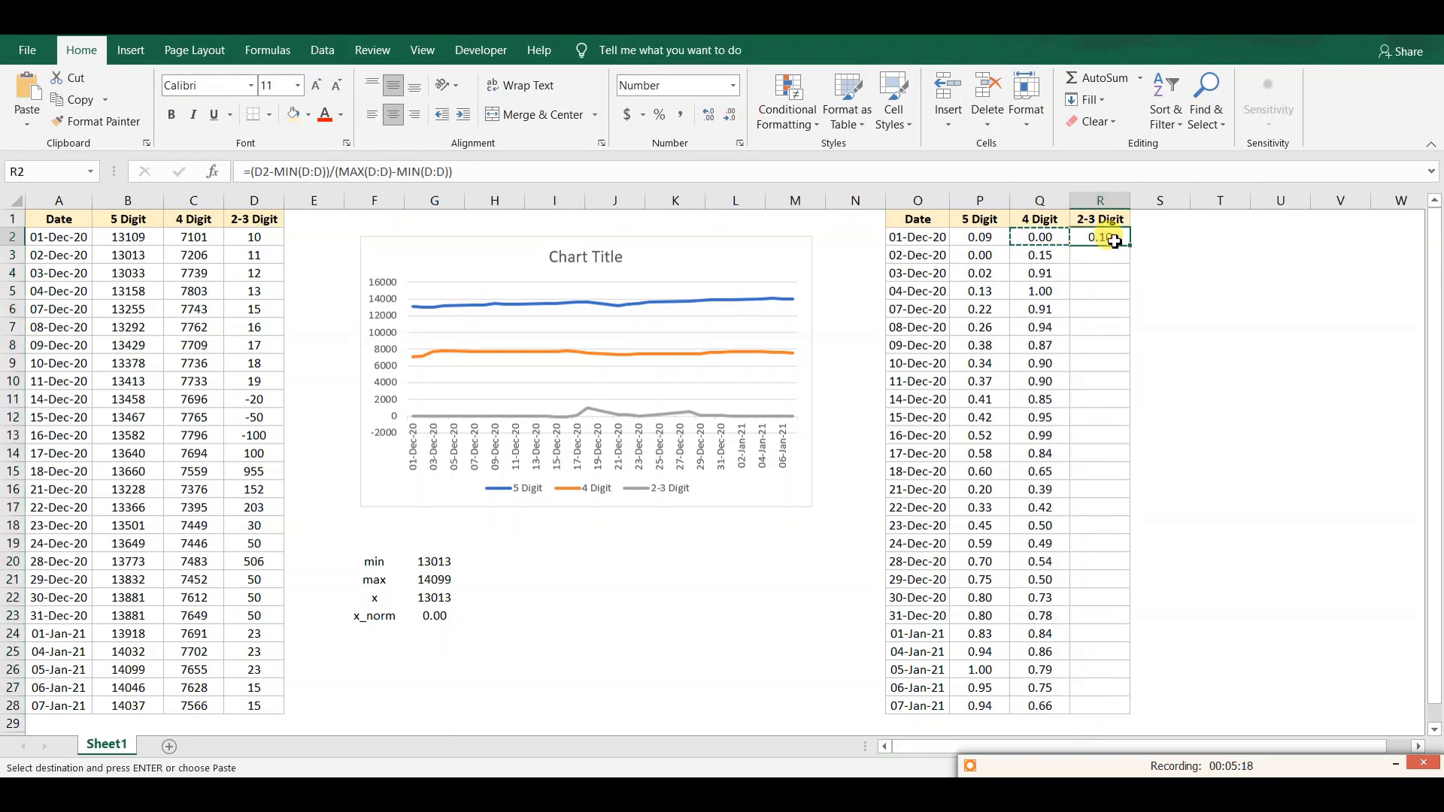
key("Escape")
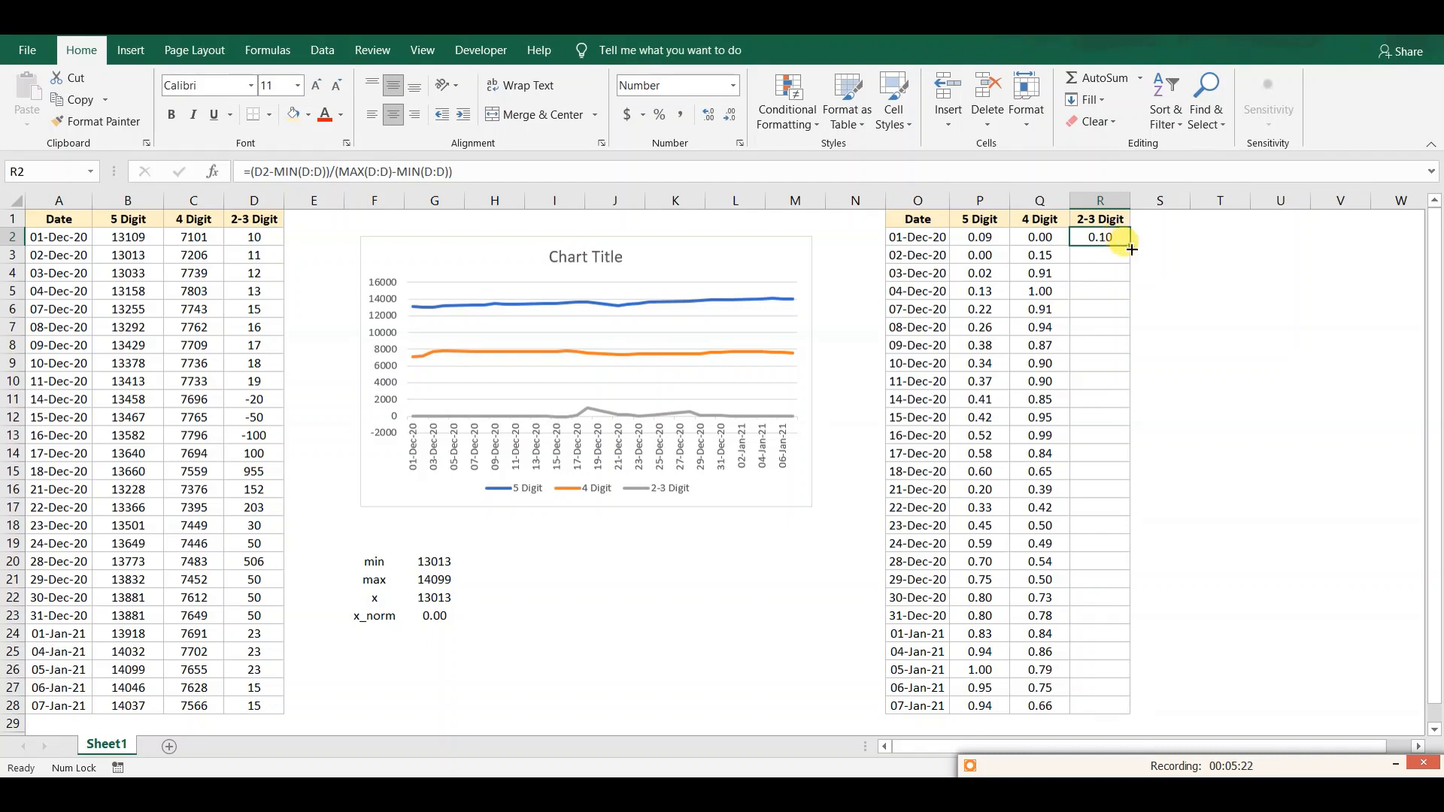
double_click(1130, 245)
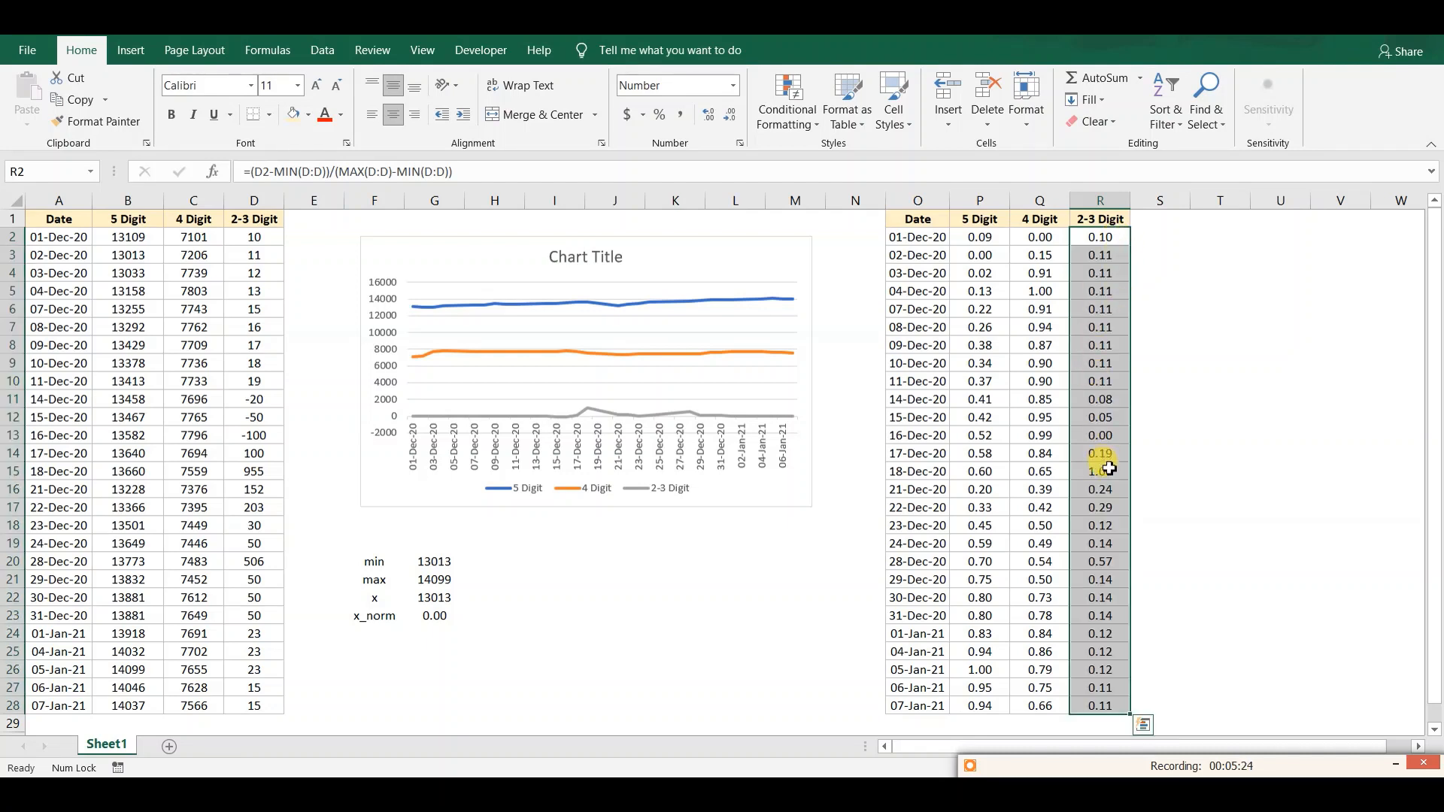
left_click(1108, 578)
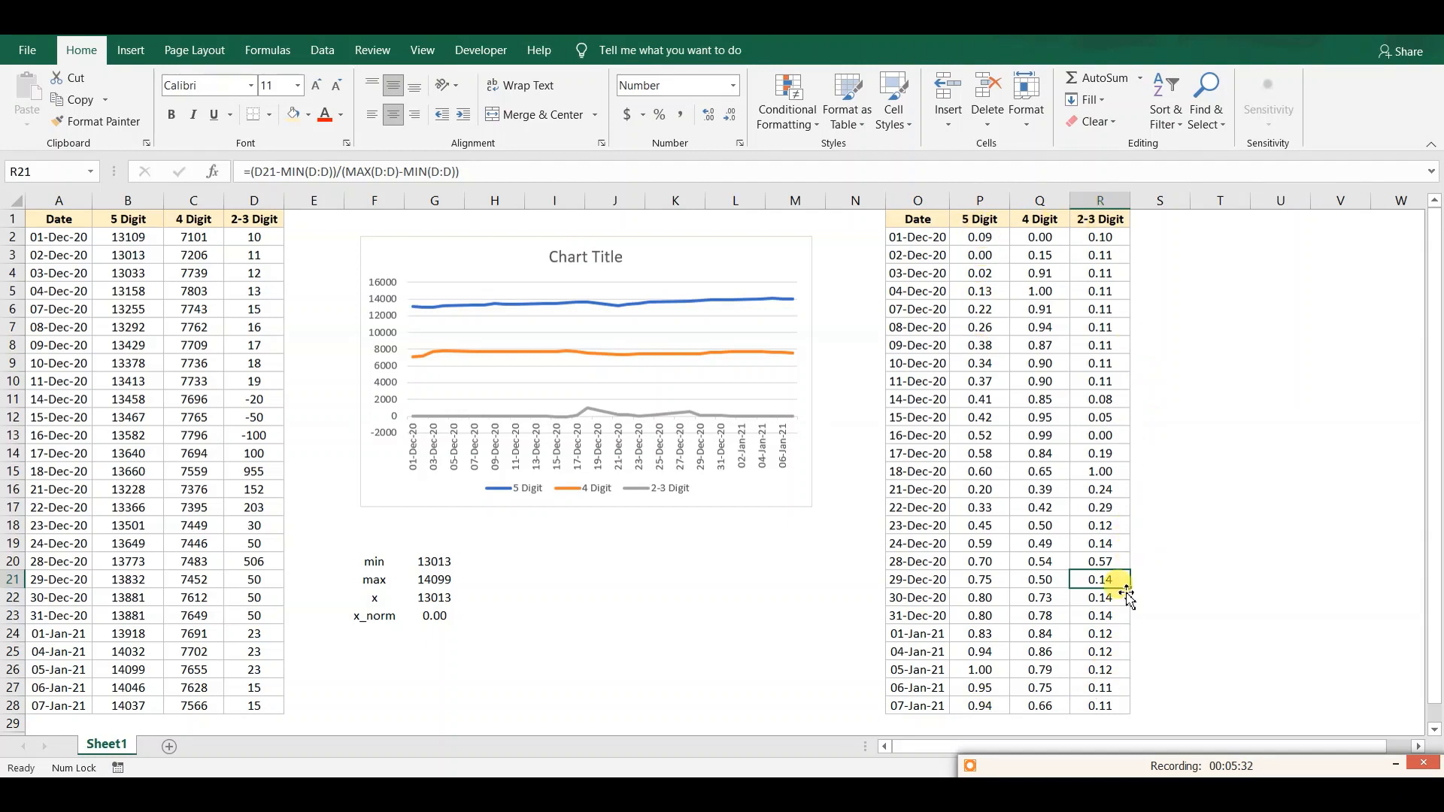
Step: Insert a 2-D line chart of the normalized table O1:R28 and place it below the existing chart
left_click(940, 225)
key("shift+Right")
key("shift+Right")
key("shift+Right")
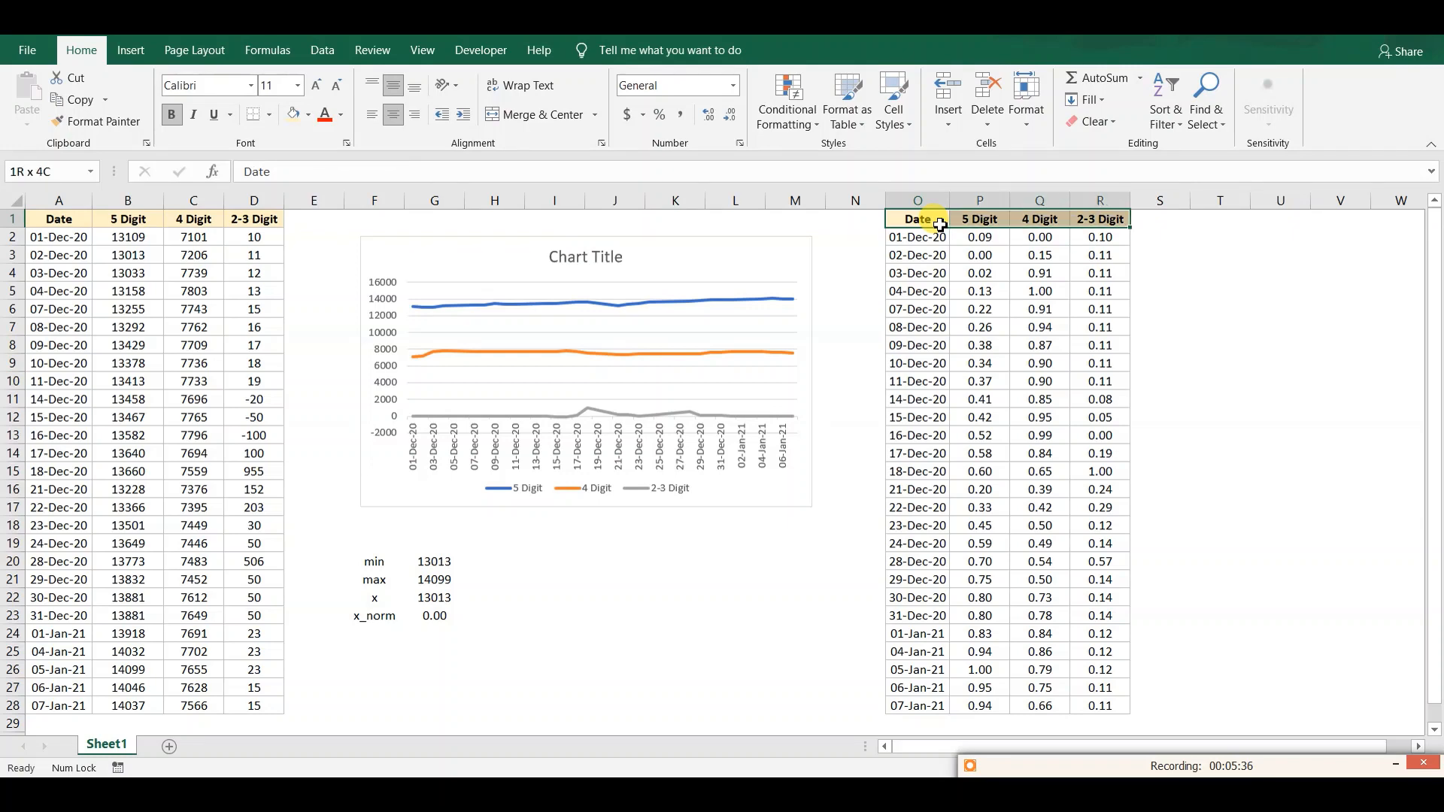
key("ctrl+shift+Down")
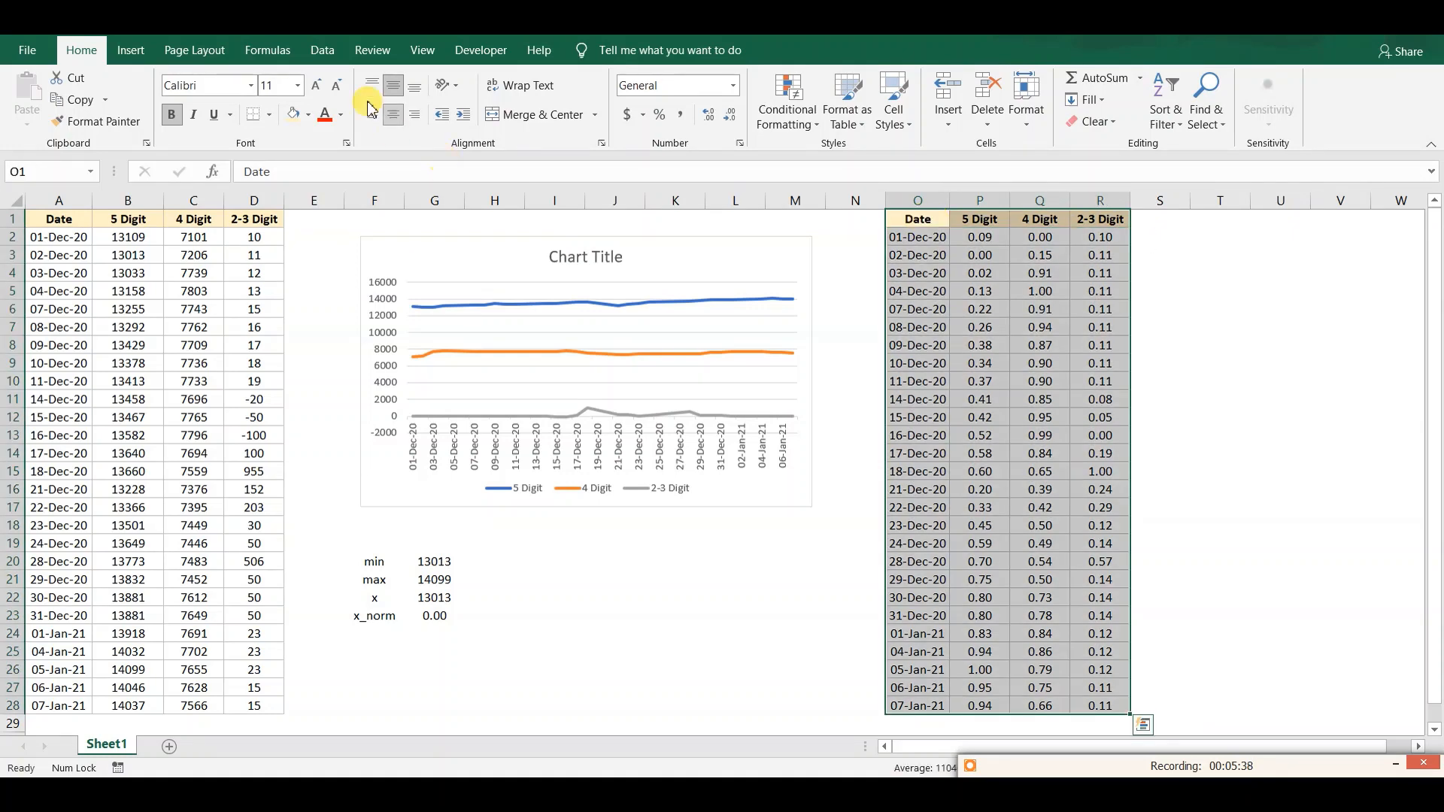
left_click(130, 51)
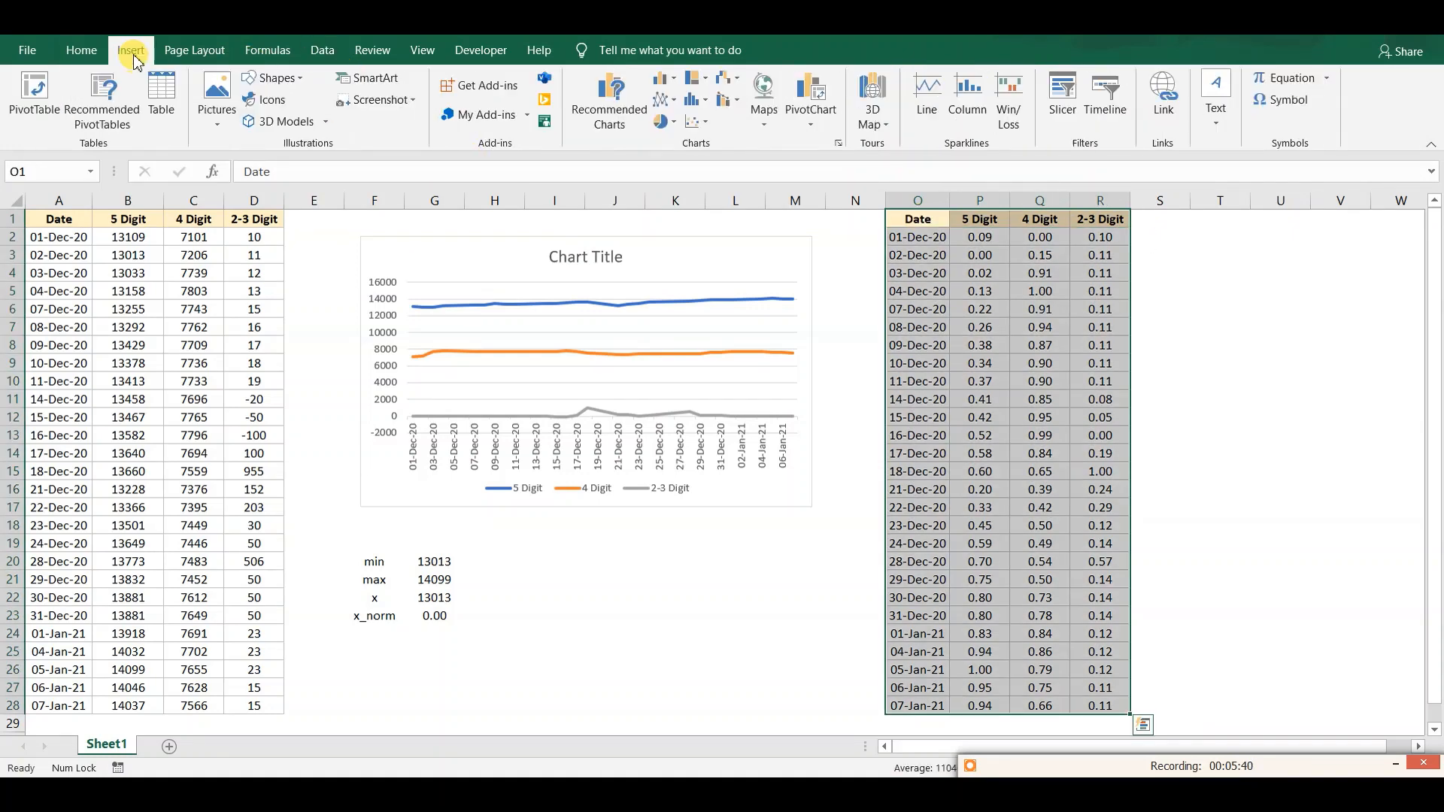
left_click(667, 118)
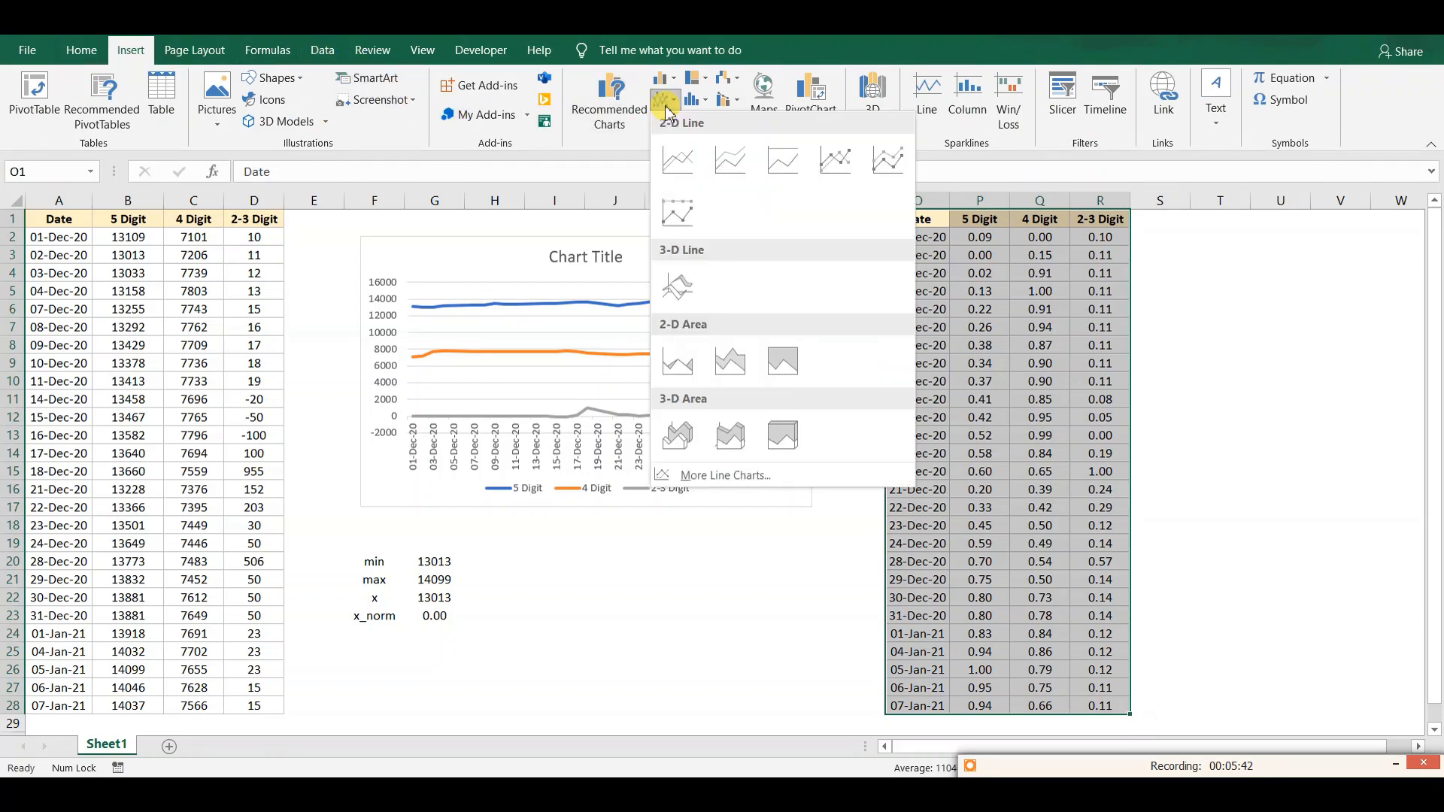
left_click(667, 153)
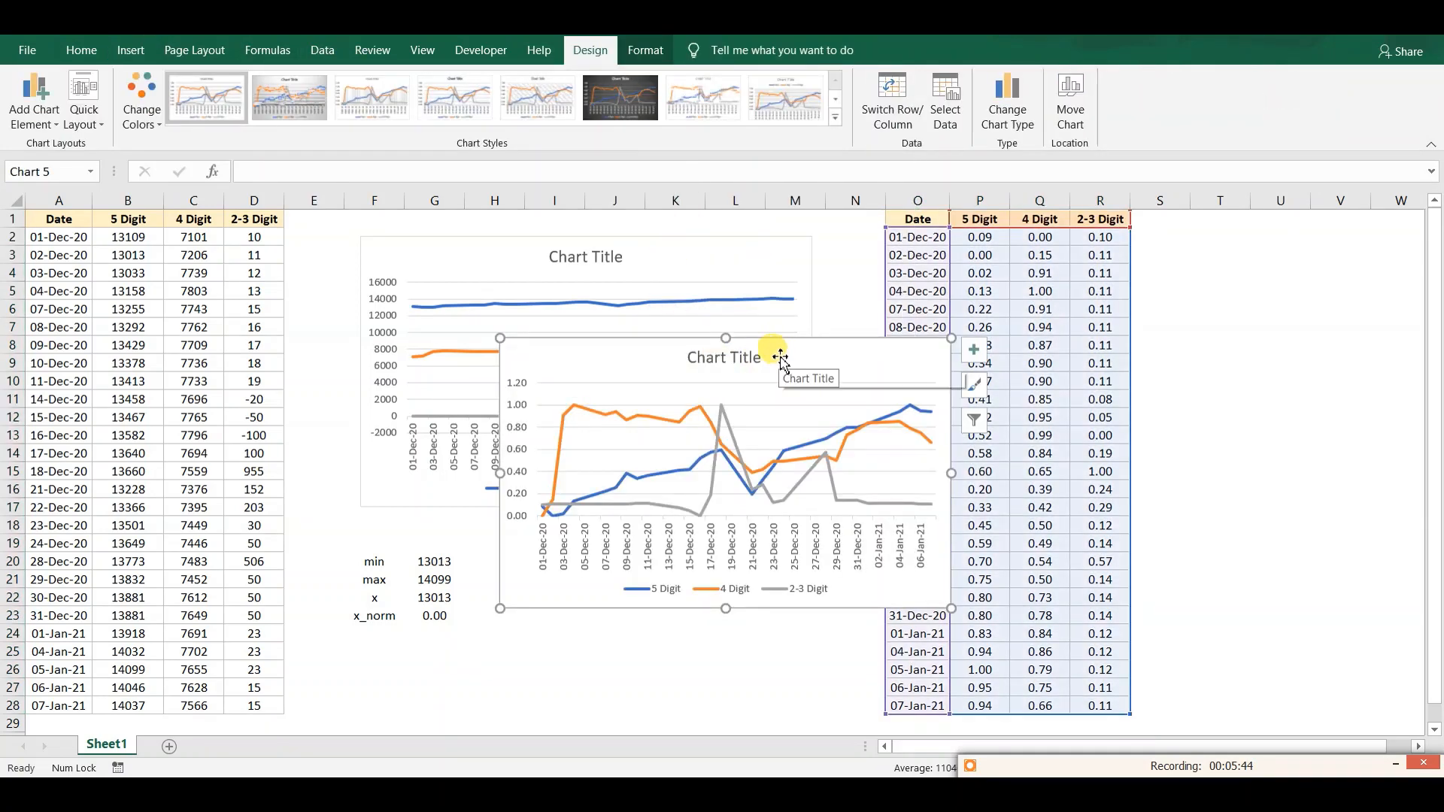
left_click_drag(781, 358, 653, 430)
left_click_drag(655, 506, 657, 511)
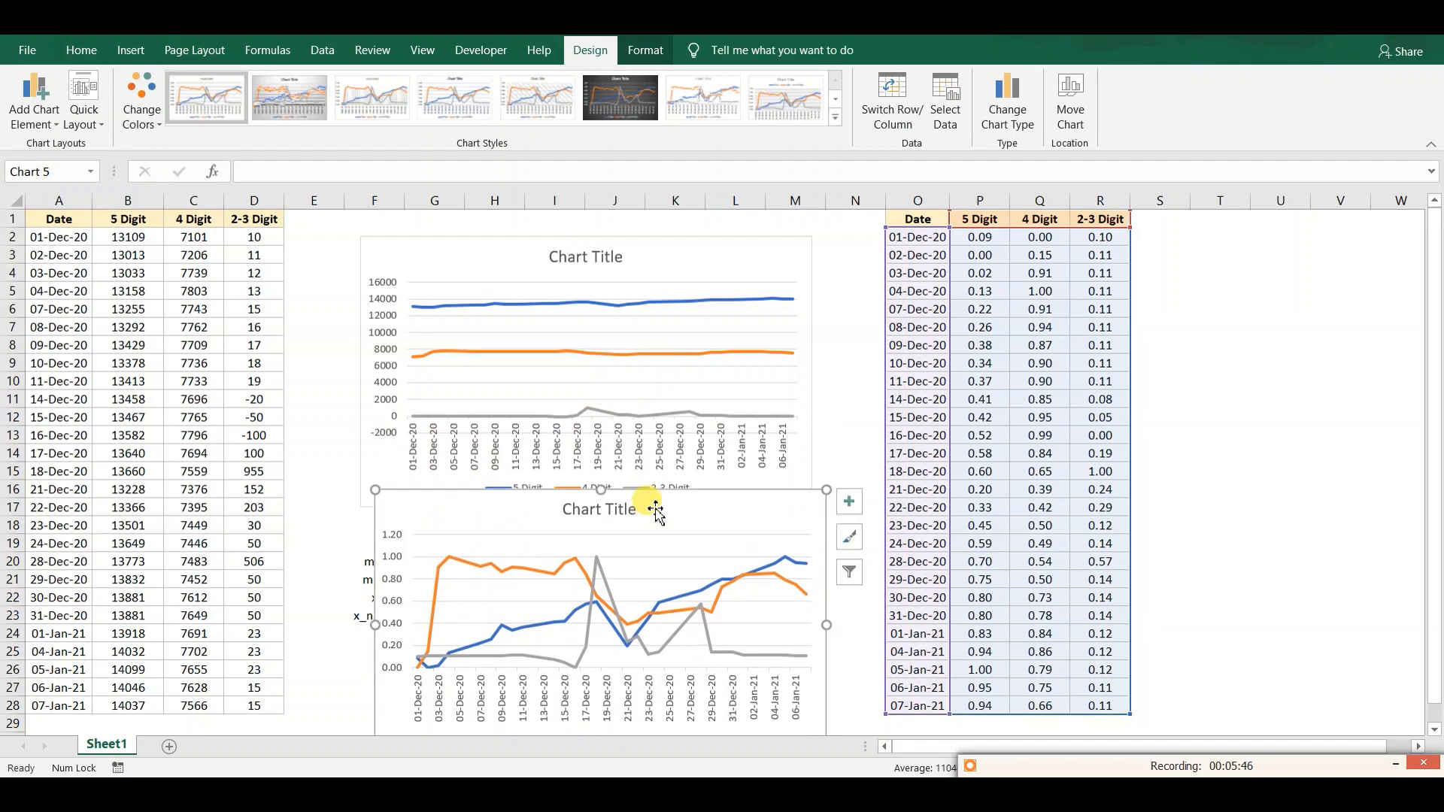
Step: Change the new chart's title to "Normalized Values Graph" and close the formatting pane
double_click(620, 510)
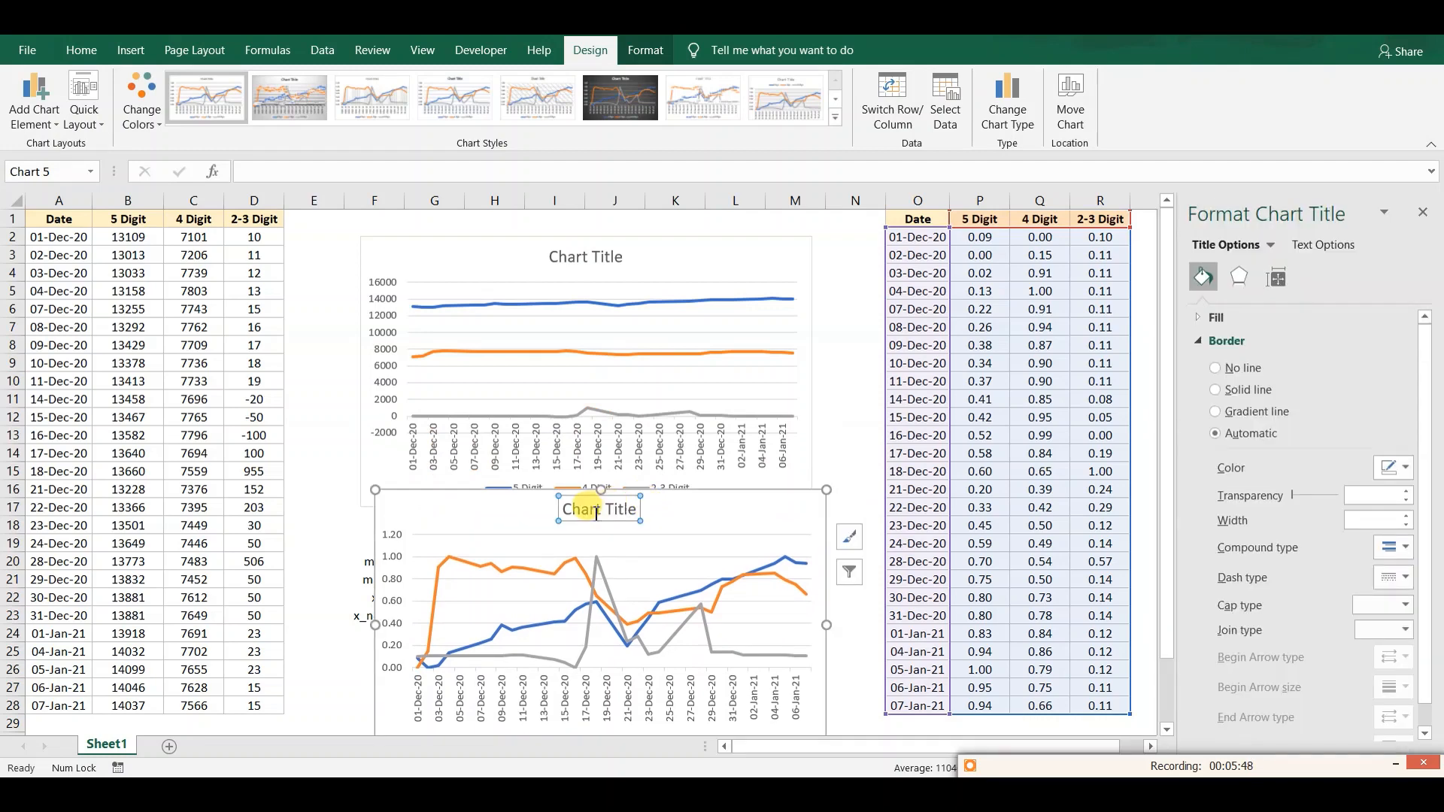
triple_click(598, 512)
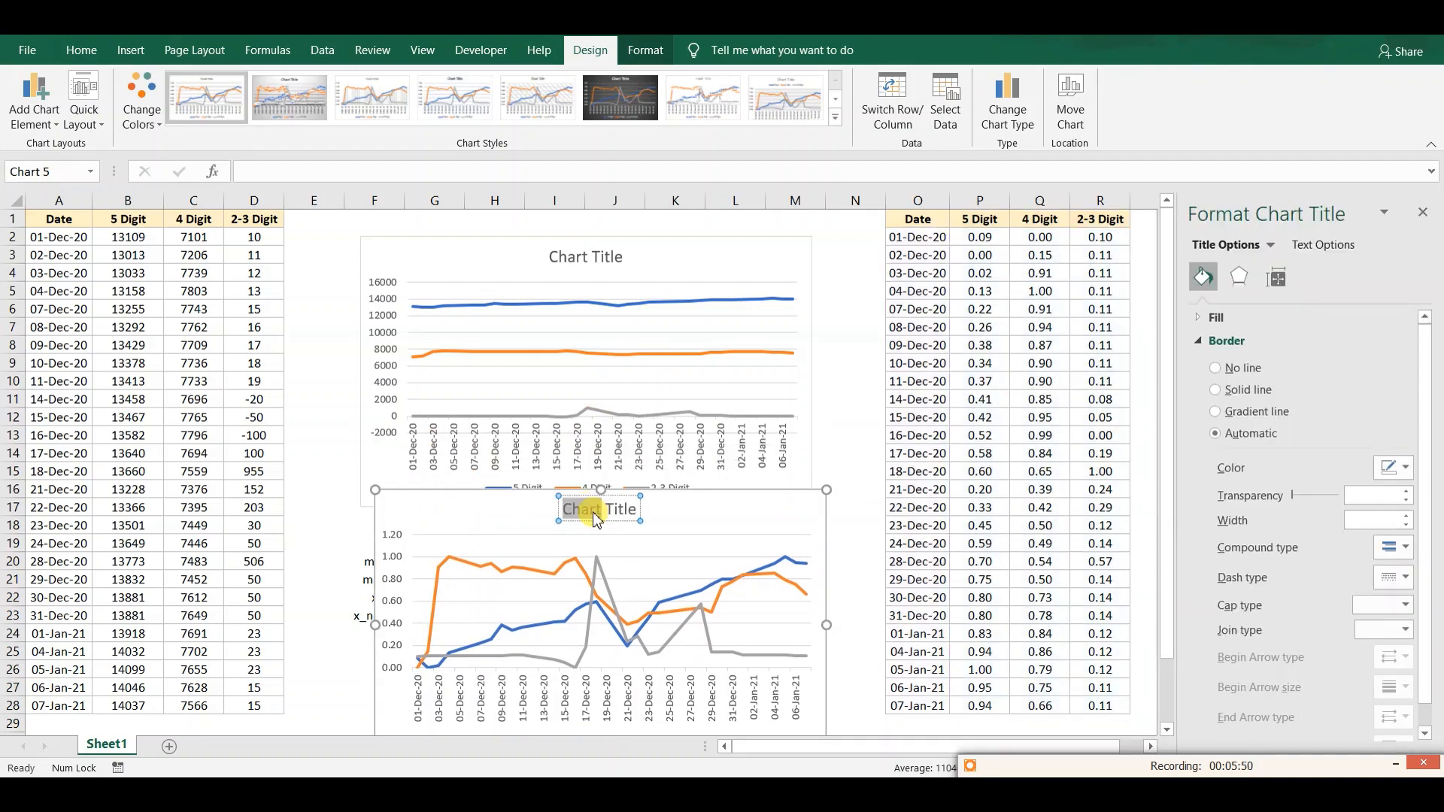
type("Normalize")
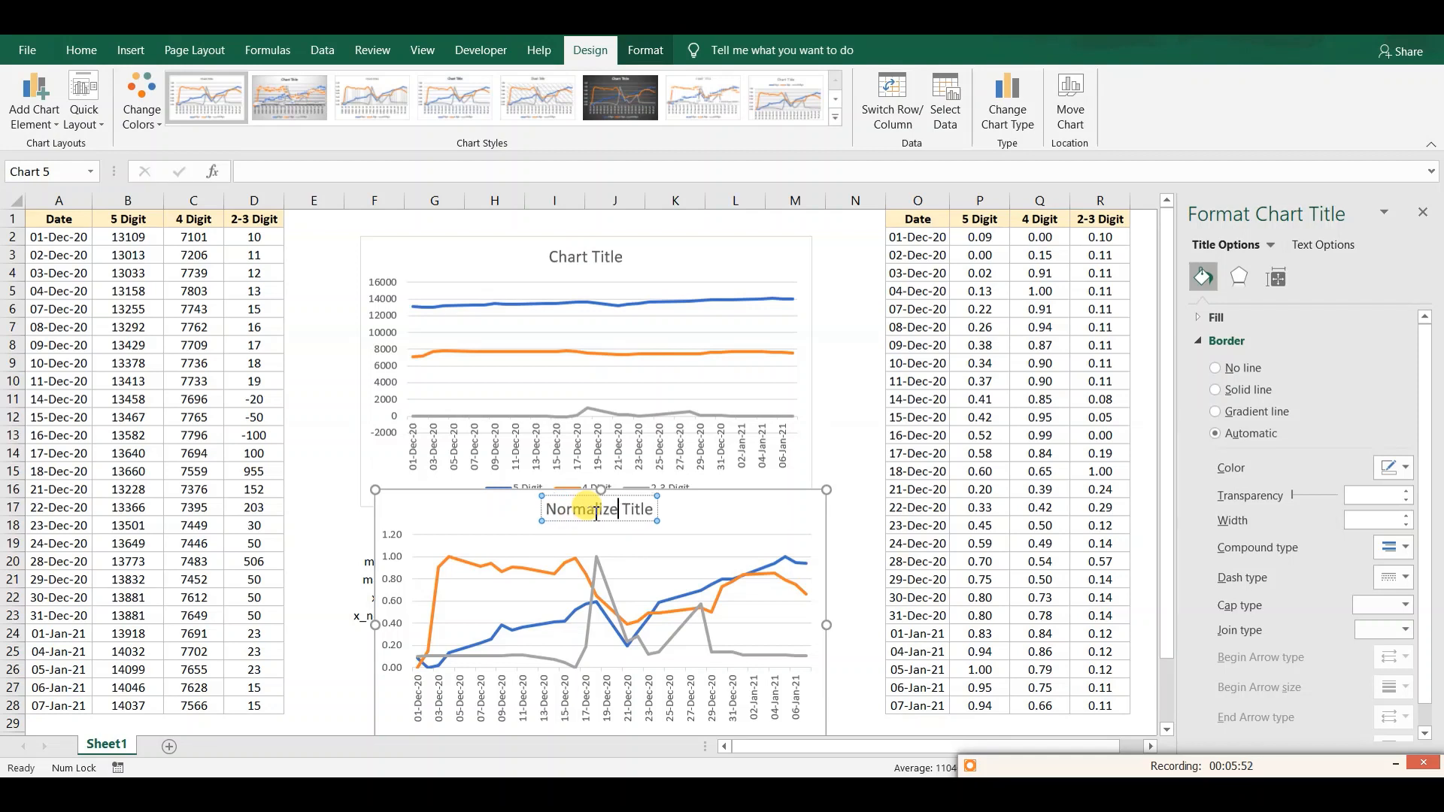
type("d")
key("Delete")
key("Delete")
key("Delete")
key("Delete")
key("Delete")
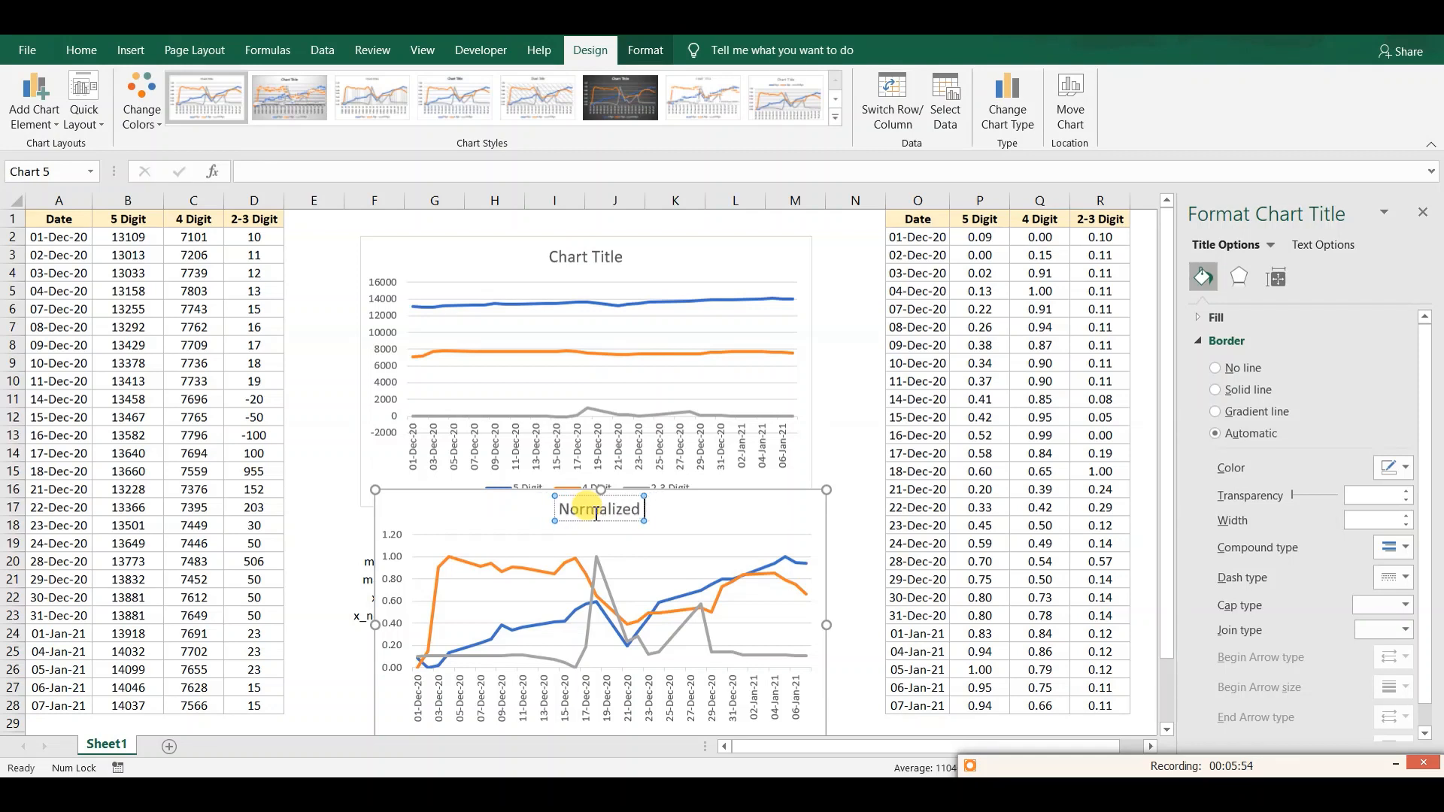
type("Values Graph")
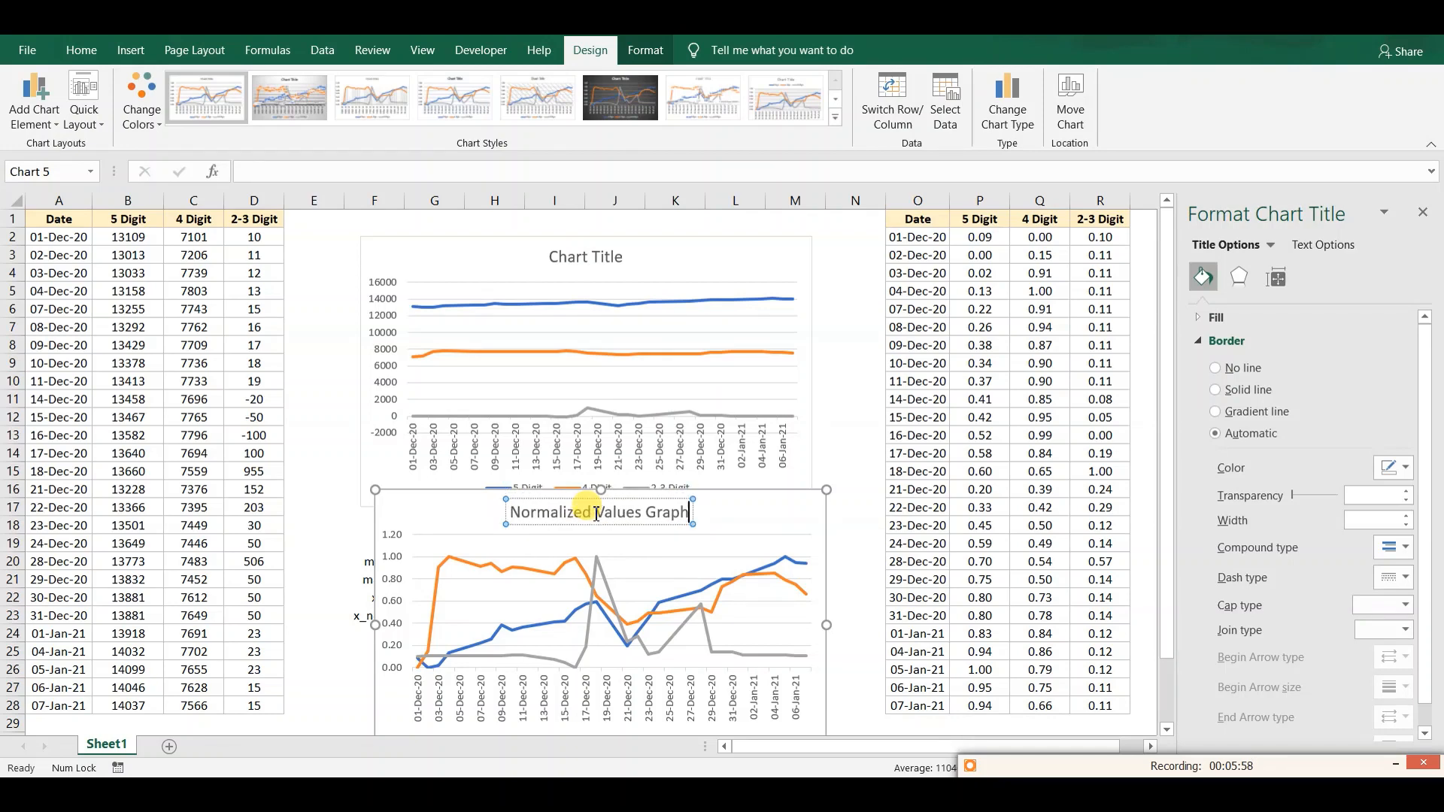
left_click(850, 417)
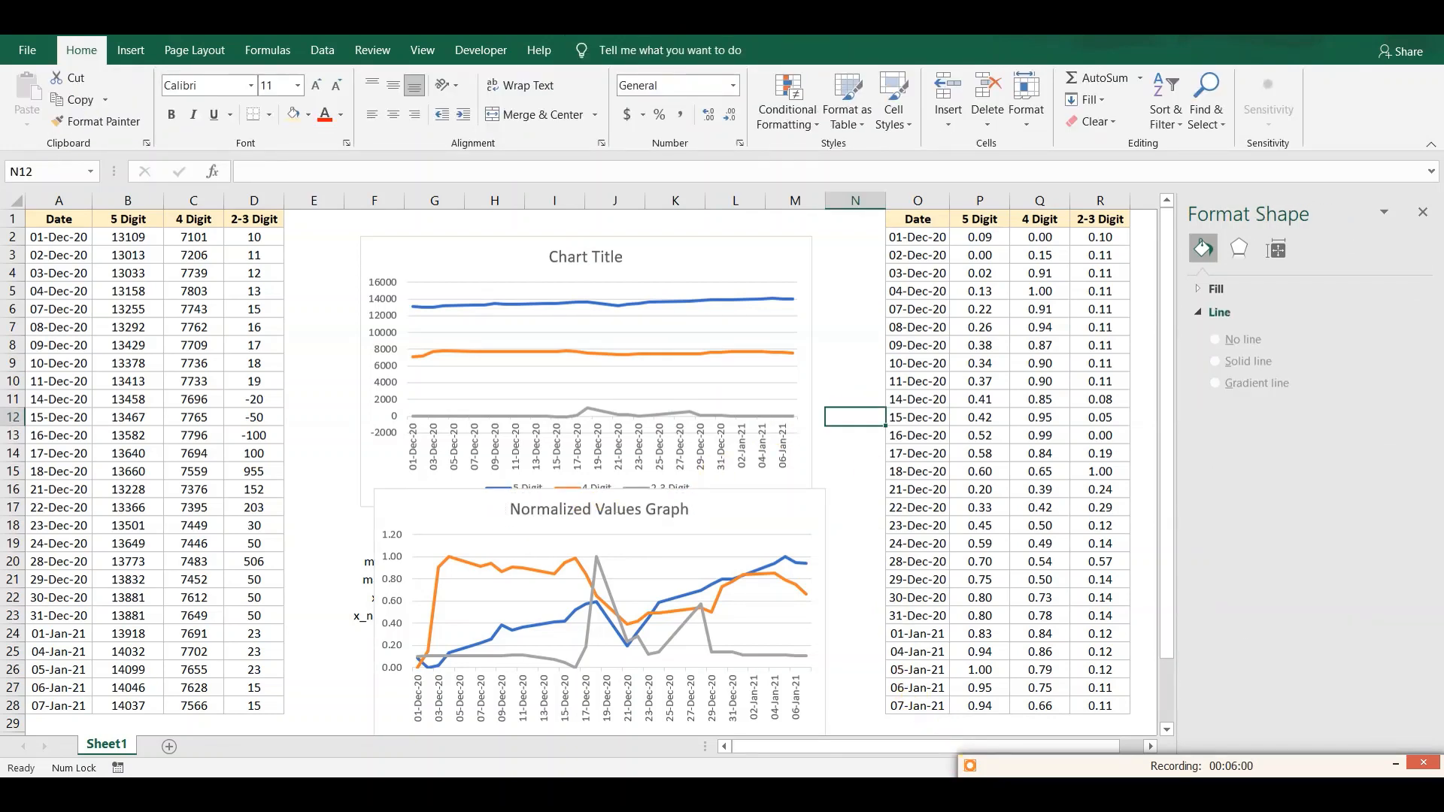
left_click(1423, 215)
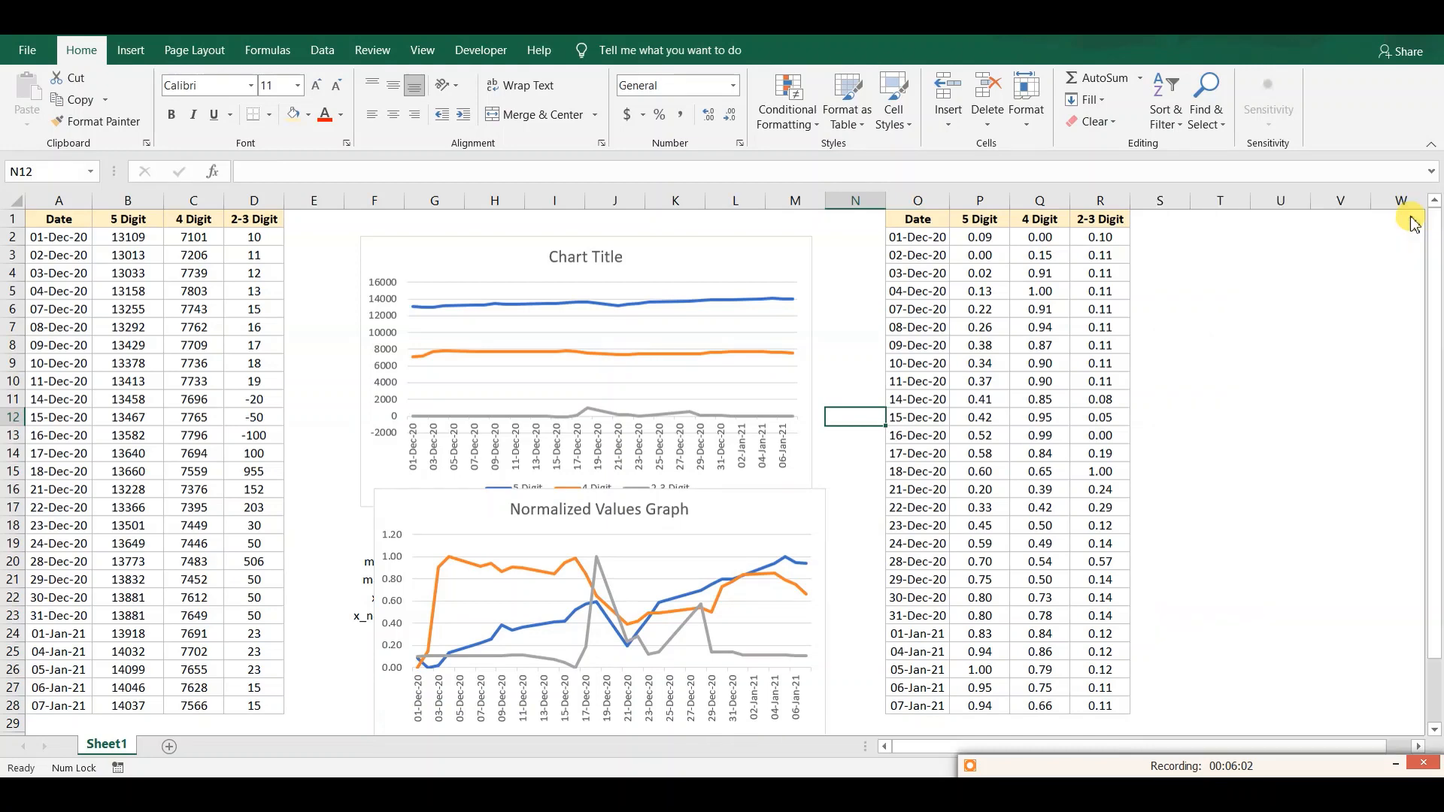
Step: Move the Normalized Values Graph chart beside the original chart, level with it and over the normalized table
scroll(1222, 349, "down", 4)
scroll(1059, 405, "up", 4)
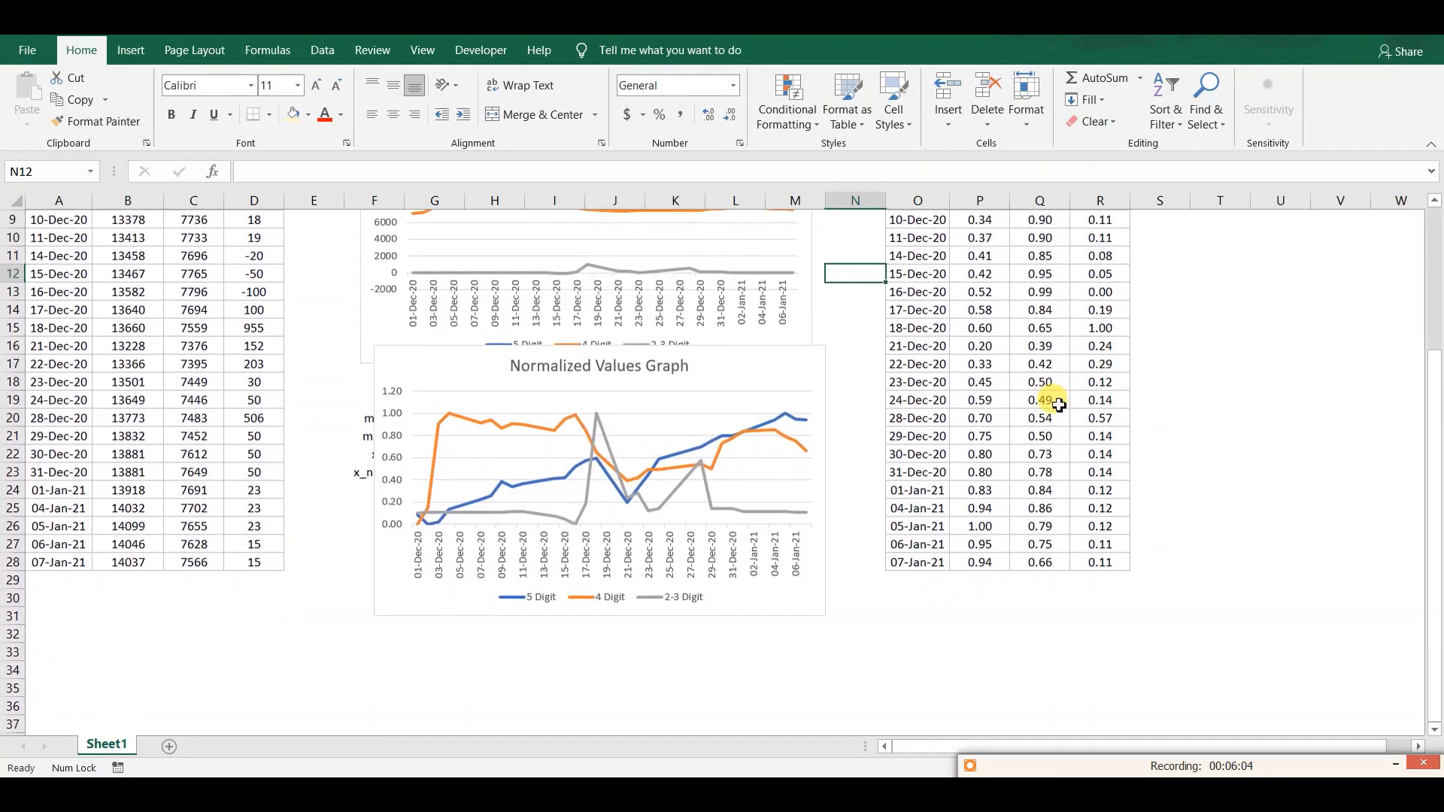
left_click(680, 509)
left_click_drag(870, 444, 747, 503)
key("ctrl+z")
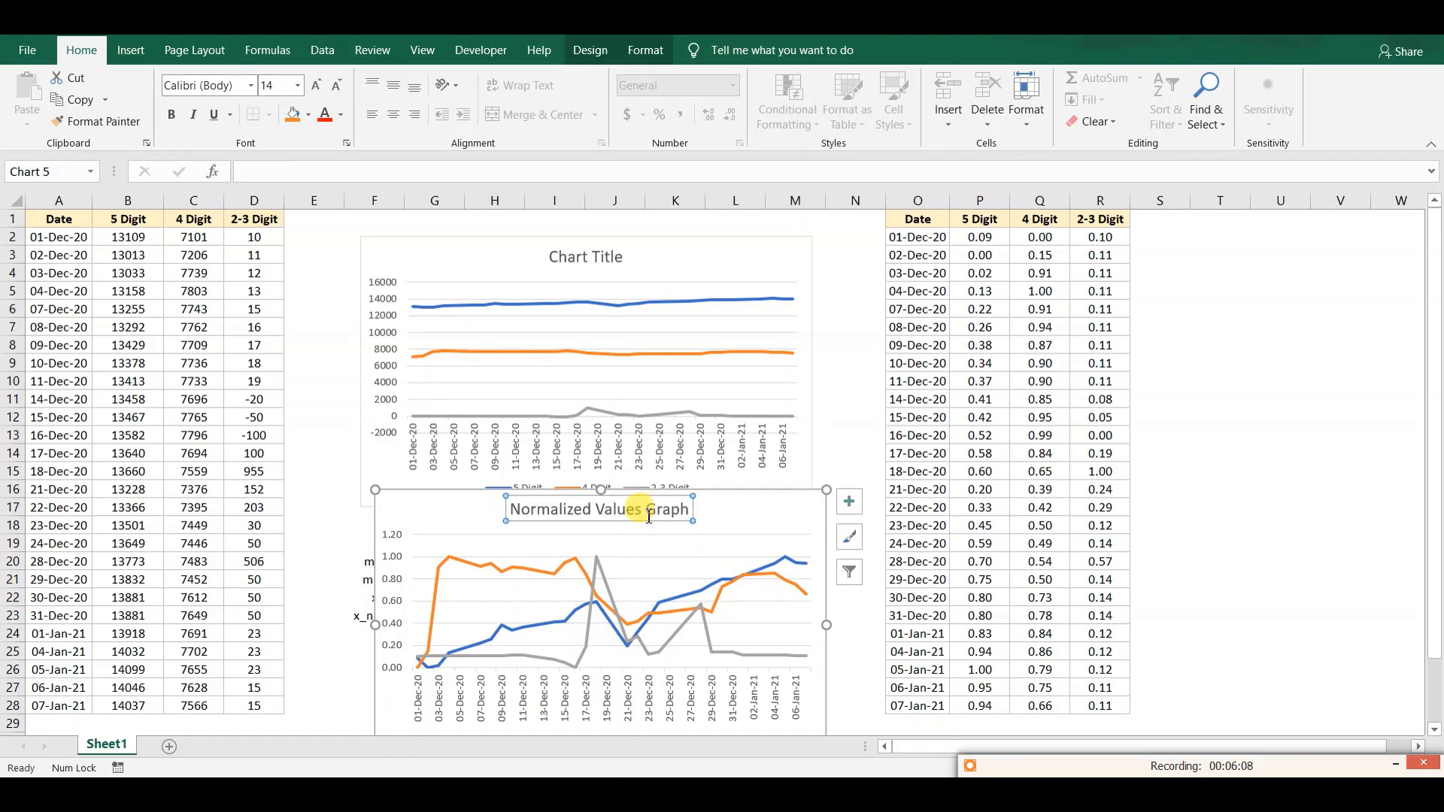
left_click_drag(502, 490, 927, 245)
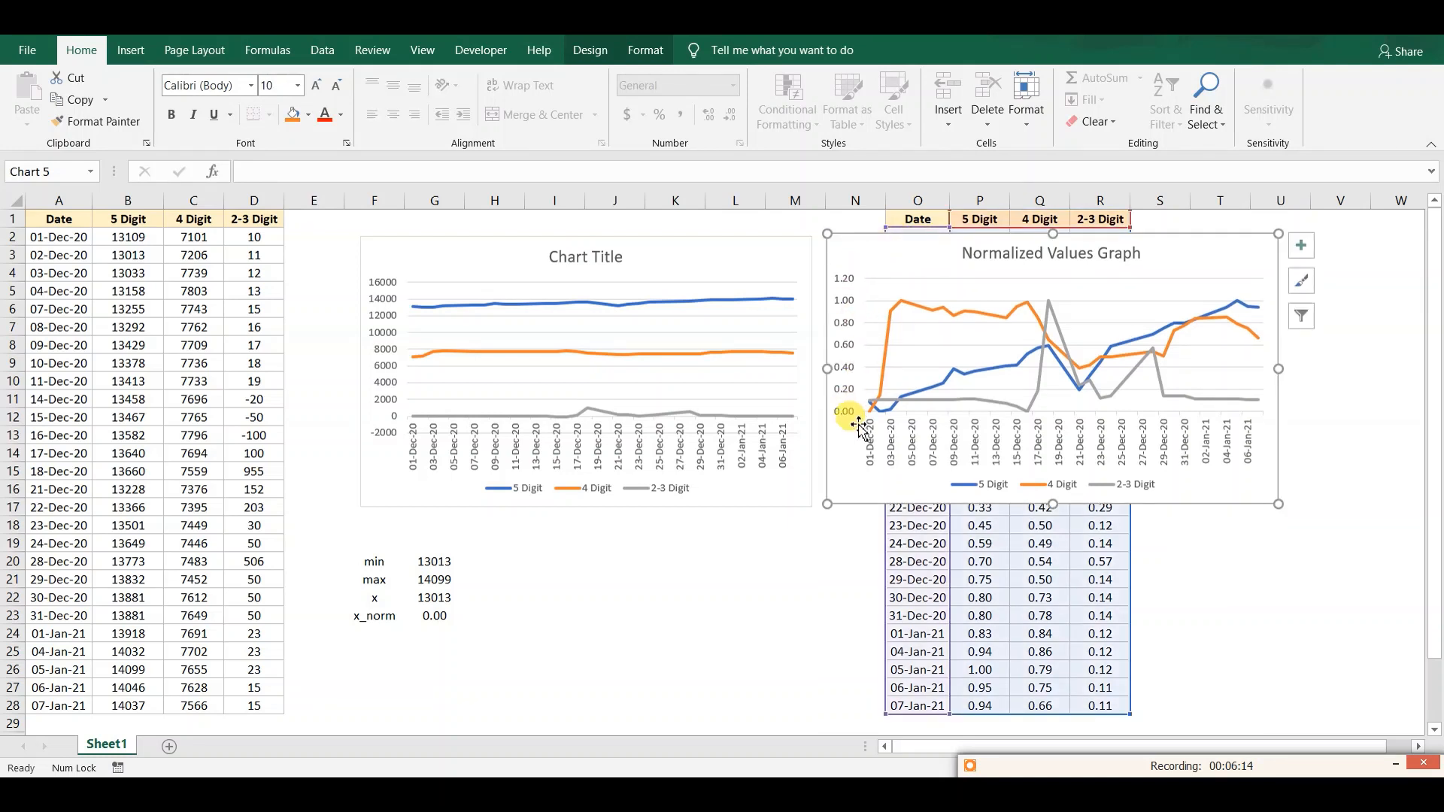